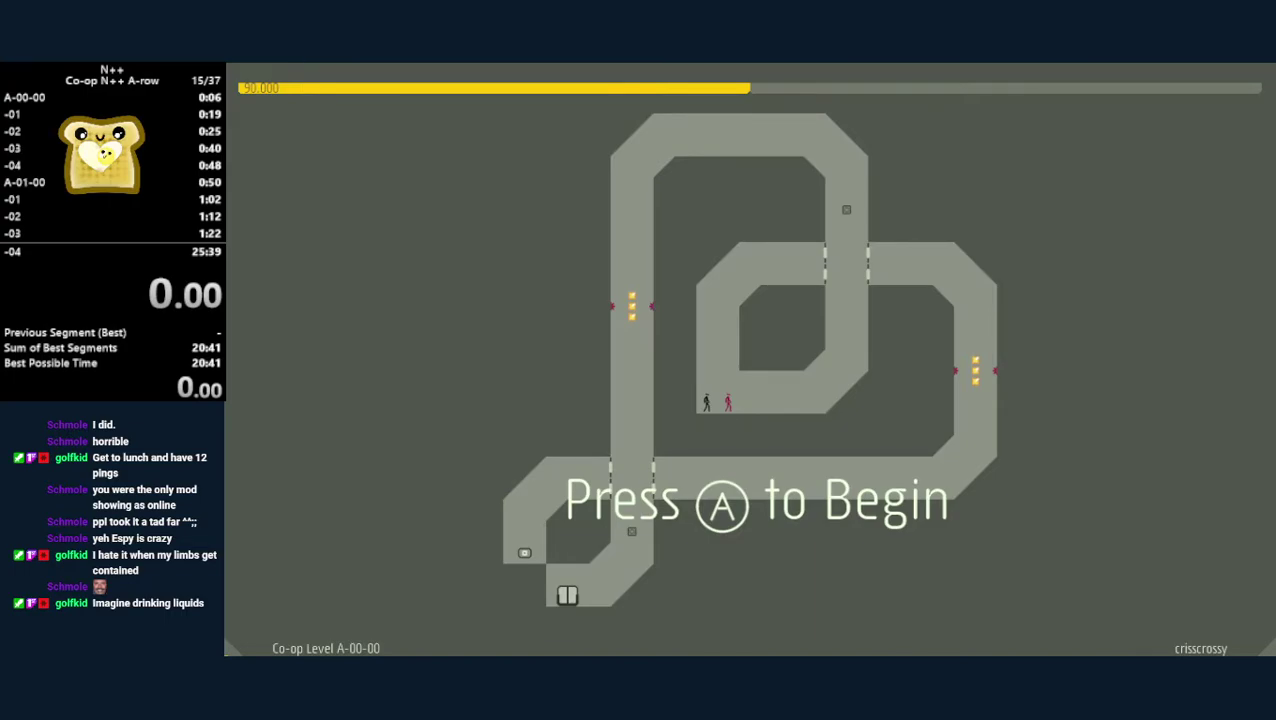
- Switch the soundtrack to the next song from the Colour/Music panel
{"action": "key", "text": "Shift_R"}
{"action": "key", "text": "Shift_R"}
{"action": "key", "text": "Shift_R"}
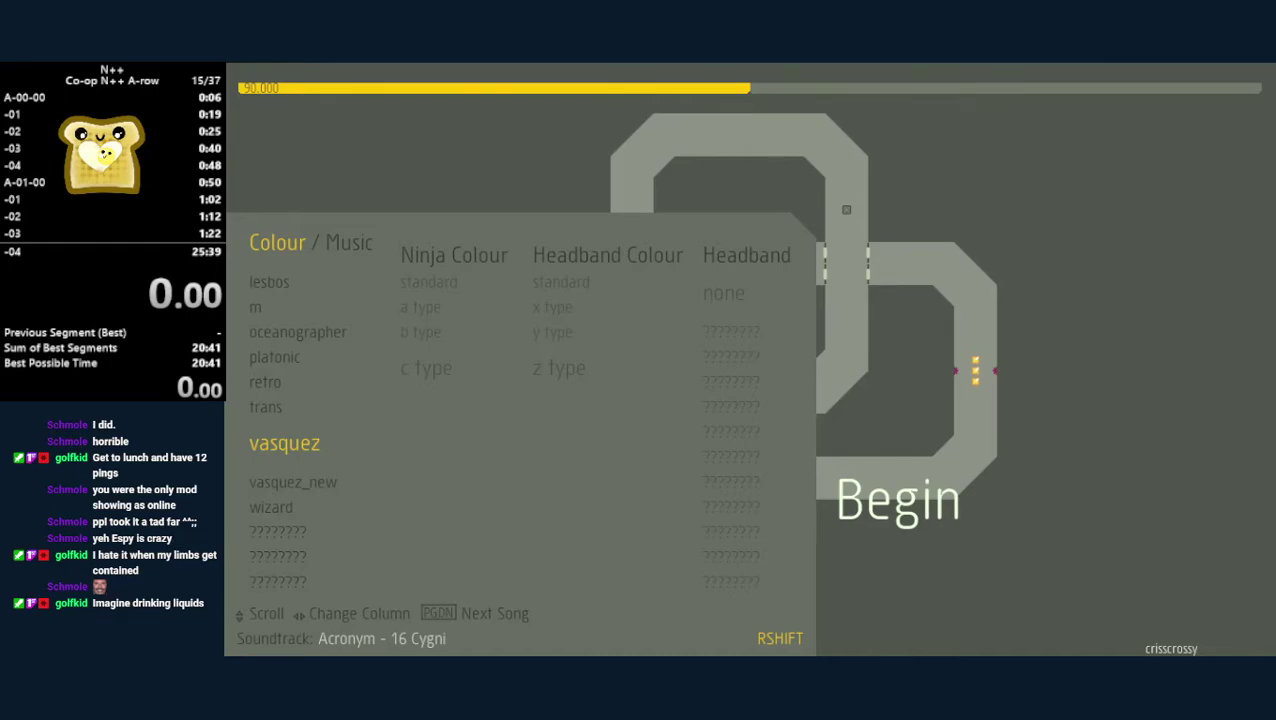
{"action": "key", "text": "Page_Down"}
{"action": "key", "text": "Page_Down"}
{"action": "key", "text": "Shift_R"}
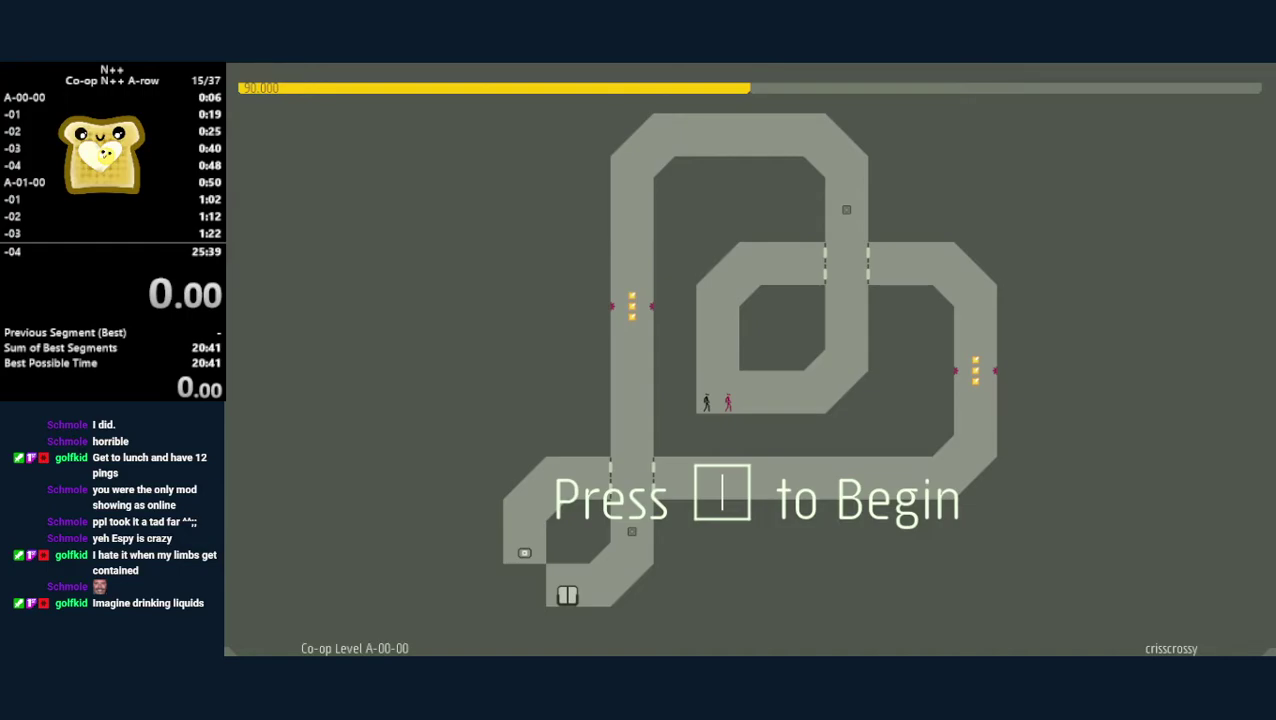
- Clear A-00-00 by climbing the shaft, collecting gold and dropping to the exit
{"action": "key", "text": "Right"}
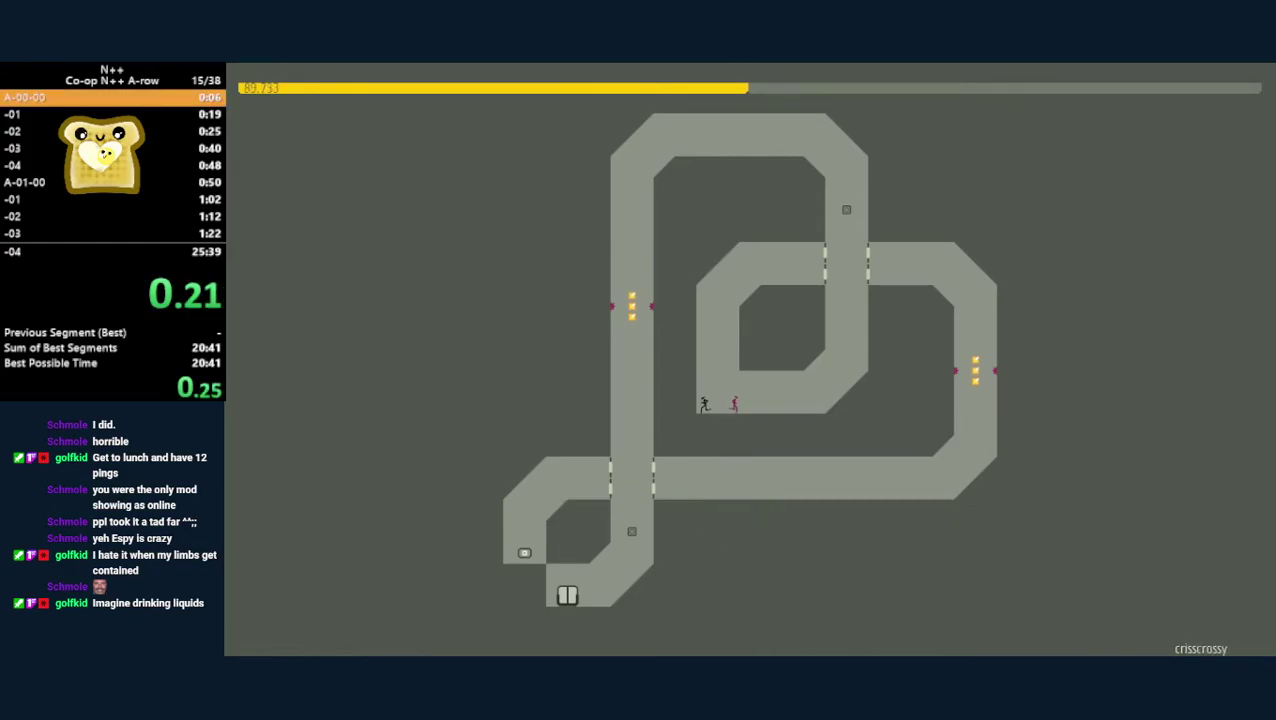
{"action": "key", "text": "Right"}
{"action": "key", "text": "space"}
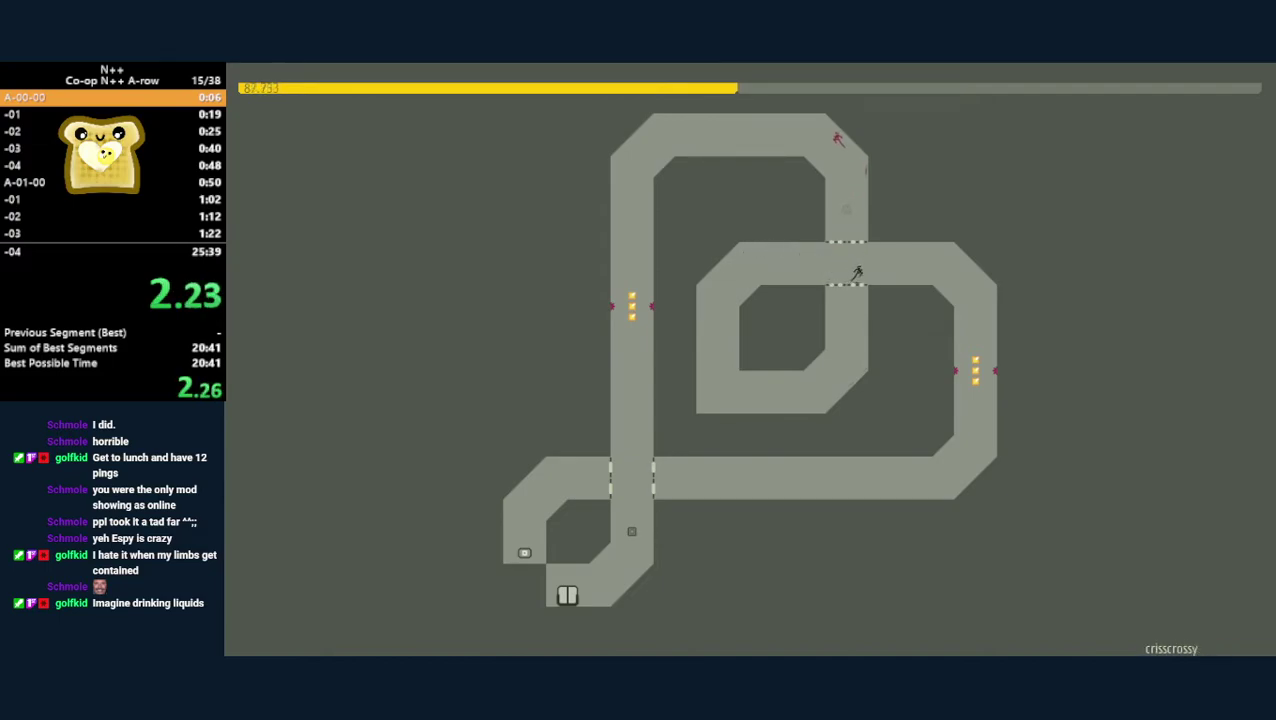
{"action": "key", "text": "Left"}
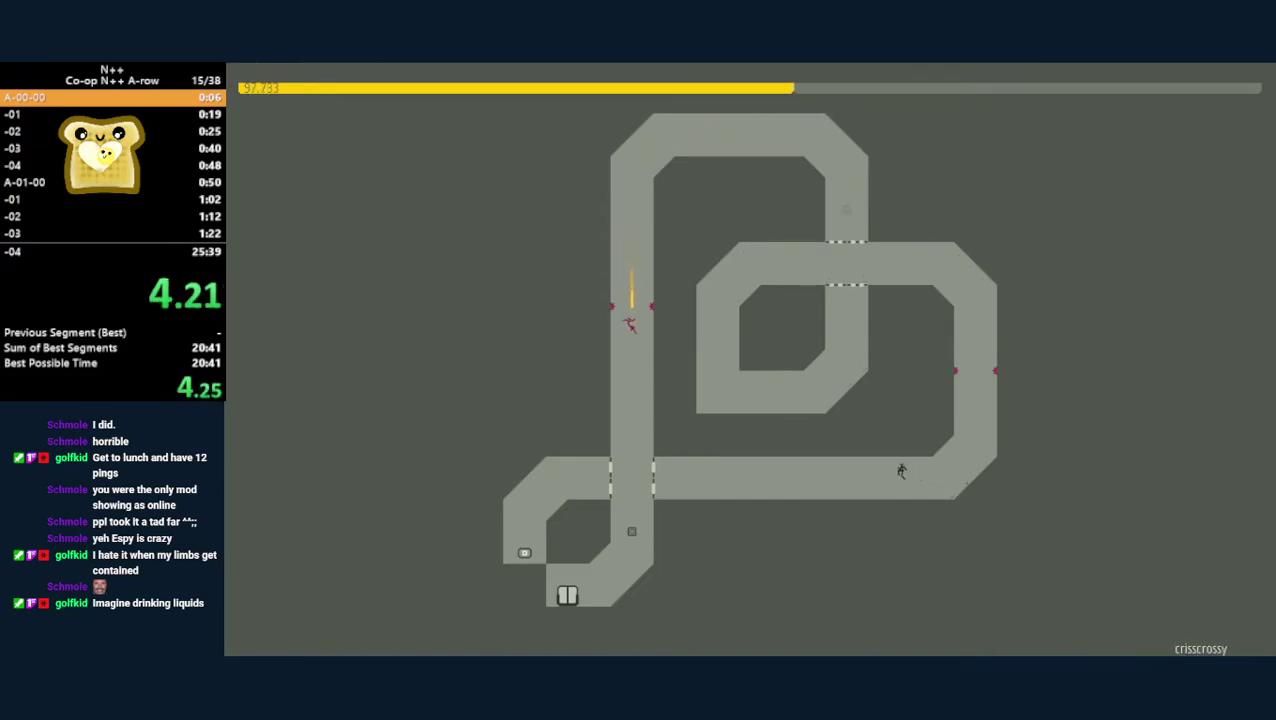
{"action": "key", "text": "Left"}
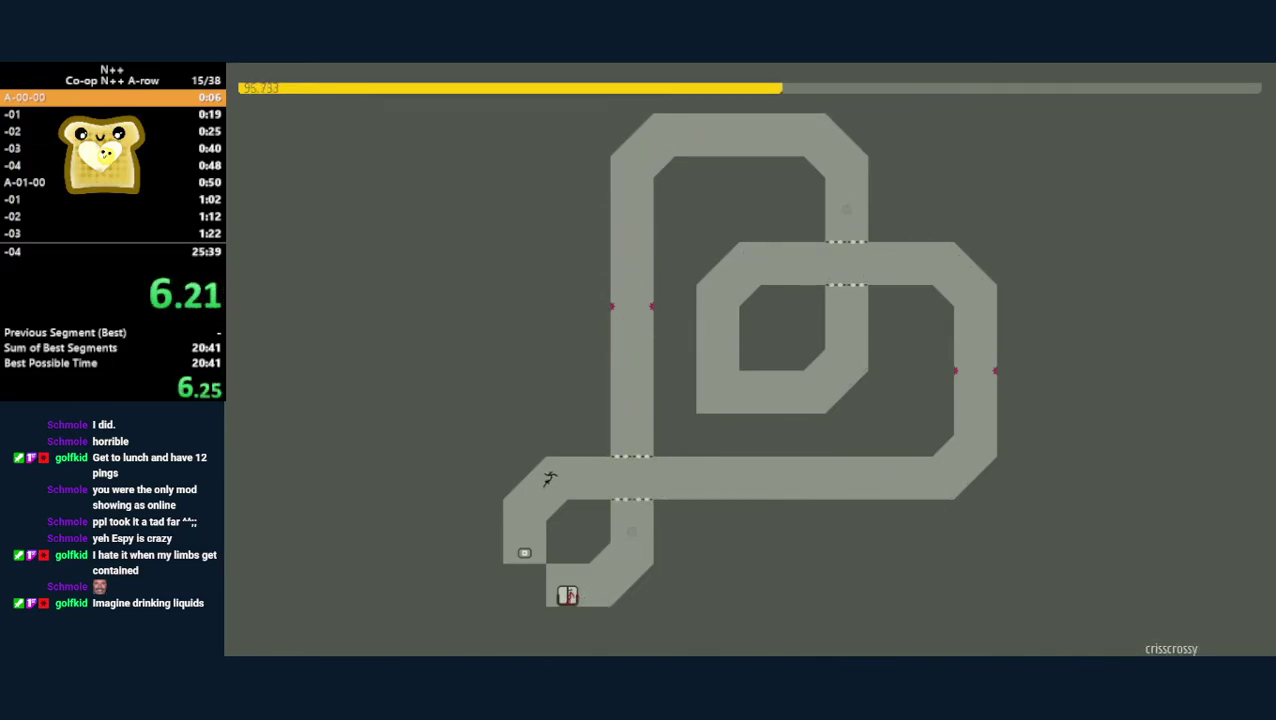
{"action": "key", "text": "space"}
- Clear A-00-01 by running right, grabbing the gold and hitting the exit switch
{"action": "key", "text": "Right"}
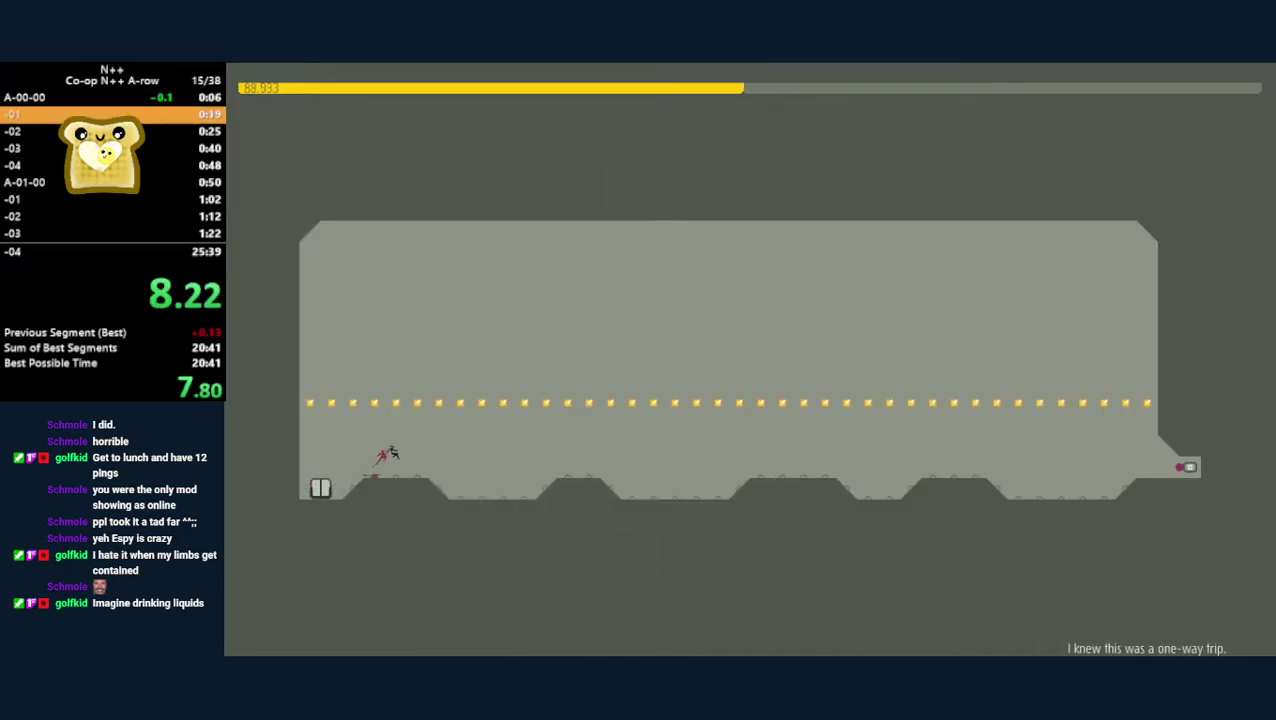
{"action": "key", "text": "Right"}
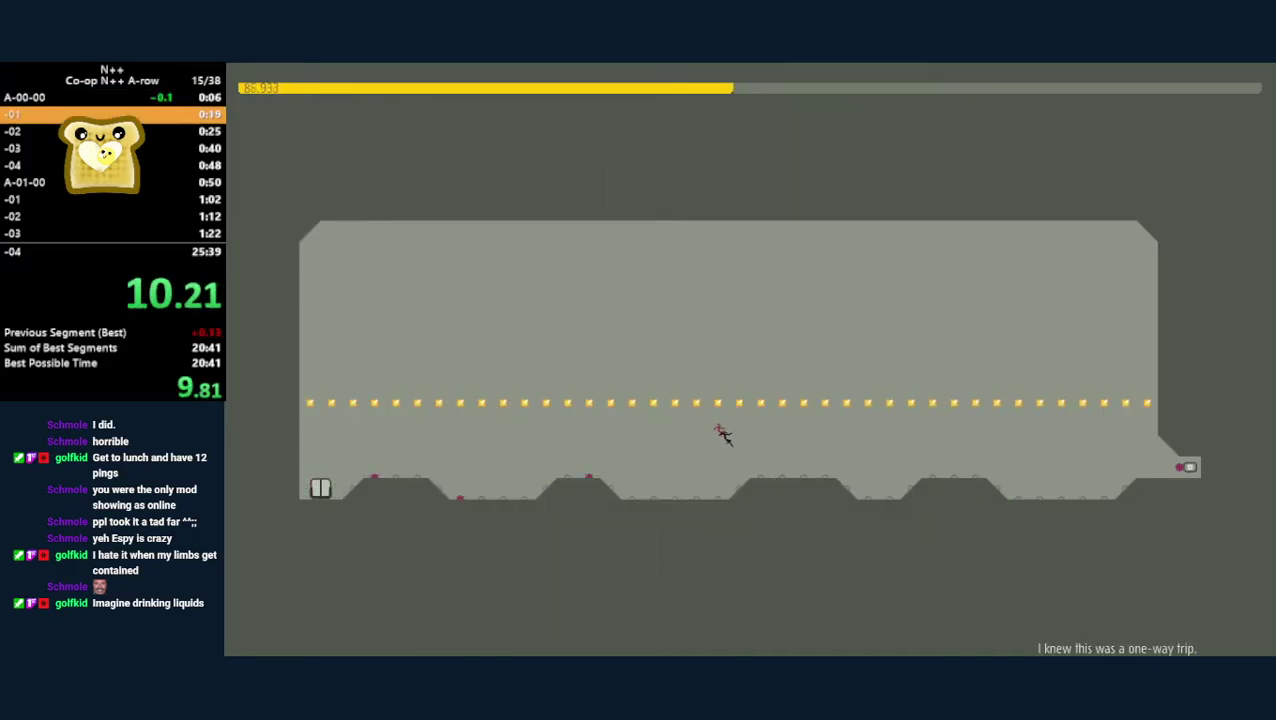
{"action": "key", "text": "Right"}
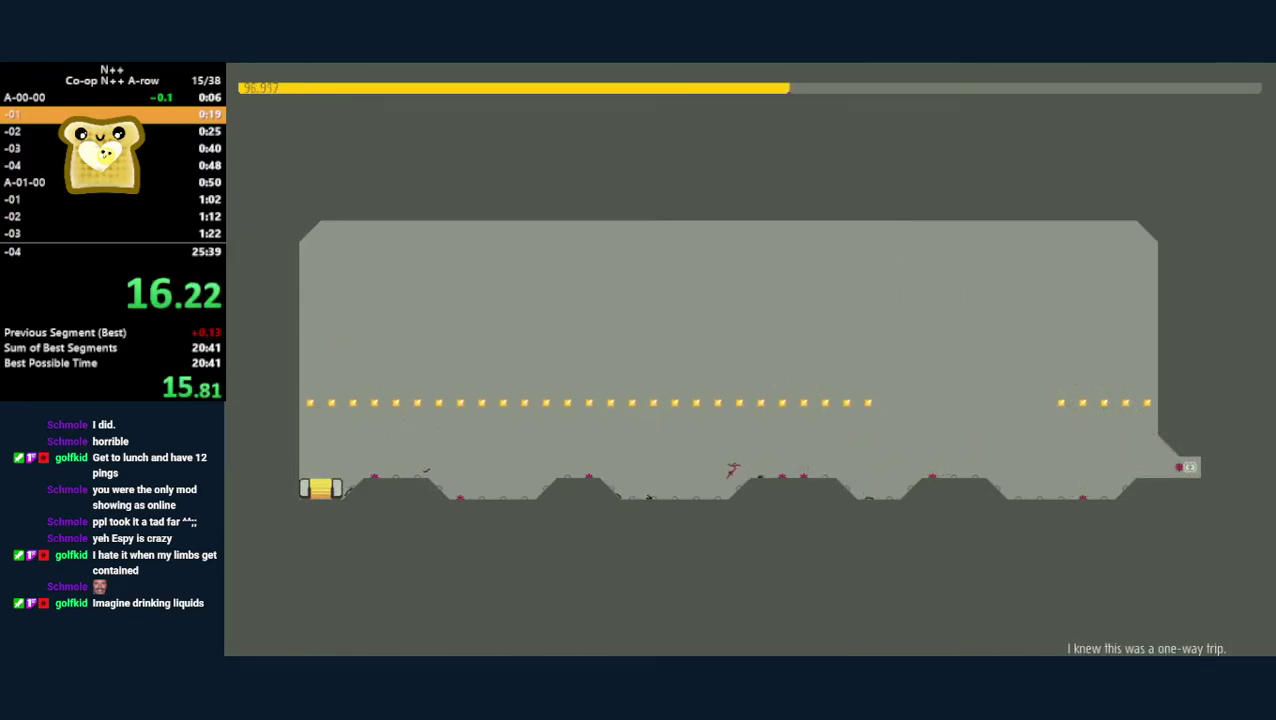
{"action": "key", "text": "Left"}
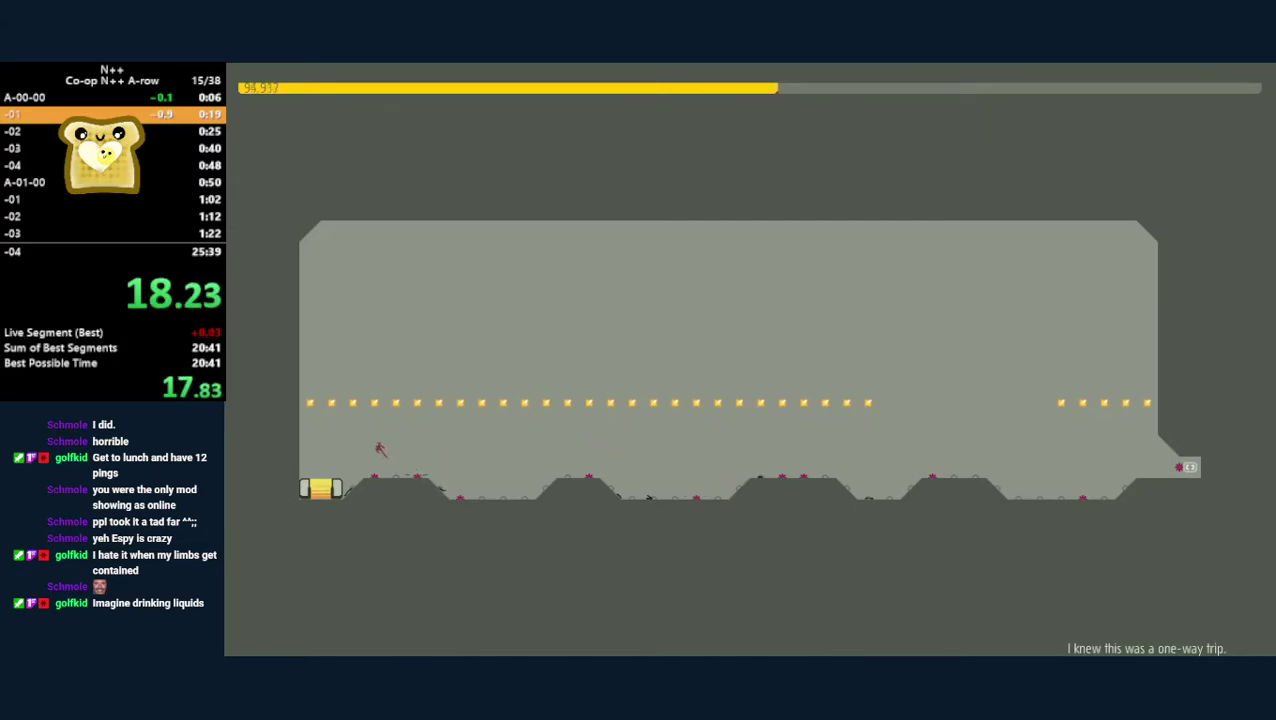
- Clear A-00-02 with both ninjas and move on into 'just don't touch it'
{"action": "key", "text": "Left"}
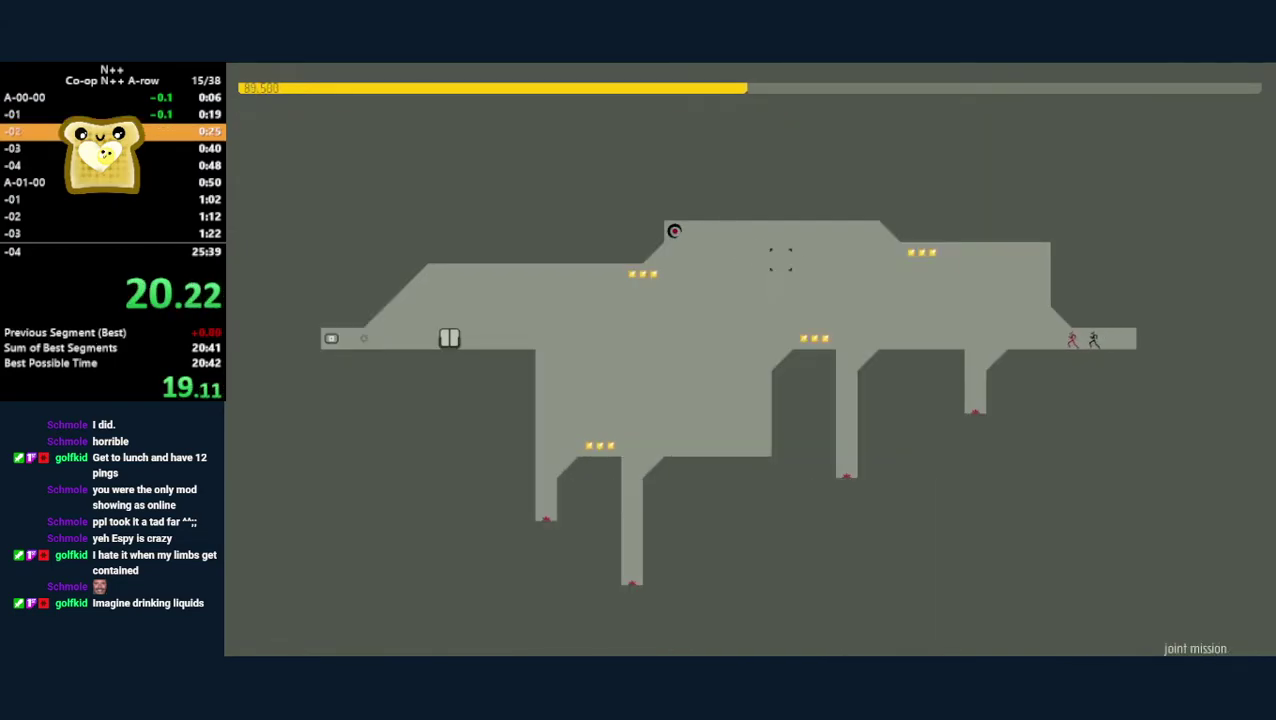
{"action": "key", "text": "Left"}
{"action": "key", "text": "Left"}
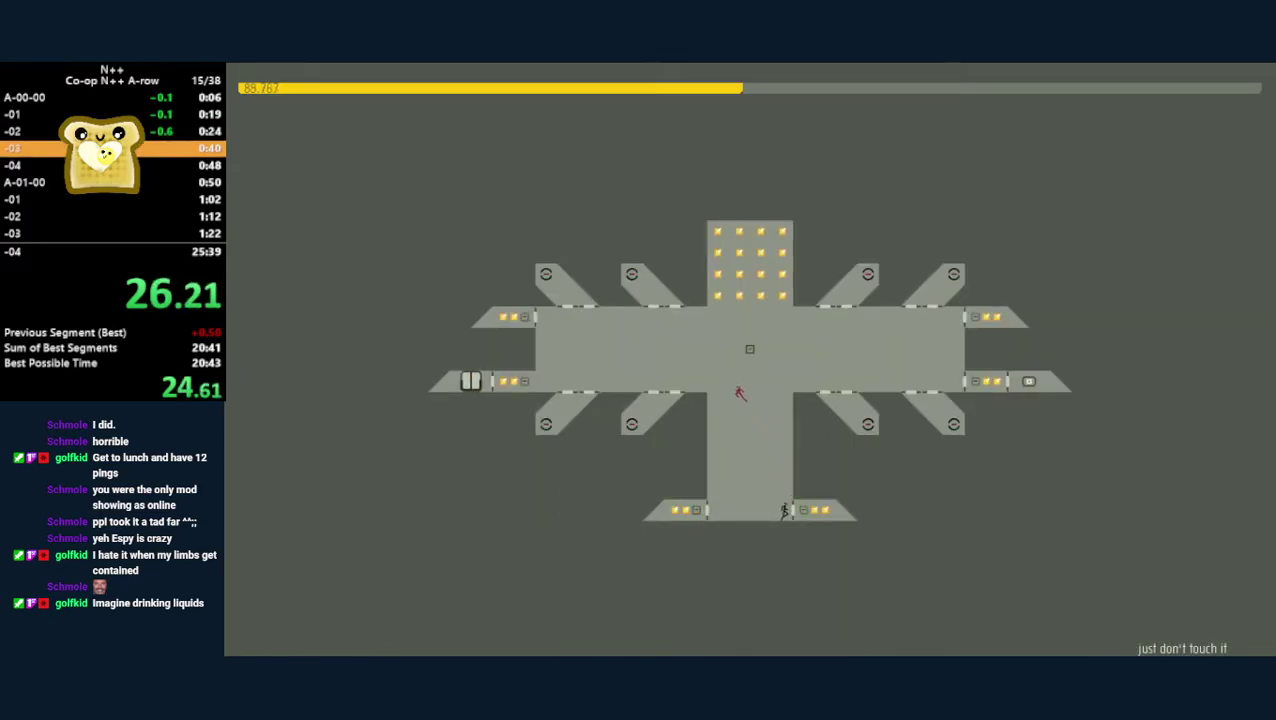
{"action": "key", "text": "Right"}
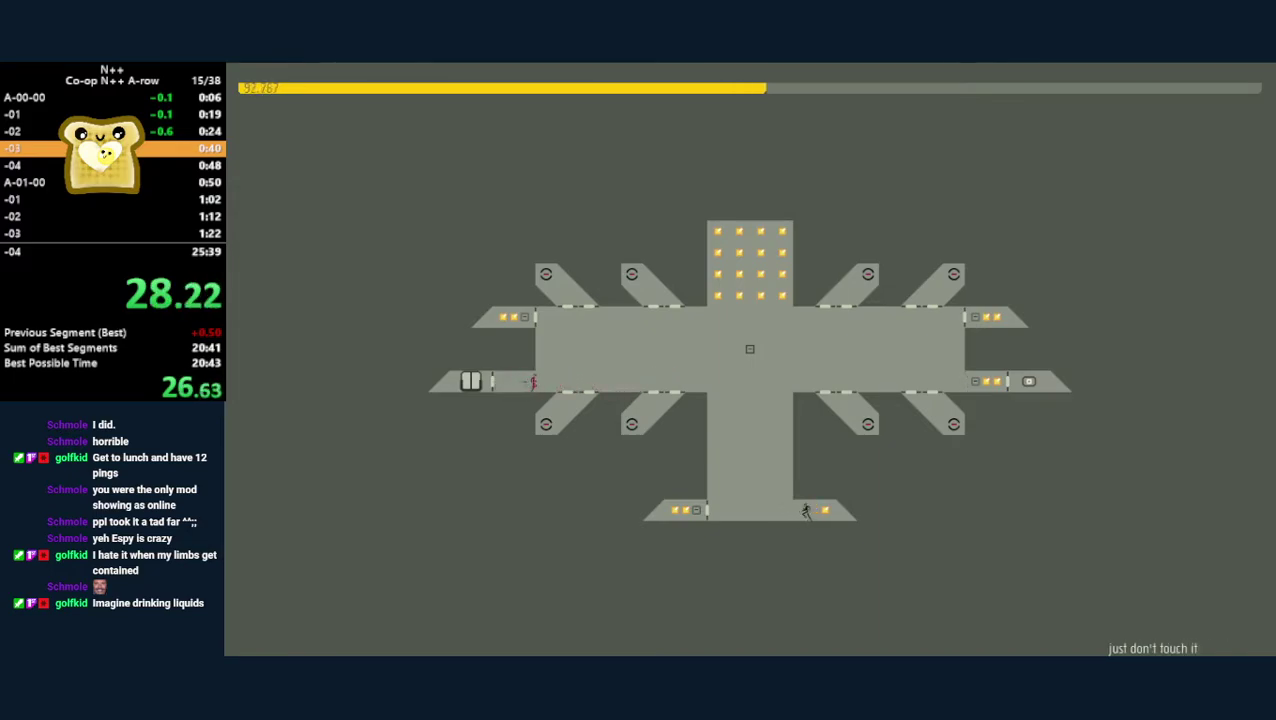
{"action": "key", "text": "Right"}
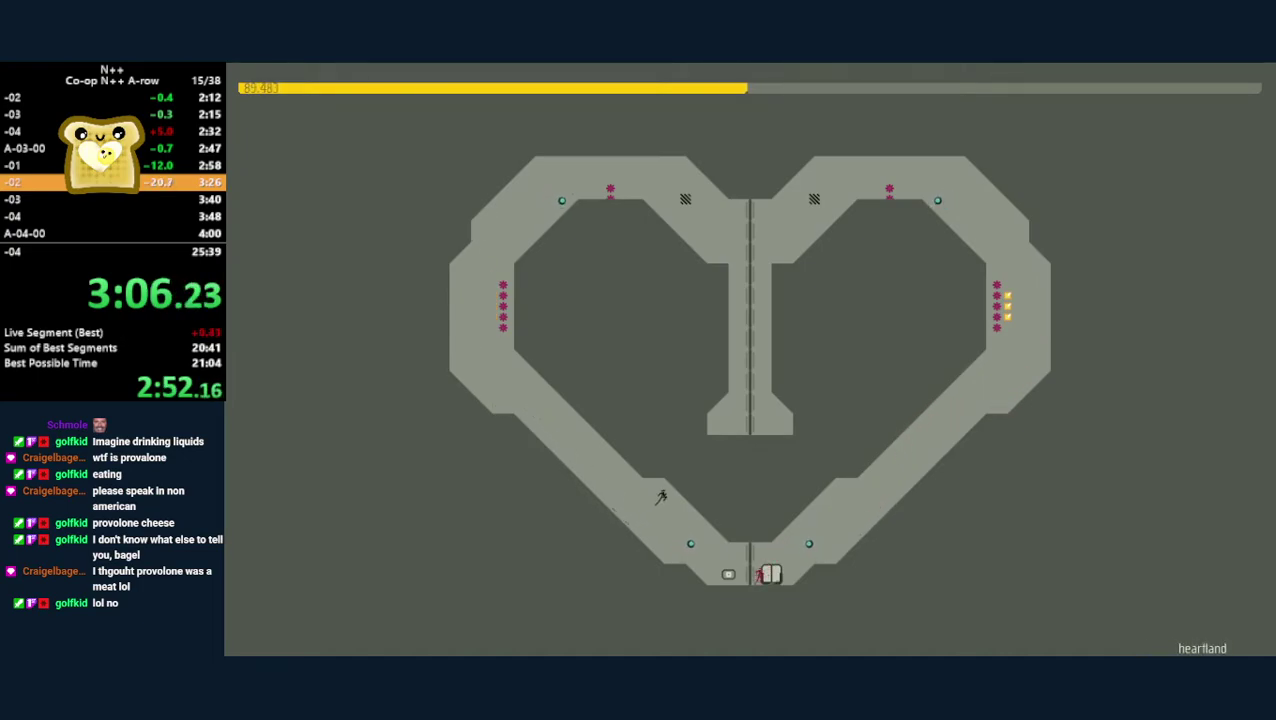
- Finish the heart level and continue through the A-04 and early A-05 co-op levels
{"action": "key", "text": "space"}
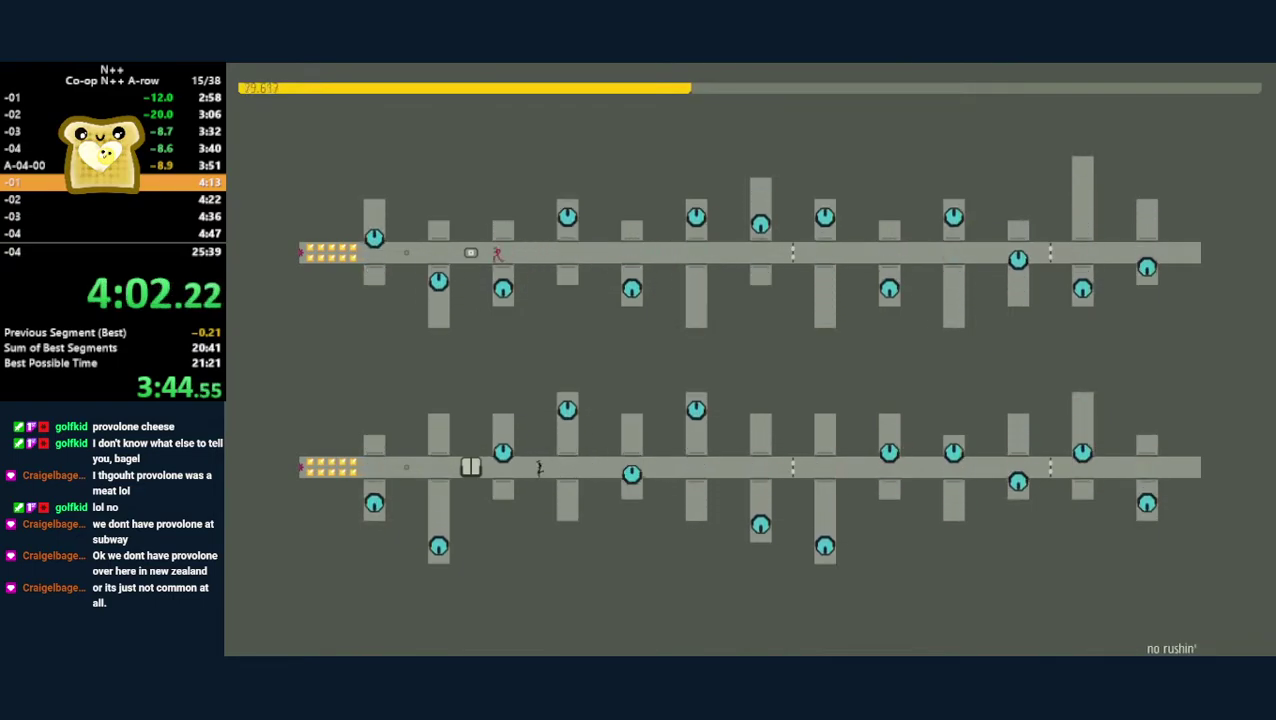
{"action": "key", "text": "Return"}
{"action": "key", "text": "Return"}
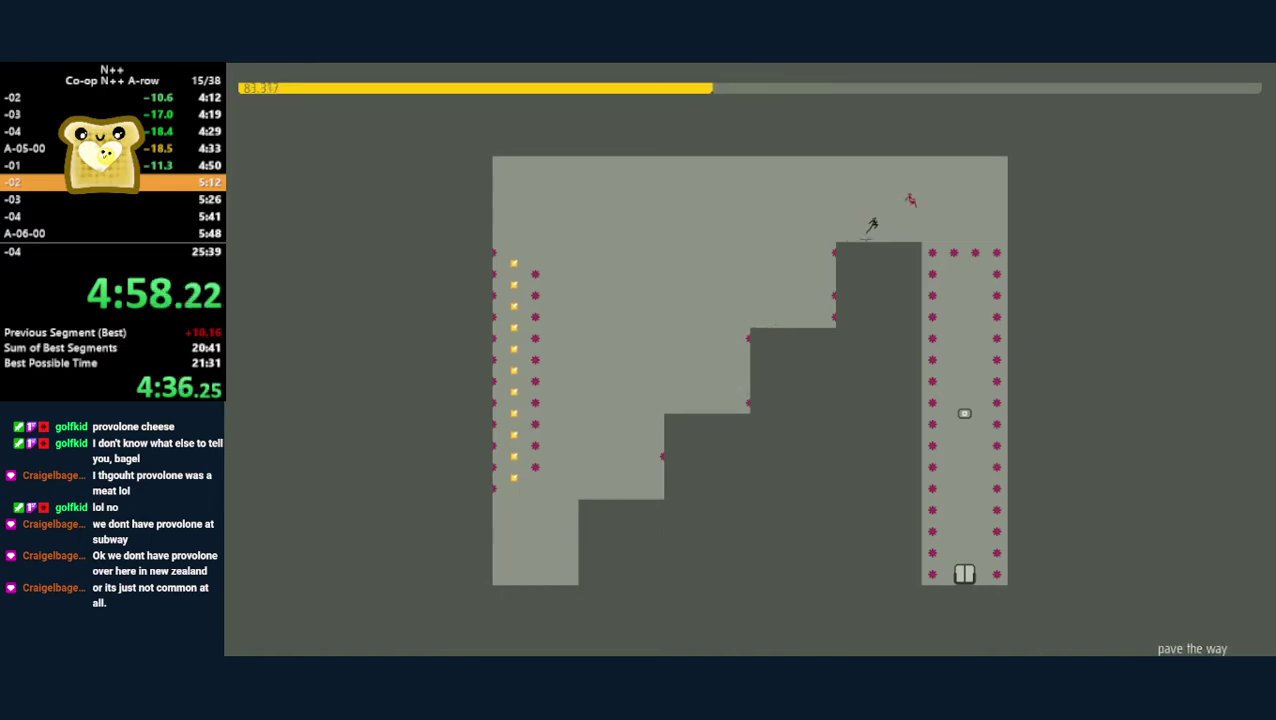
- Clear 'pave the way' by dropping down the right shaft to the switch
{"action": "key", "text": "Right"}
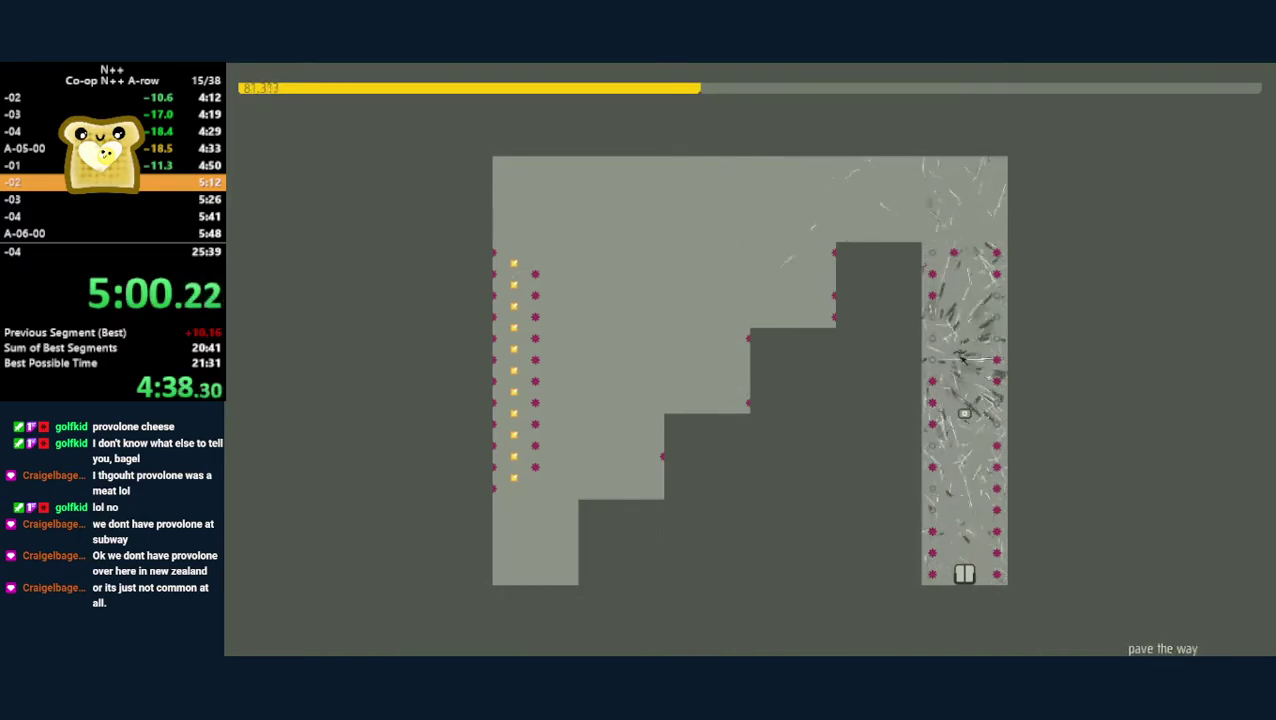
{"action": "key", "text": "Right"}
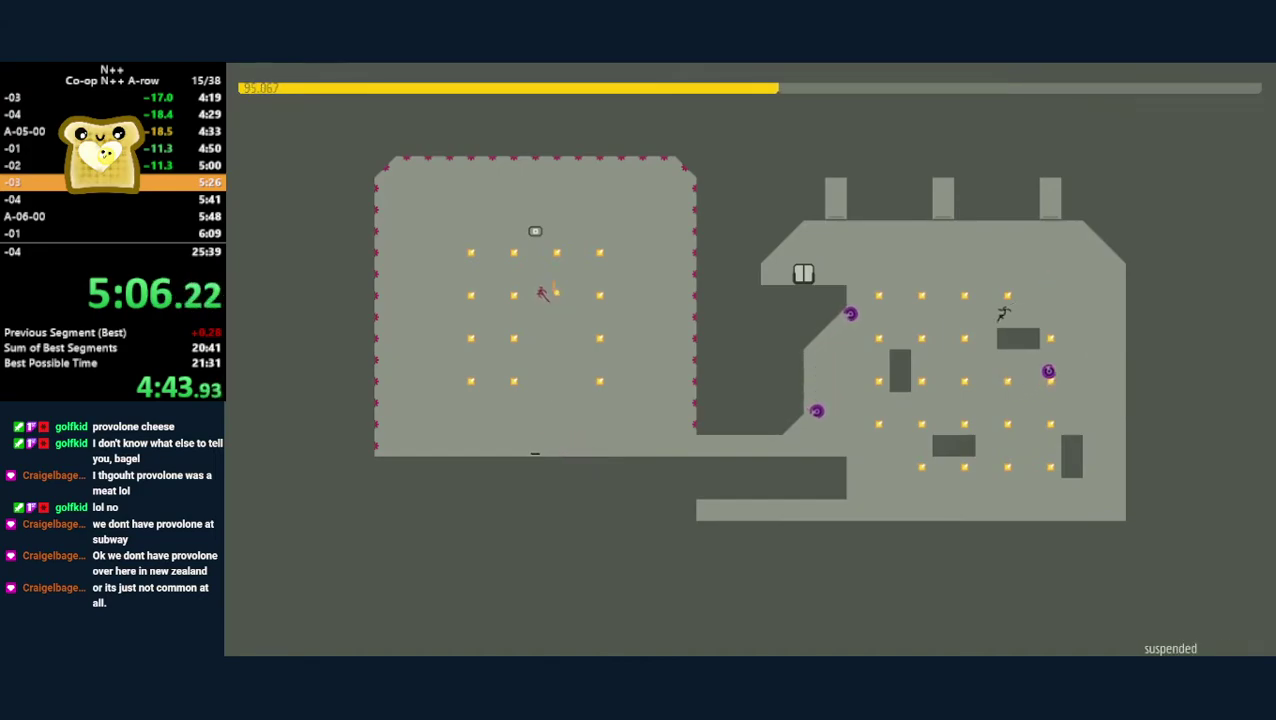
{"action": "key", "text": "Left"}
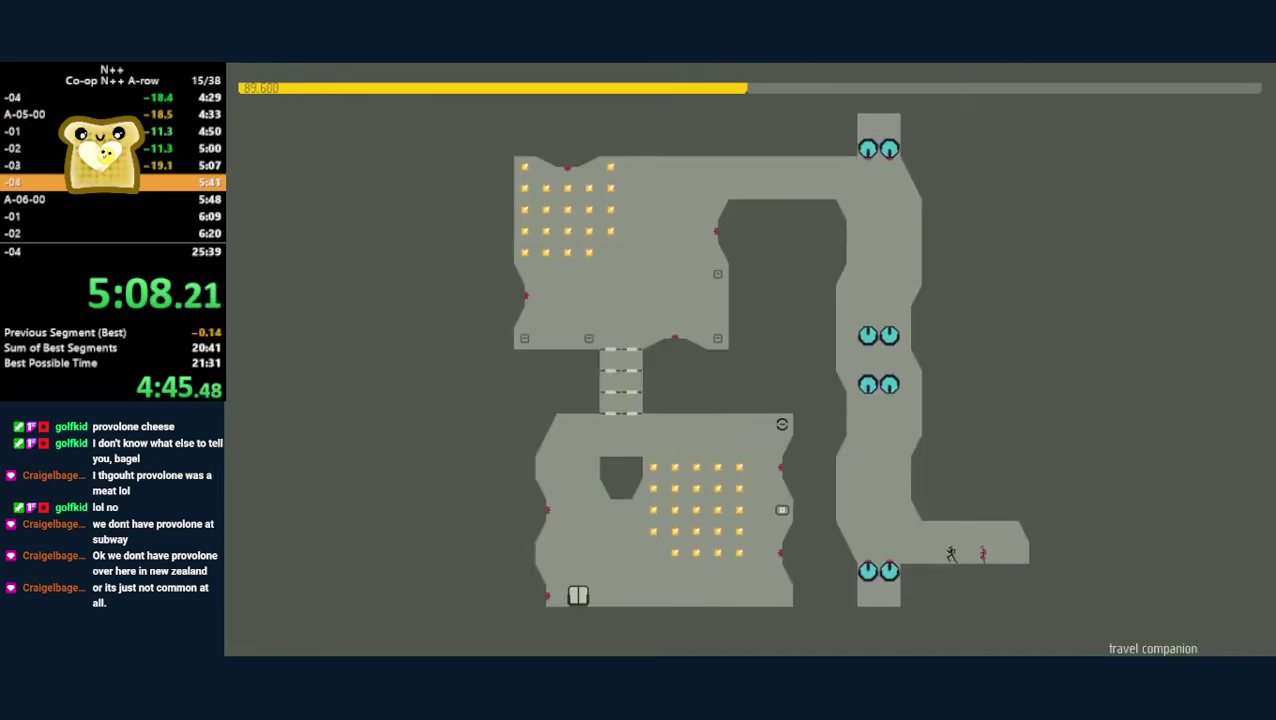
- Clear 'travel companion' by wall-jumping up the shaft and dropping to the exit
{"action": "key", "text": "space"}
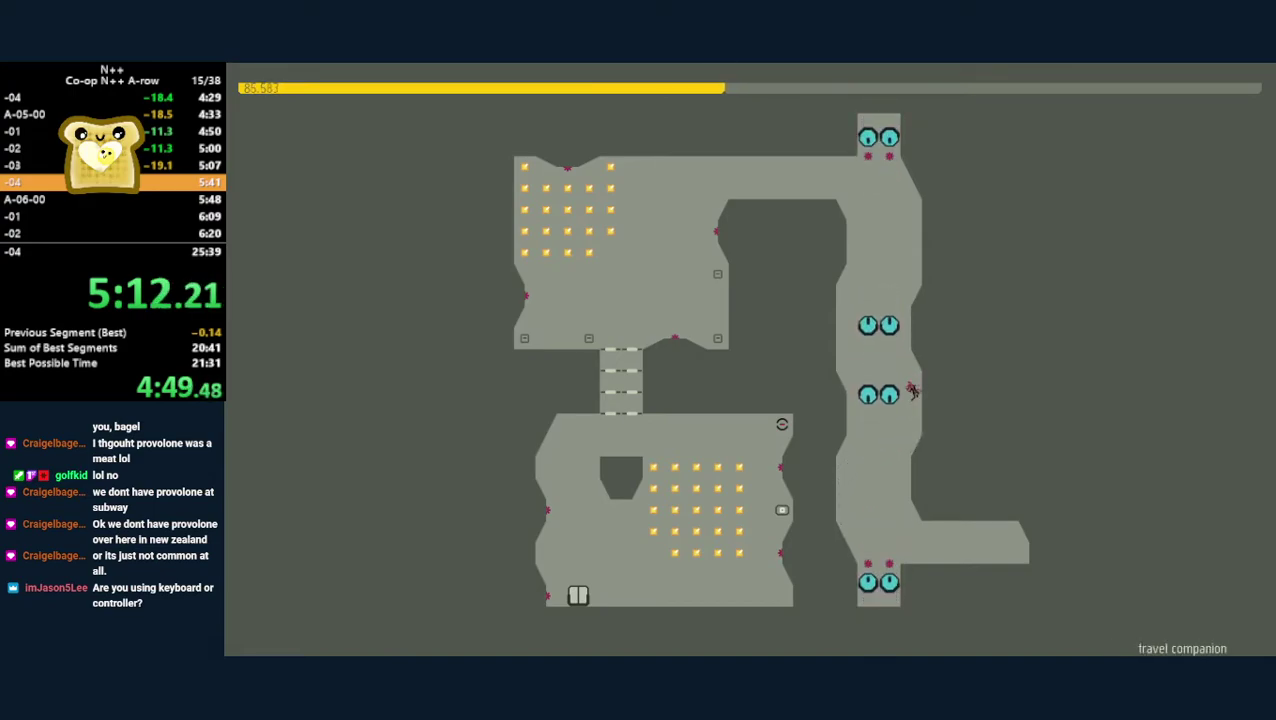
{"action": "key", "text": "Left"}
{"action": "key", "text": "space"}
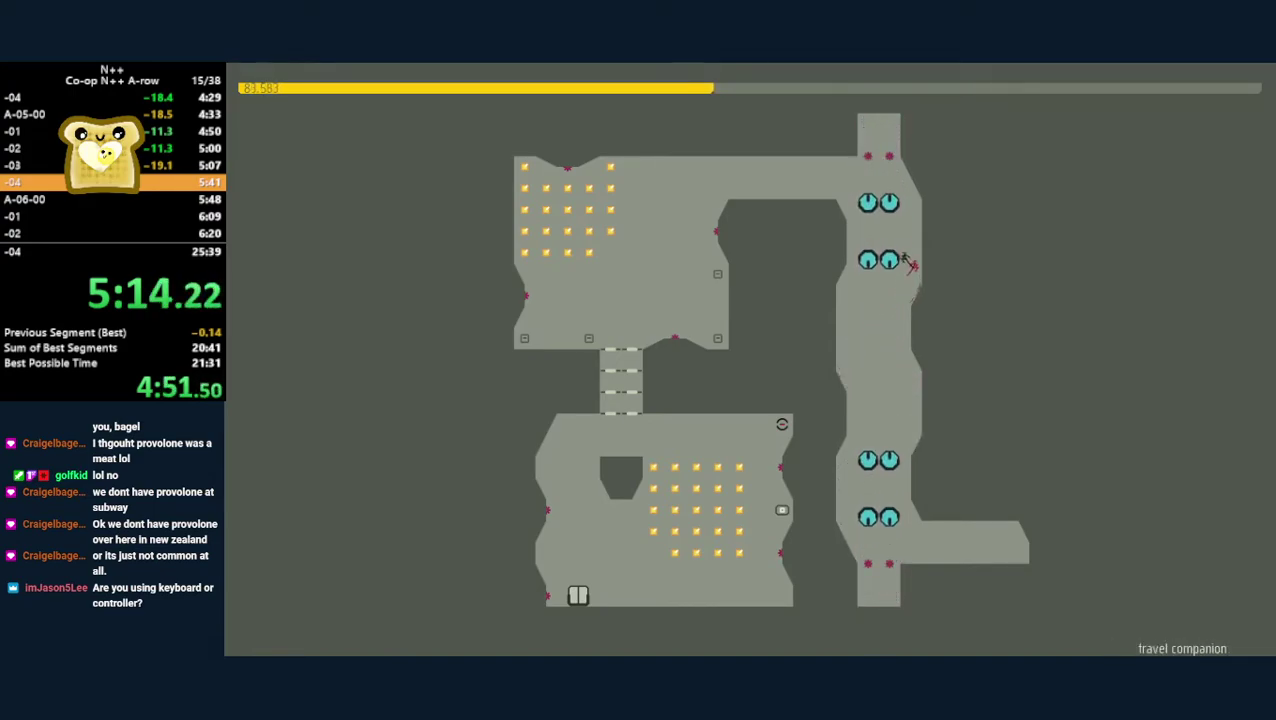
{"action": "key", "text": "Left"}
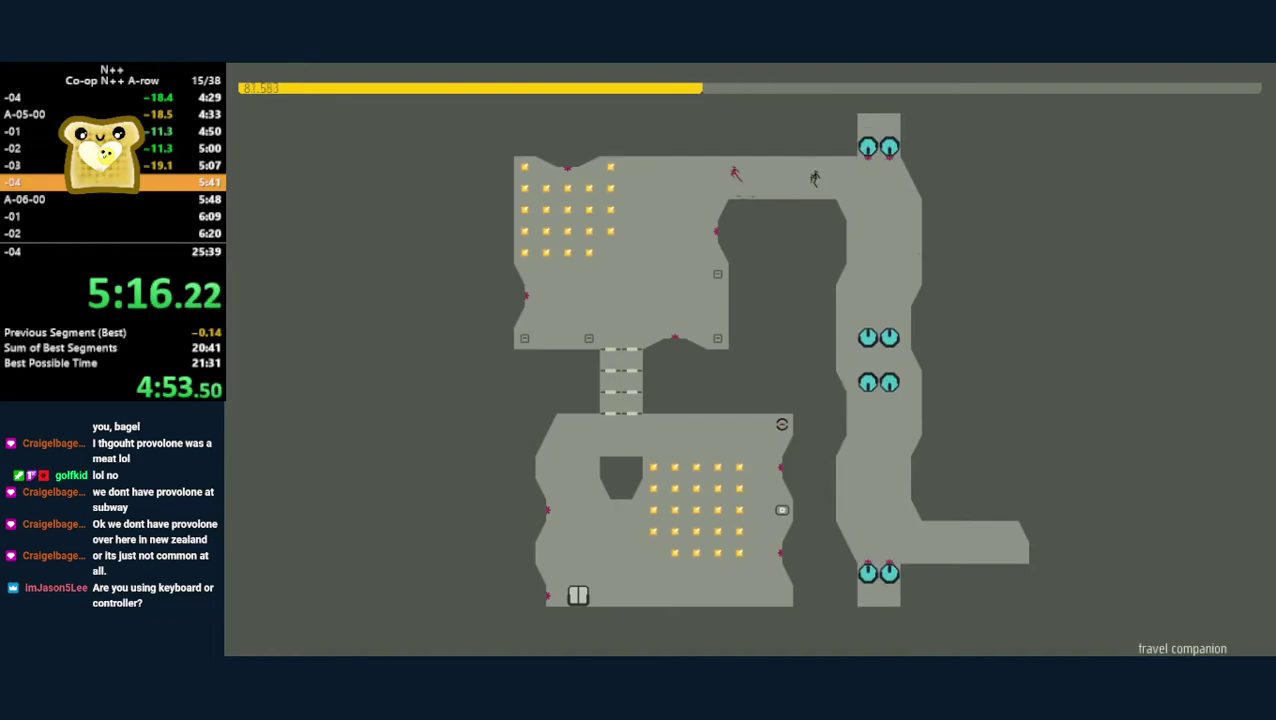
{"action": "key", "text": "Left"}
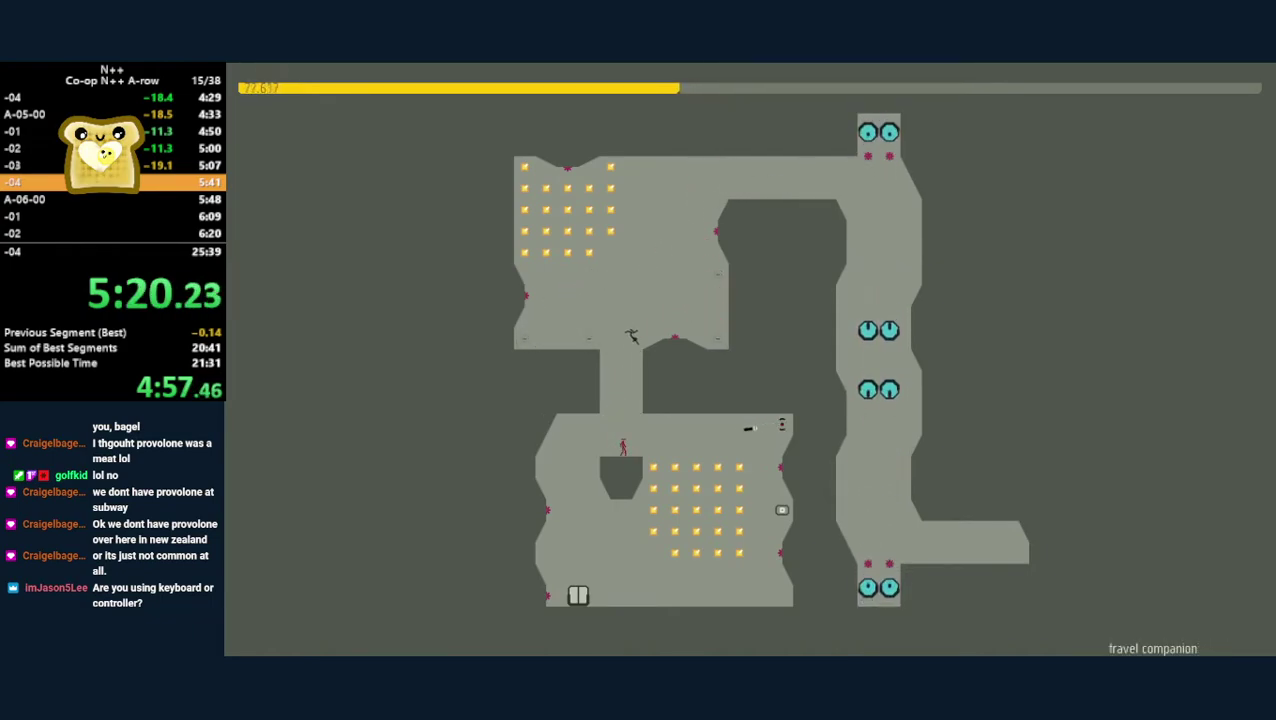
{"action": "key", "text": "Right"}
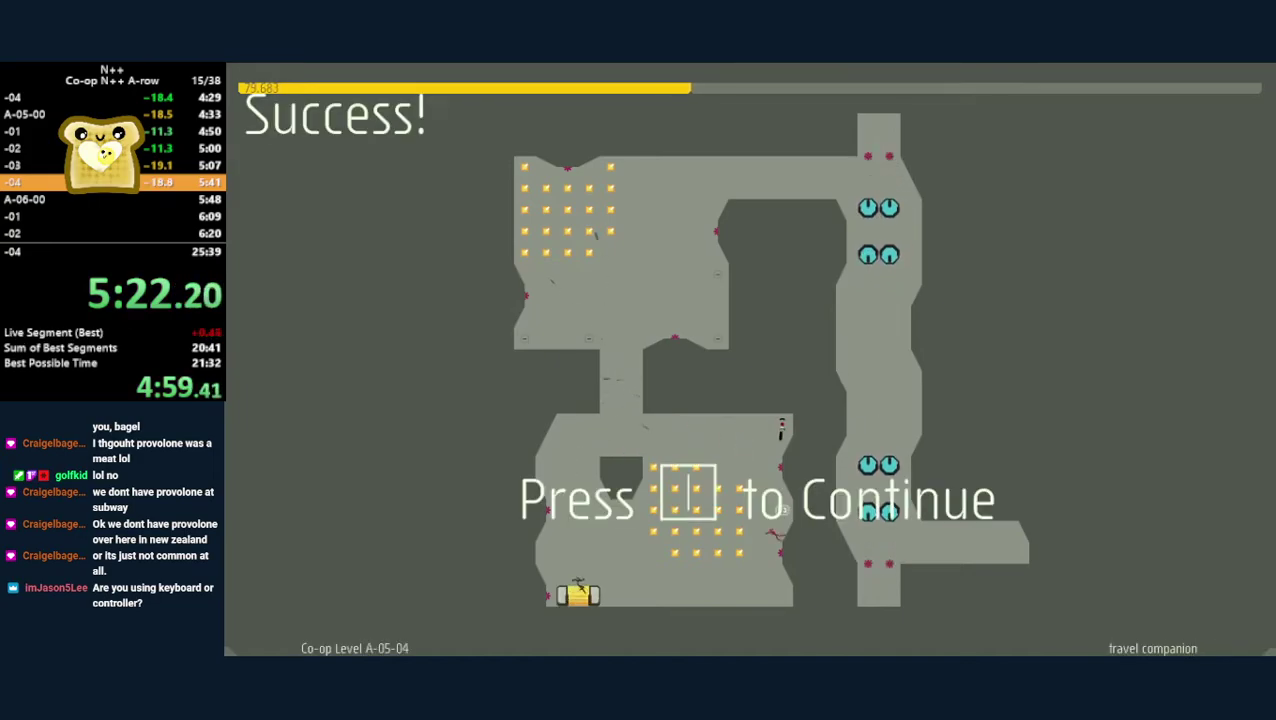
{"action": "key", "text": "space"}
{"action": "key", "text": "space"}
- Land both ninjas on the middle platform of 'dangerously abstracted hills', retrying after deaths
{"action": "key", "text": "Left"}
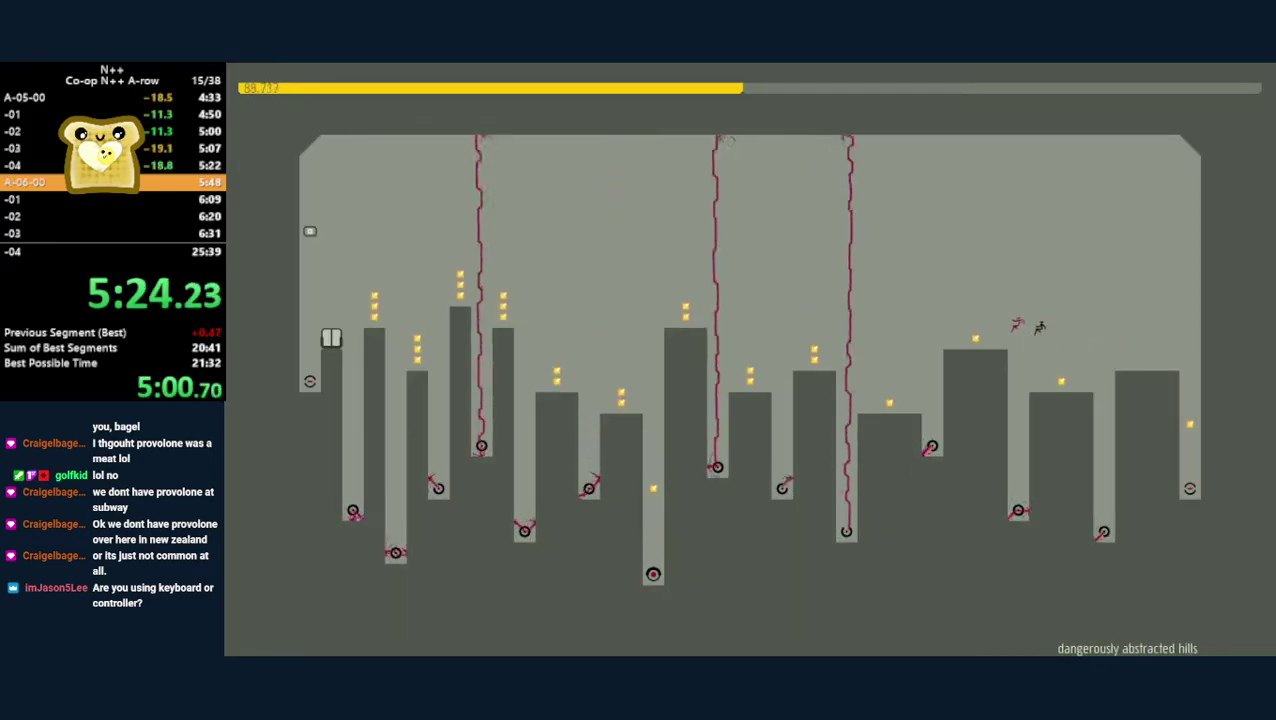
{"action": "key", "text": "Left"}
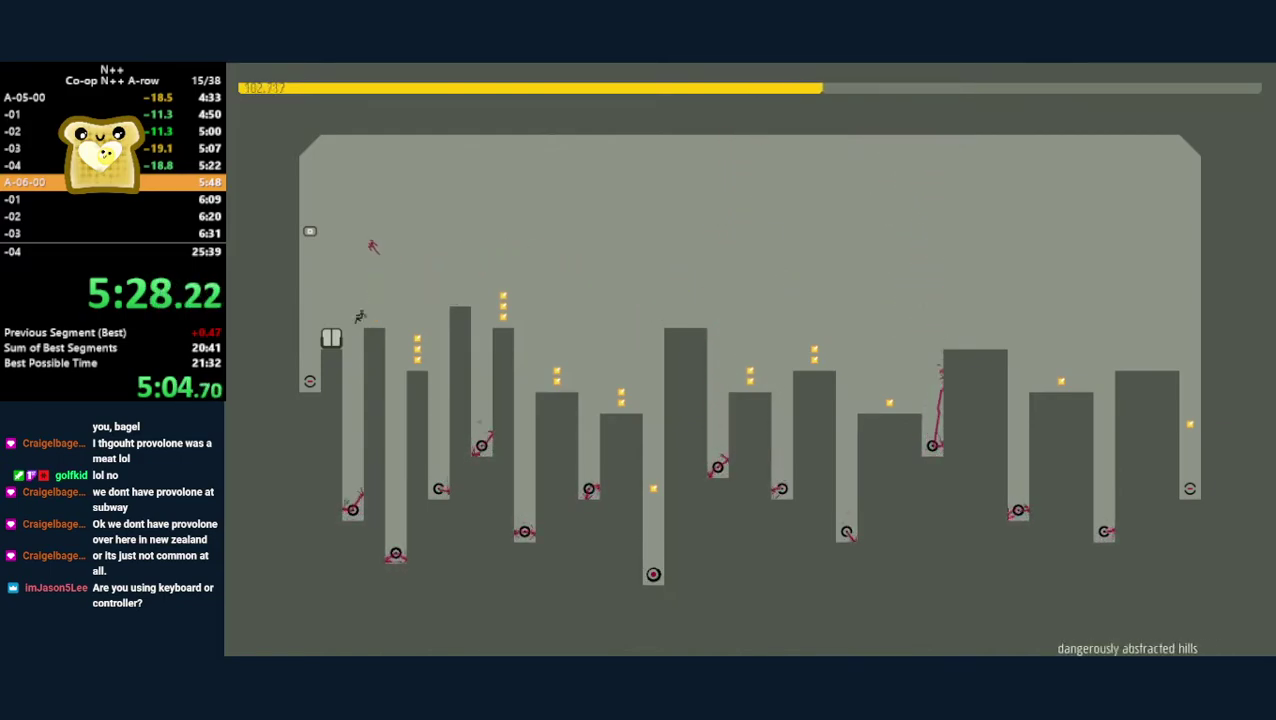
{"action": "key", "text": "space"}
{"action": "key", "text": "space"}
- Start A-06-01 and collect gold from the central platform and the higher ledges
{"action": "key", "text": "Left"}
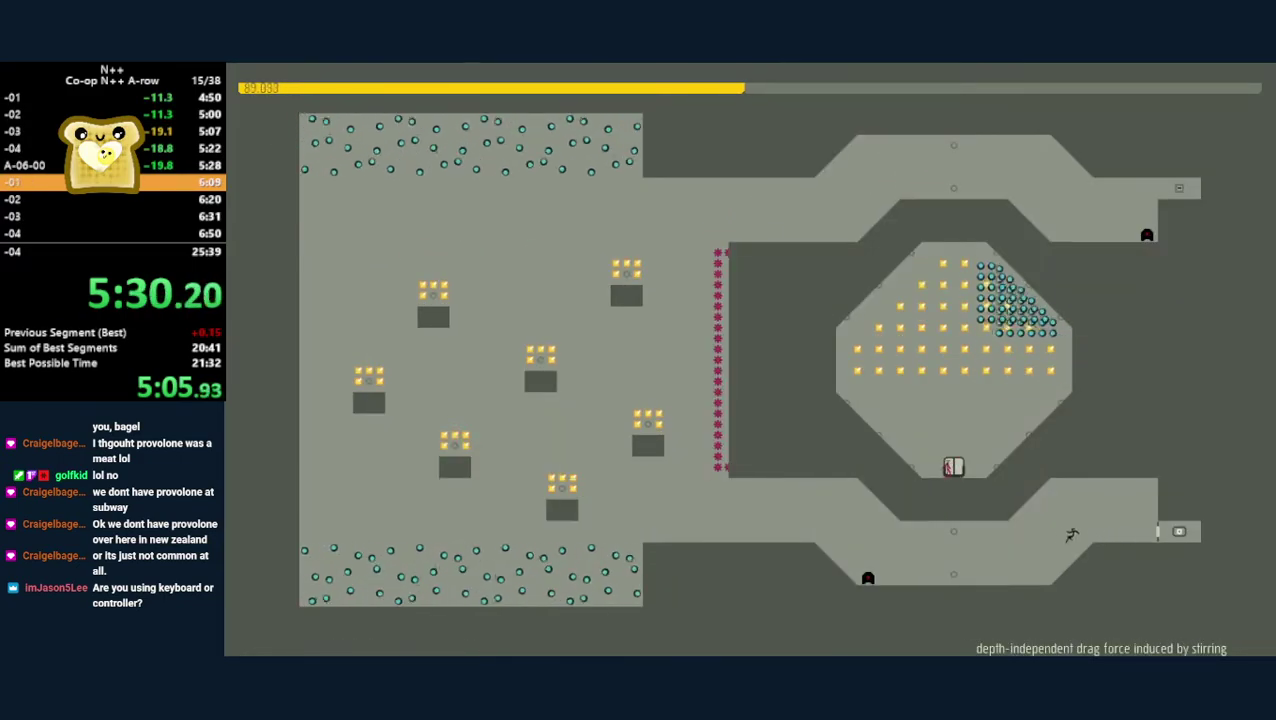
{"action": "key", "text": "Left"}
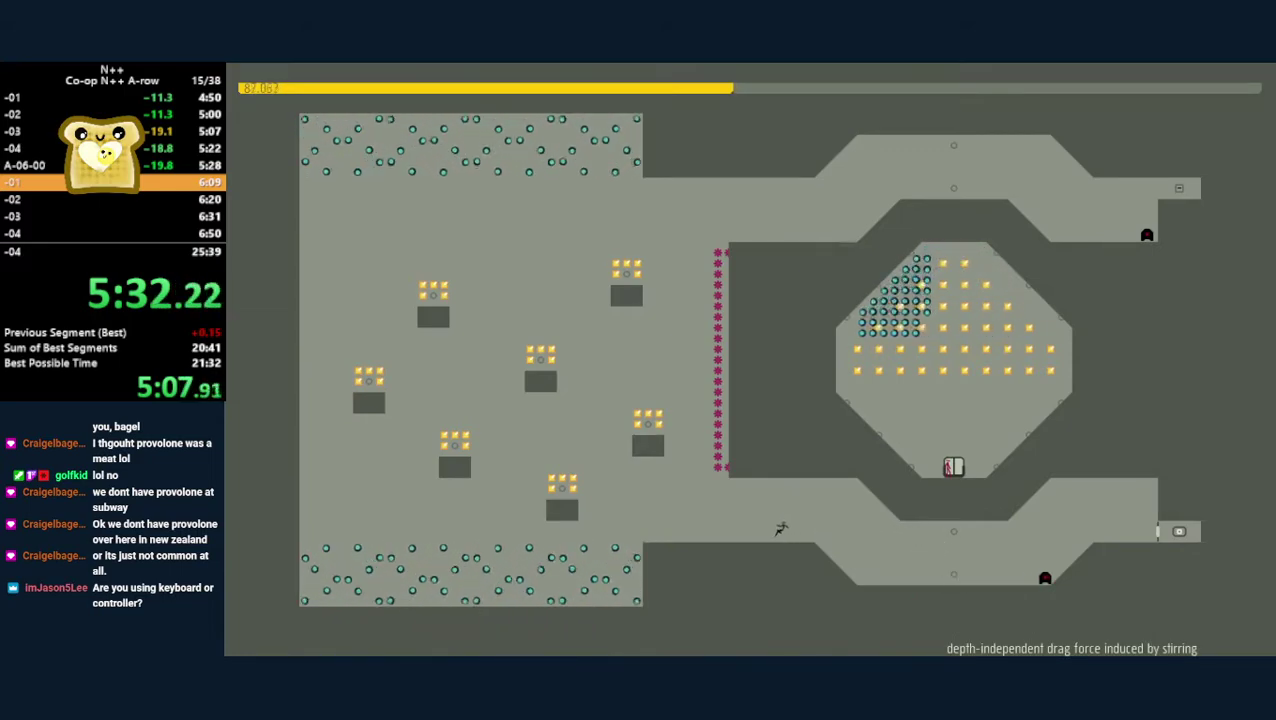
{"action": "key", "text": "Left"}
{"action": "key", "text": "space"}
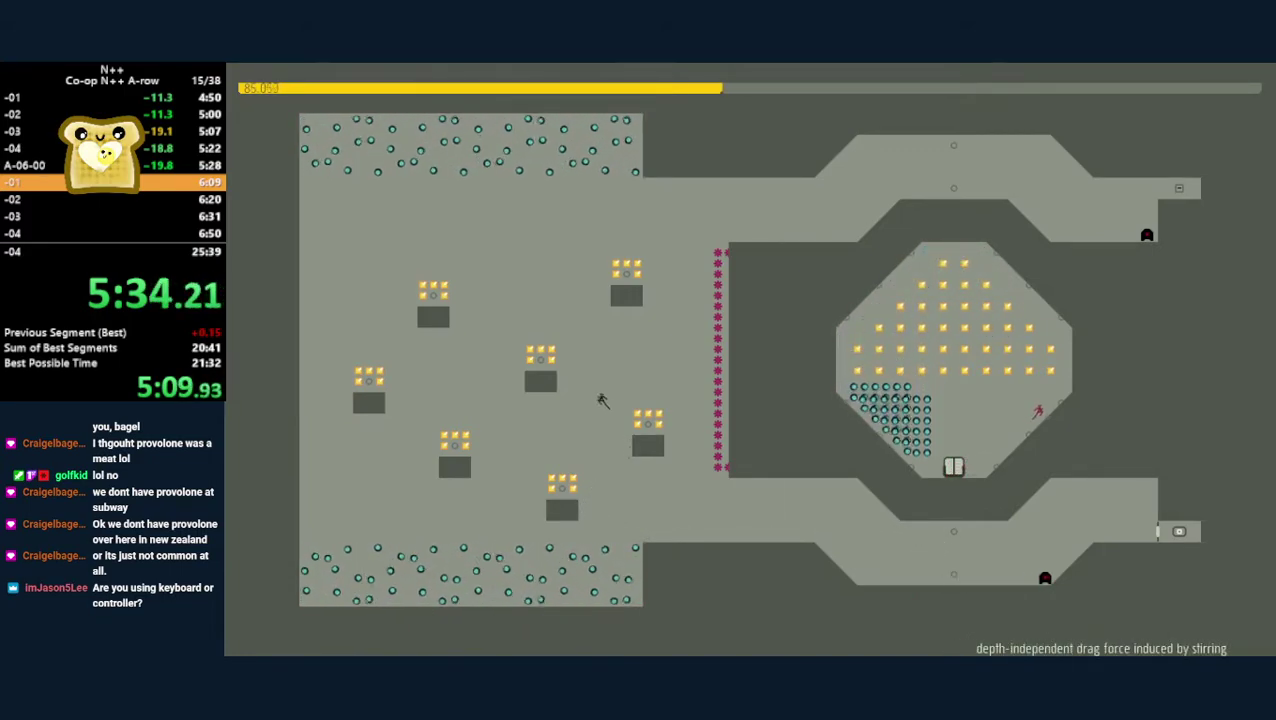
{"action": "key", "text": "Right"}
{"action": "key", "text": "space"}
{"action": "key", "text": "Left"}
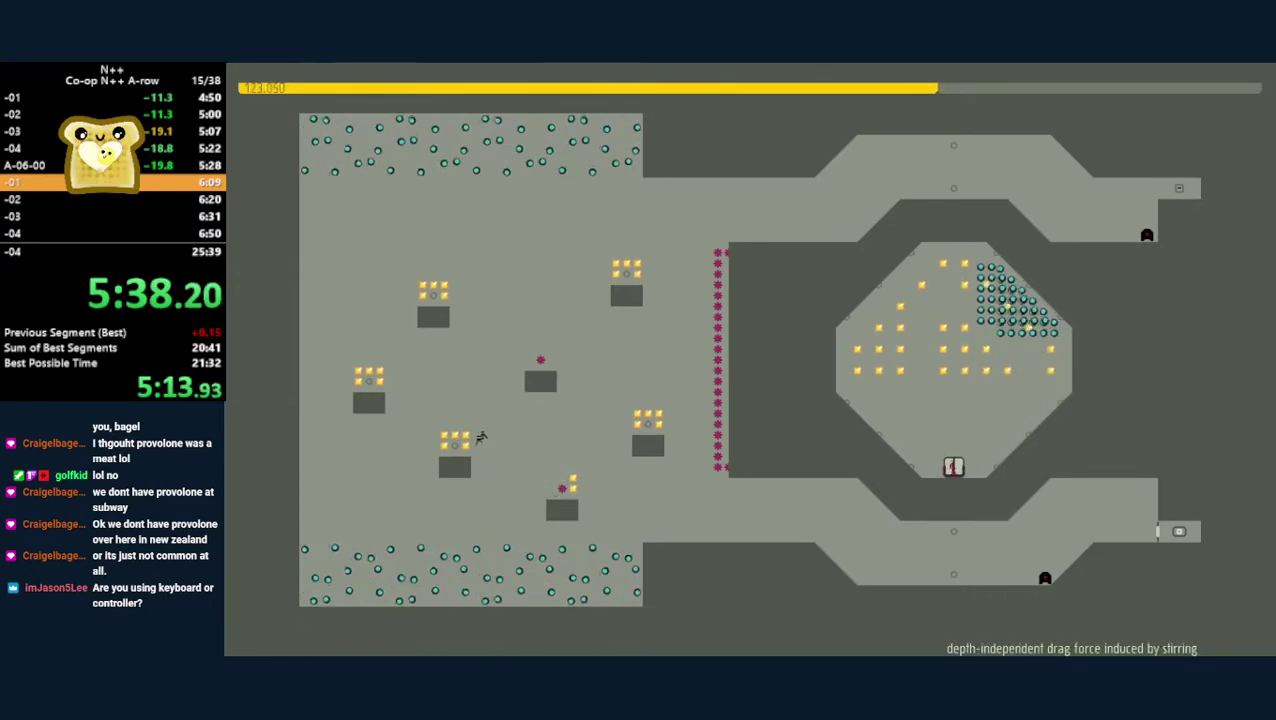
{"action": "key", "text": "space"}
- Gather the remaining A-06-01 gold and run right along the lower corridor to the exit
{"action": "key", "text": "Right"}
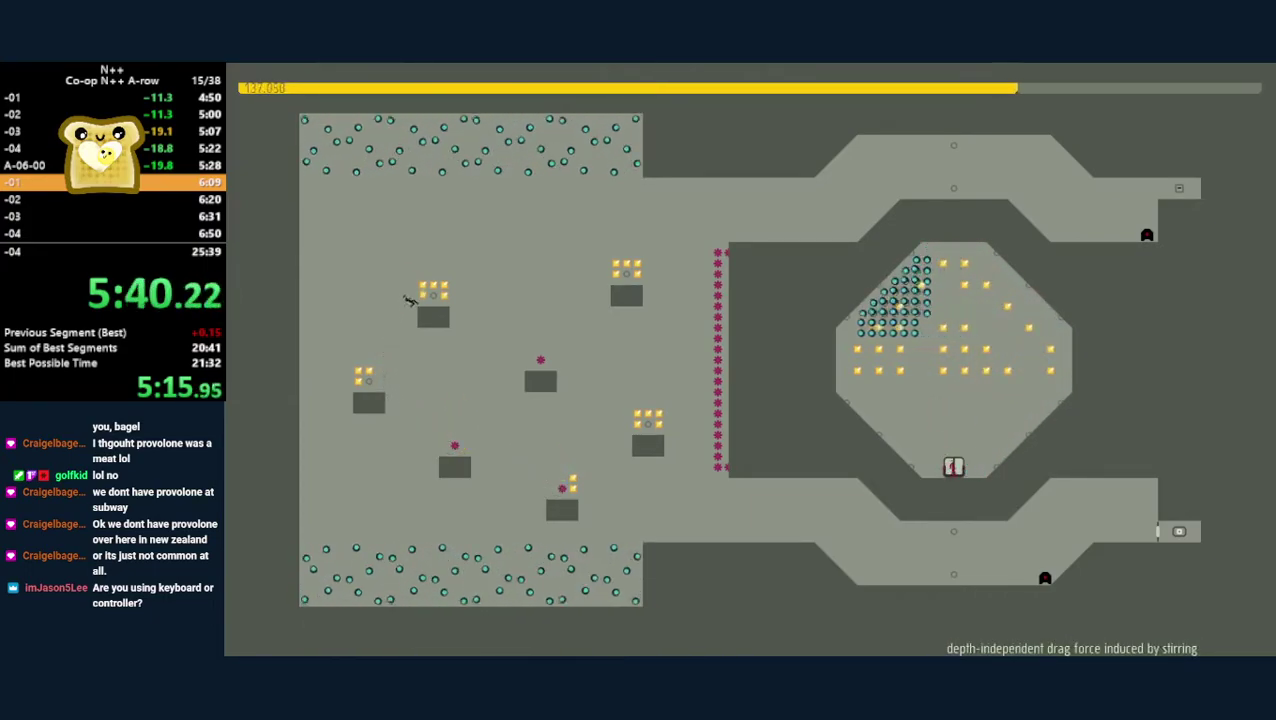
{"action": "key", "text": "Right"}
{"action": "key", "text": "space"}
{"action": "key", "text": "Right"}
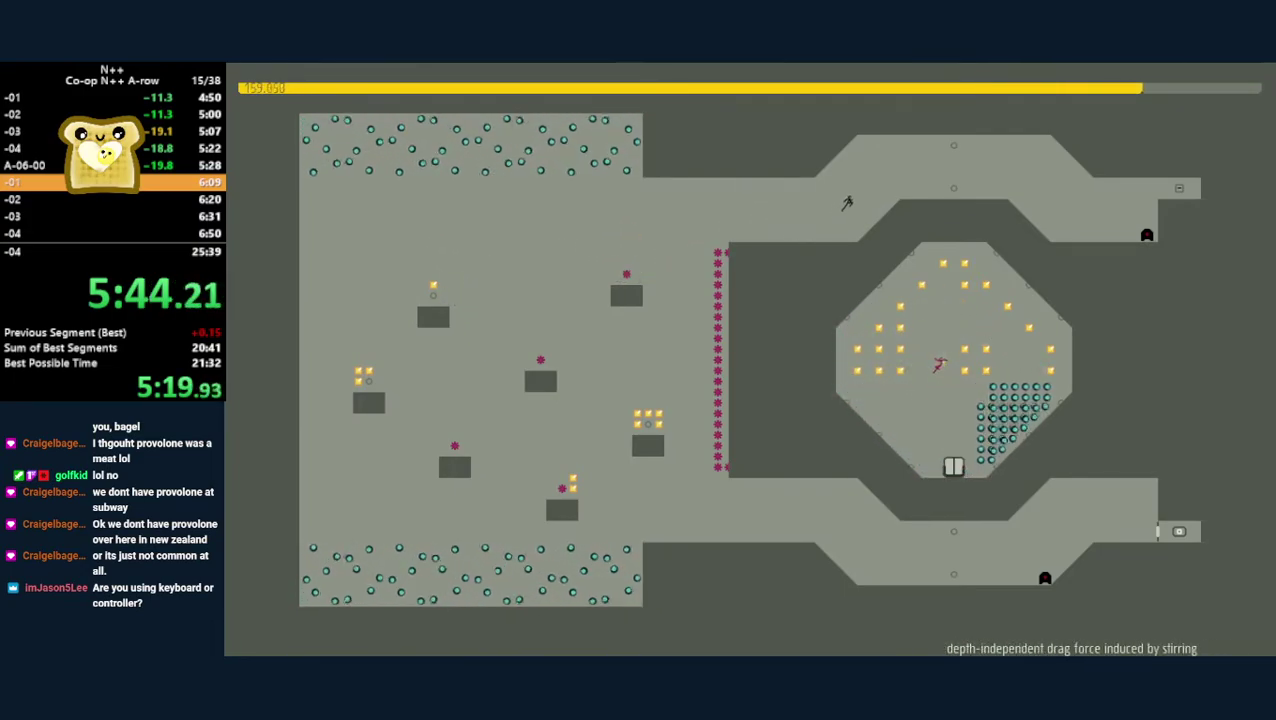
{"action": "key", "text": "Right"}
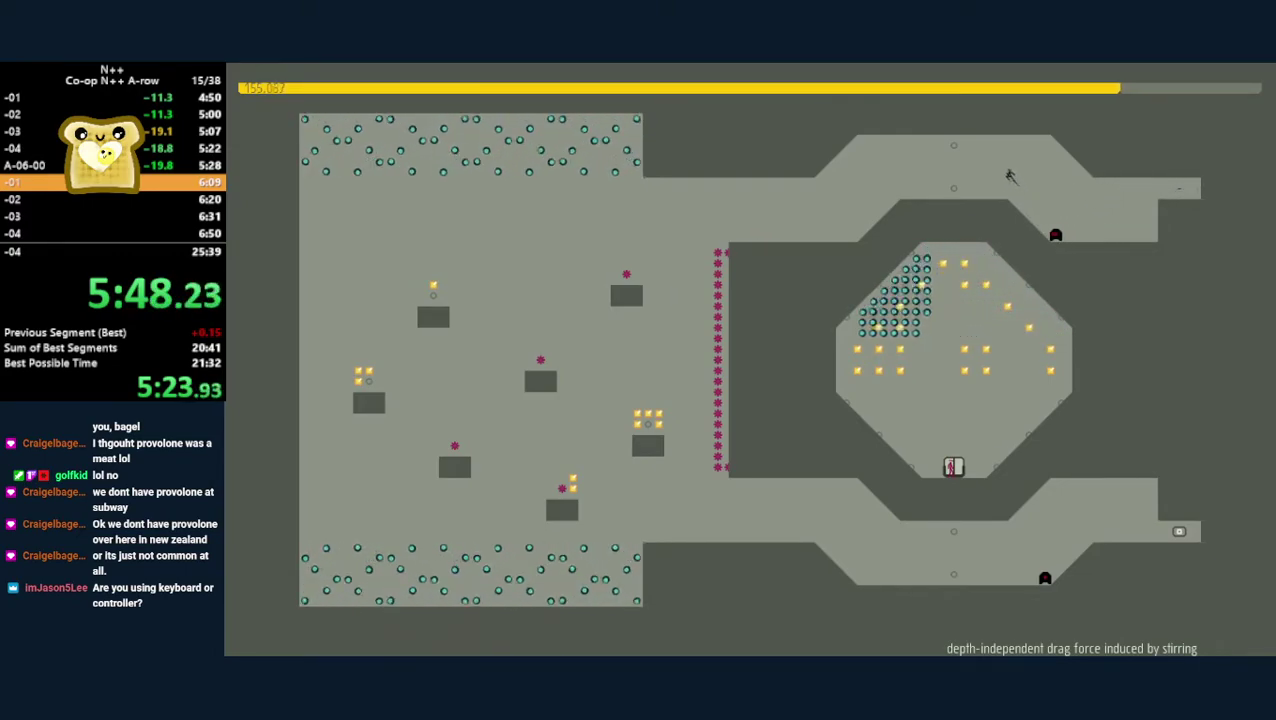
{"action": "key", "text": "Left"}
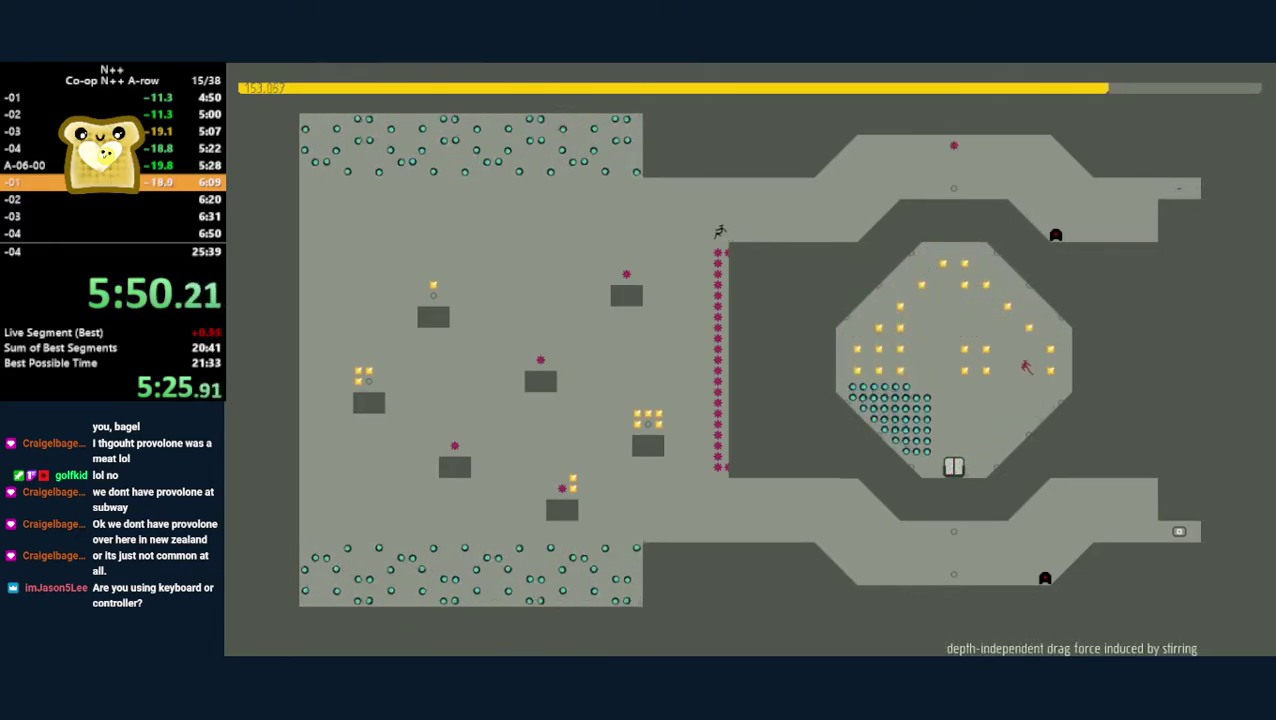
{"action": "key", "text": "Right"}
{"action": "key", "text": "Right"}
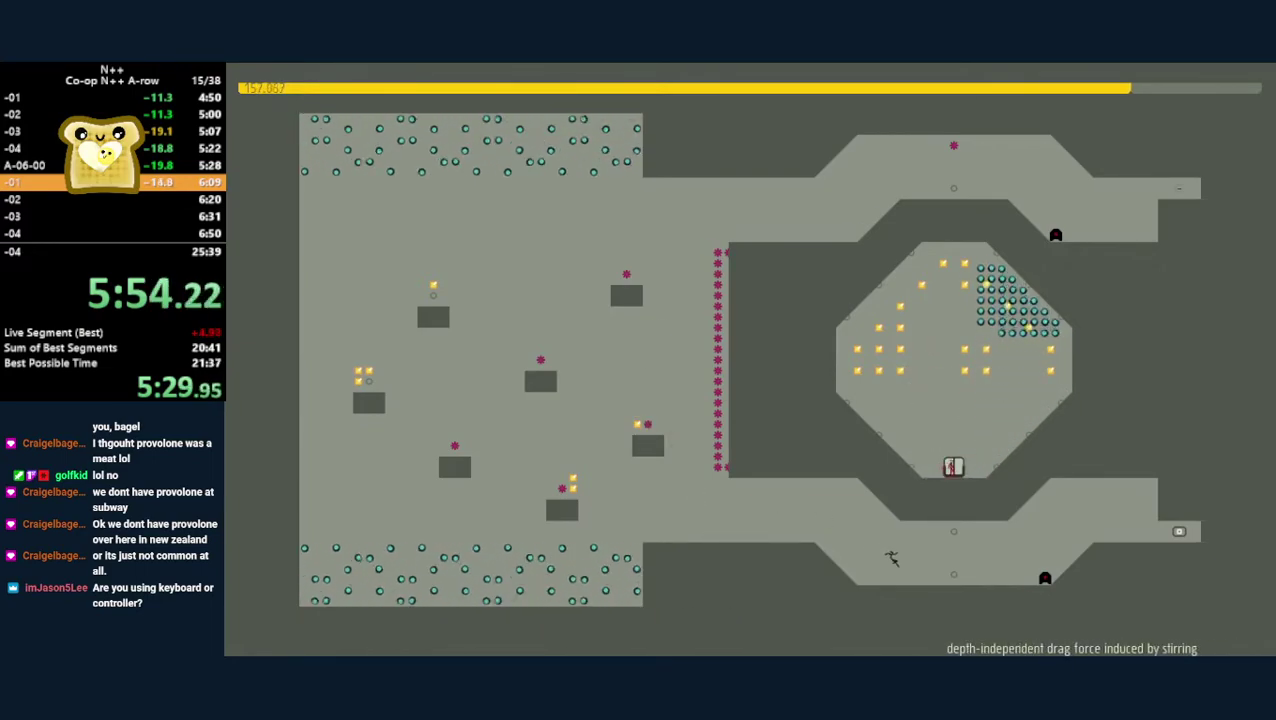
{"action": "key", "text": "Right"}
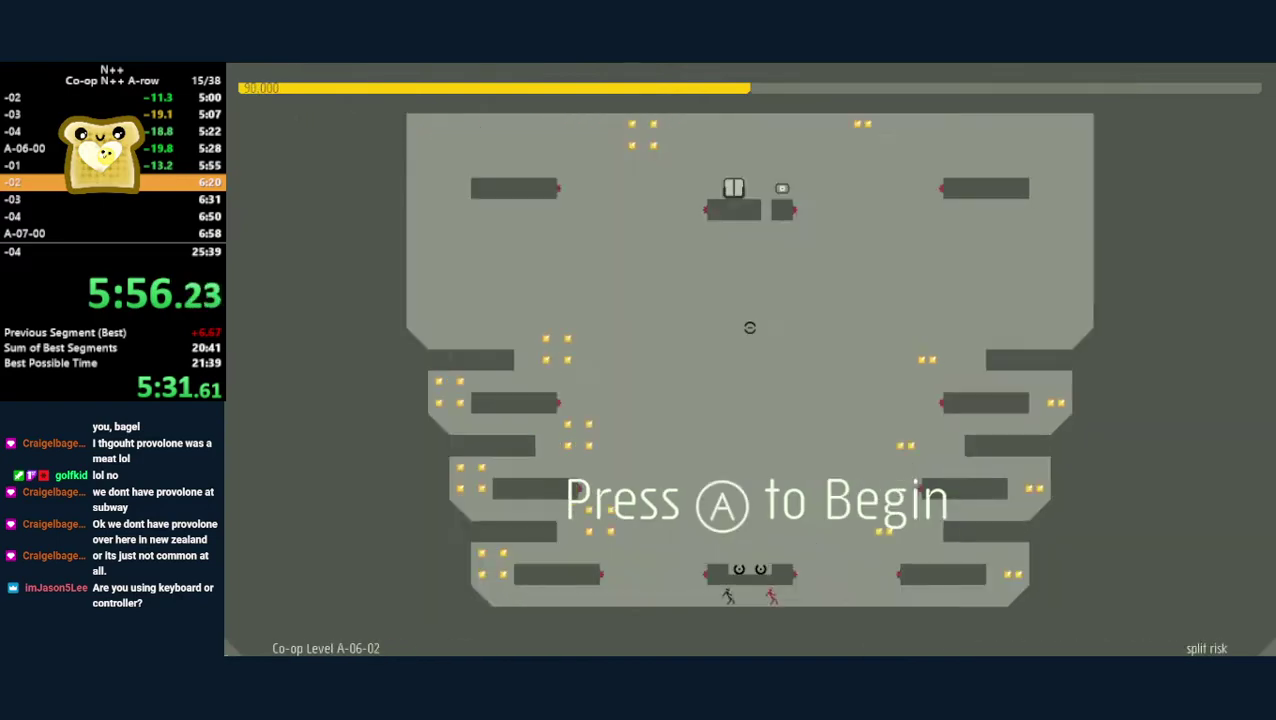
- Begin A-06-02 'split risk', retry after the red ninja dies, and reach its exit
{"action": "key", "text": "z"}
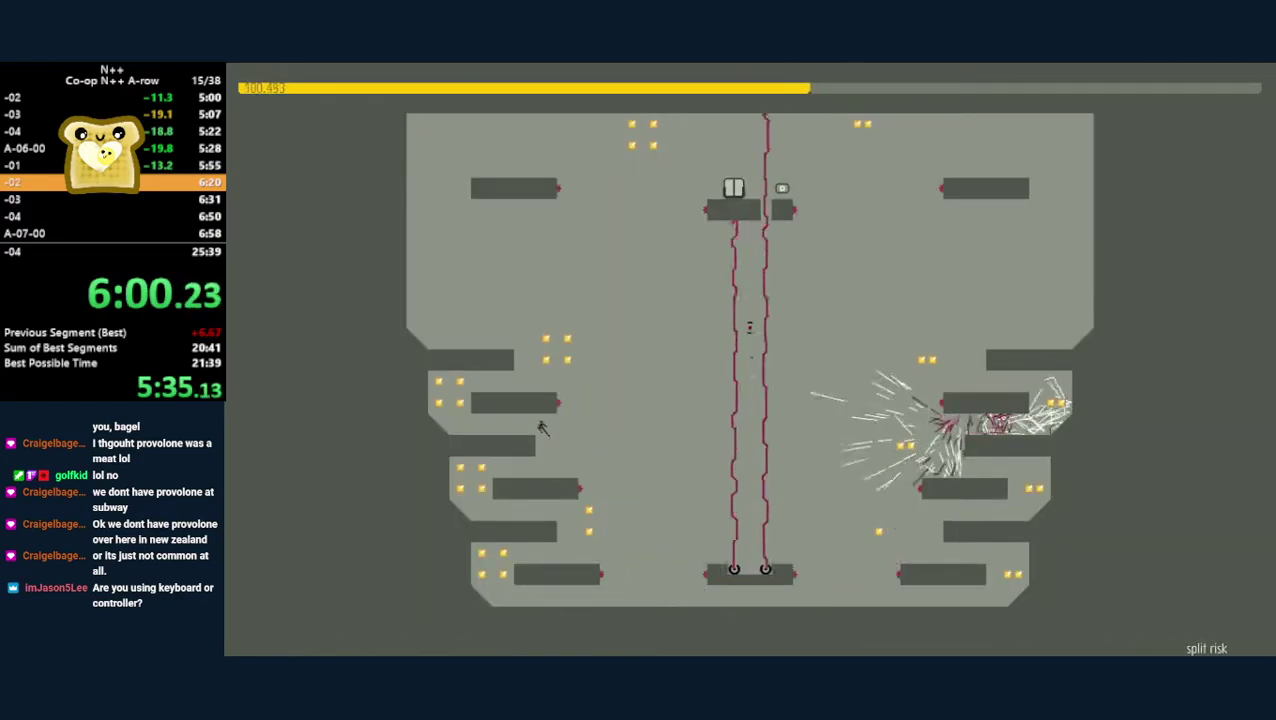
{"action": "key", "text": "z"}
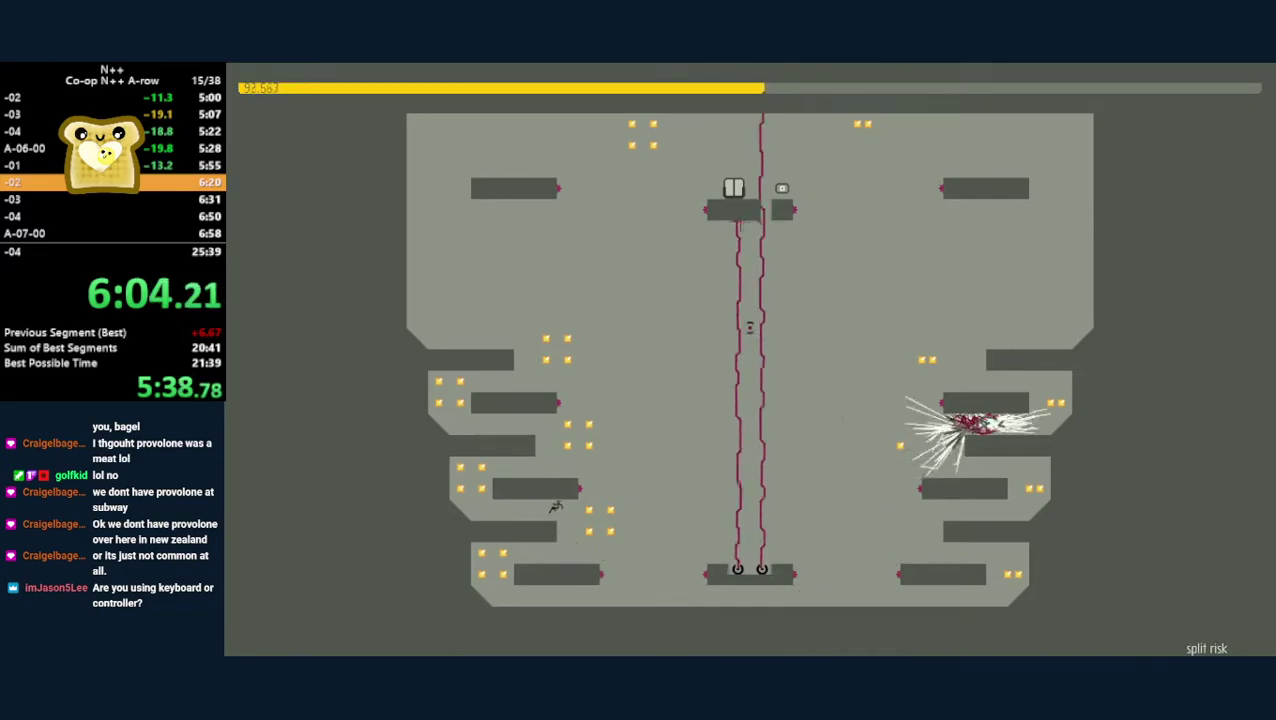
{"action": "key", "text": "z"}
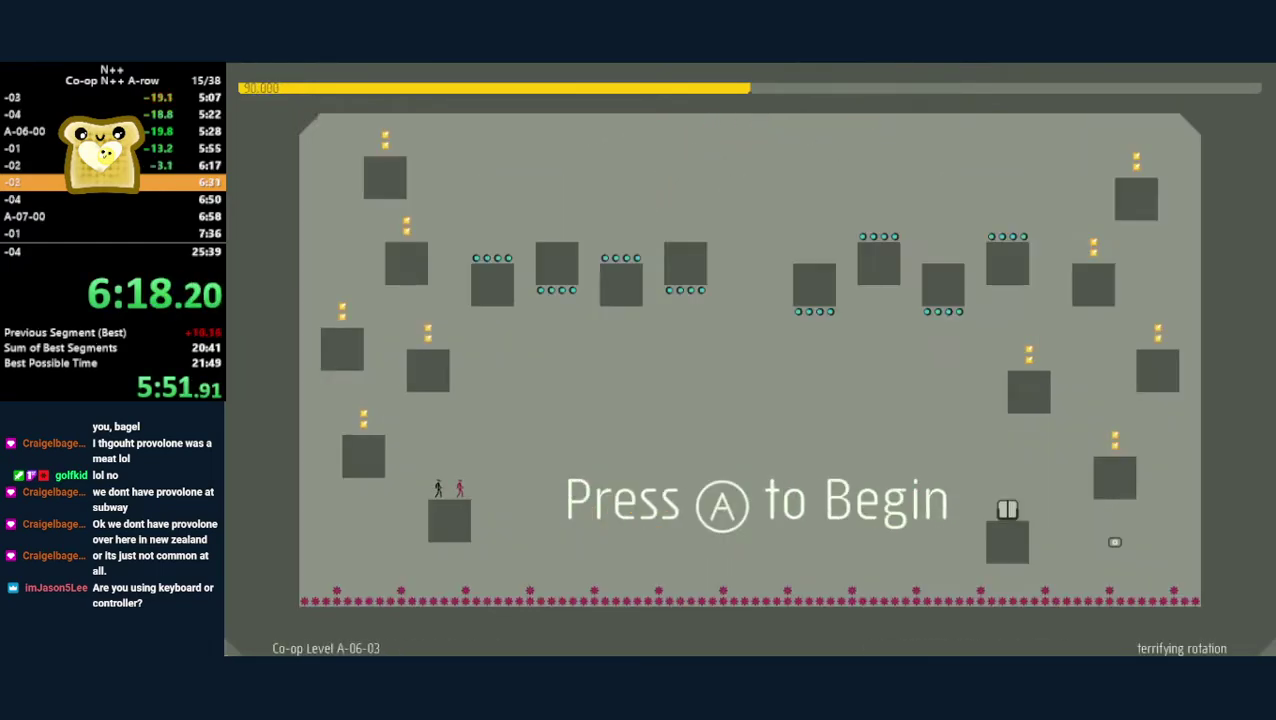
- Begin A-06-03 'terrifying rotation' and retry after the ninja explodes
{"action": "key", "text": "space"}
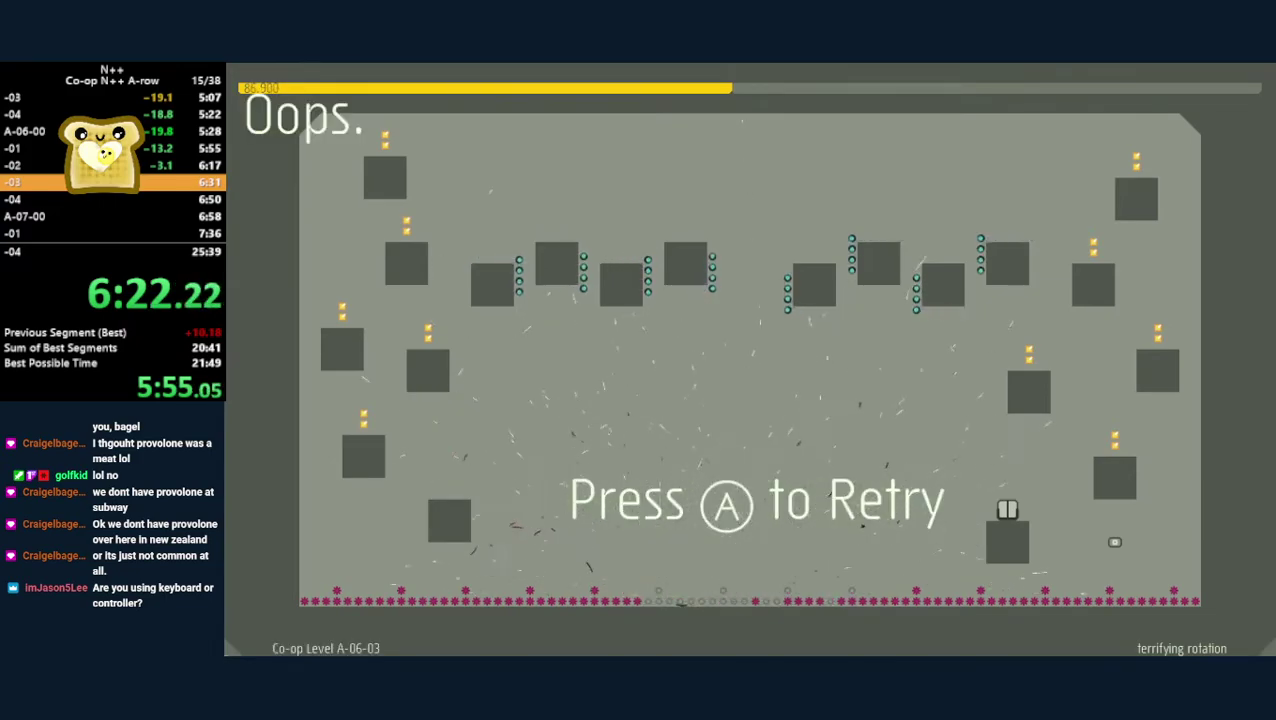
{"action": "key", "text": "space"}
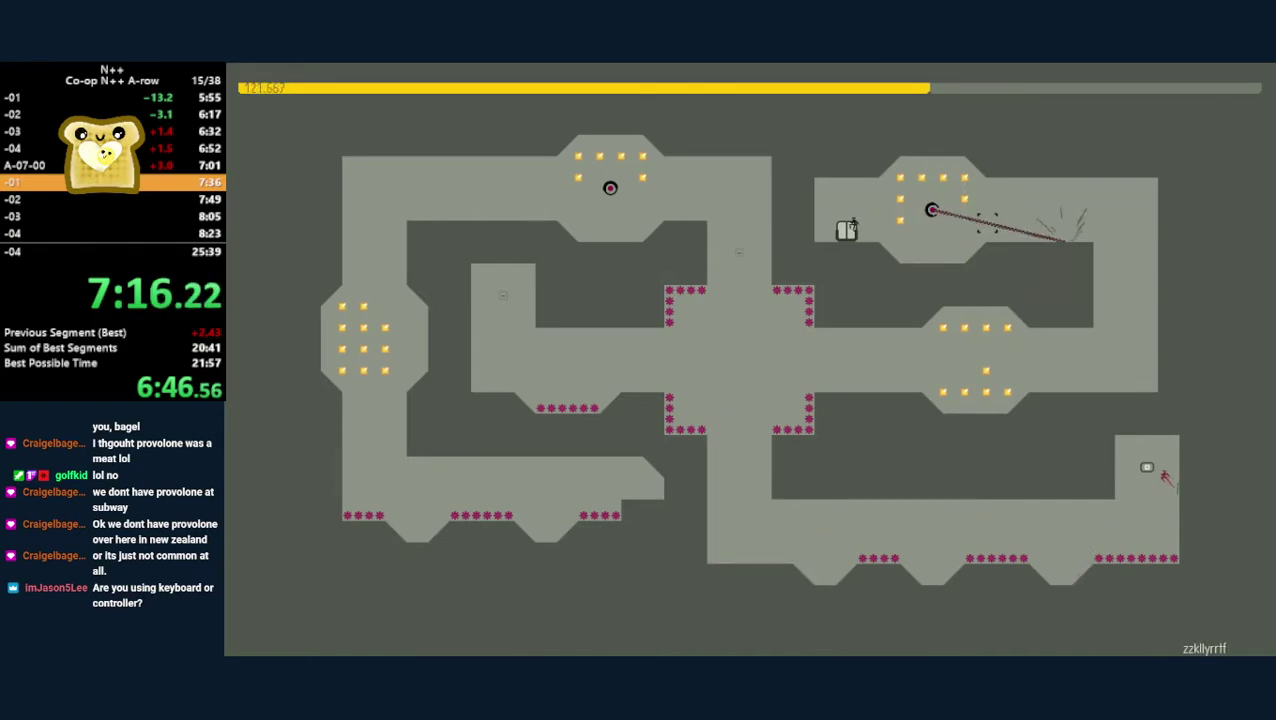
- Start the remaining A-07 levels in turn, including A-07-03, clearing through A-07-04
{"action": "key", "text": "Right"}
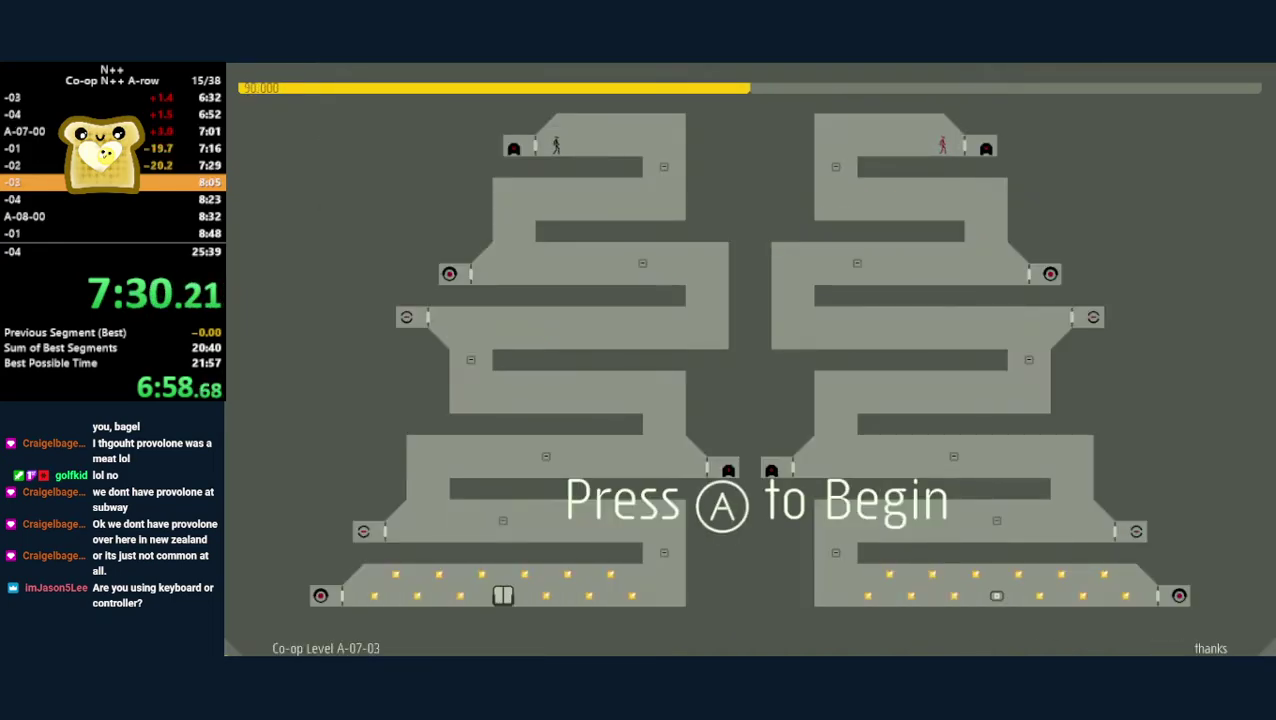
{"action": "key", "text": "Right"}
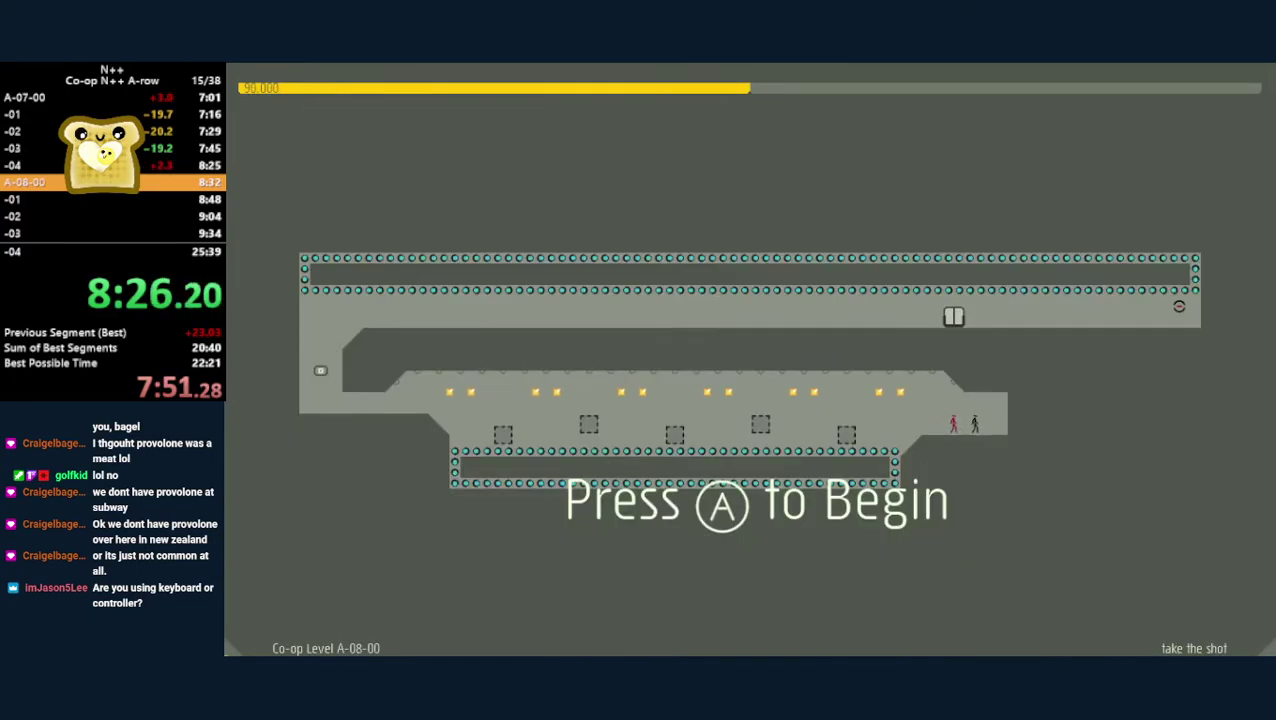
- Begin A-08-00 'take the shot' and play on through A-08-03
{"action": "key", "text": "space"}
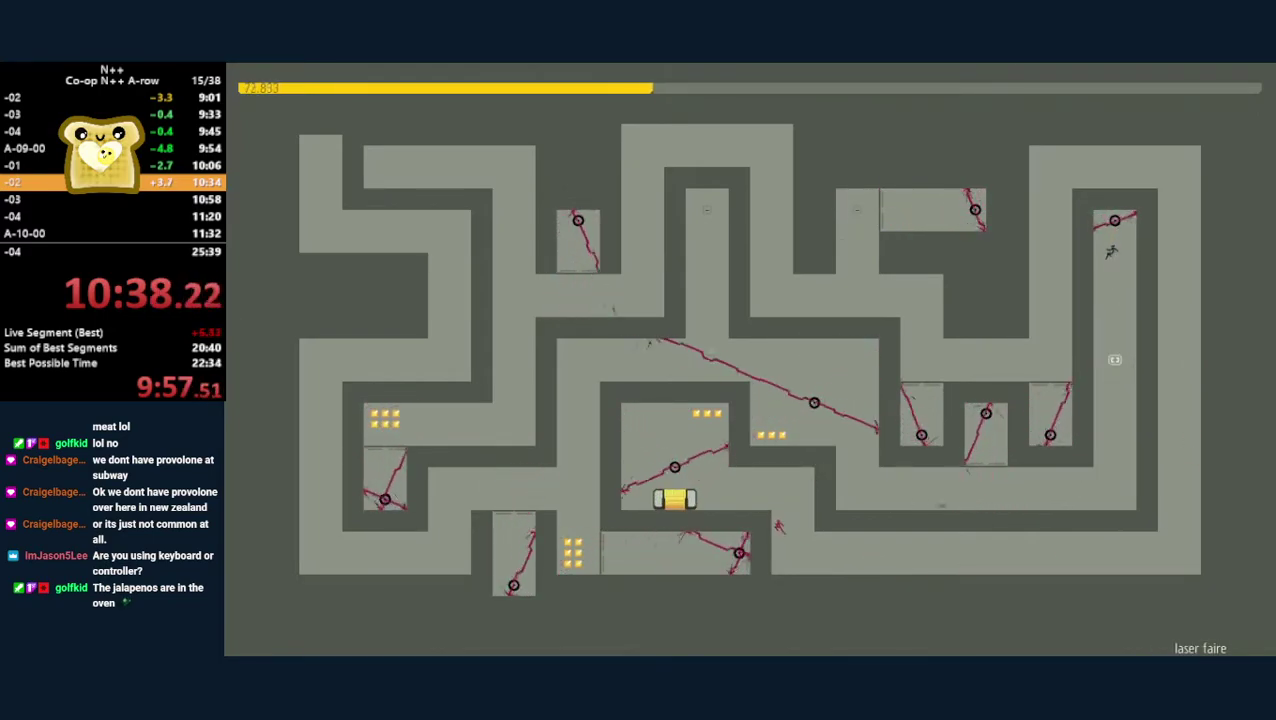
- Start the next A-09 level and keep playing on to A-10-00 'diamond duo'
{"action": "key", "text": "space"}
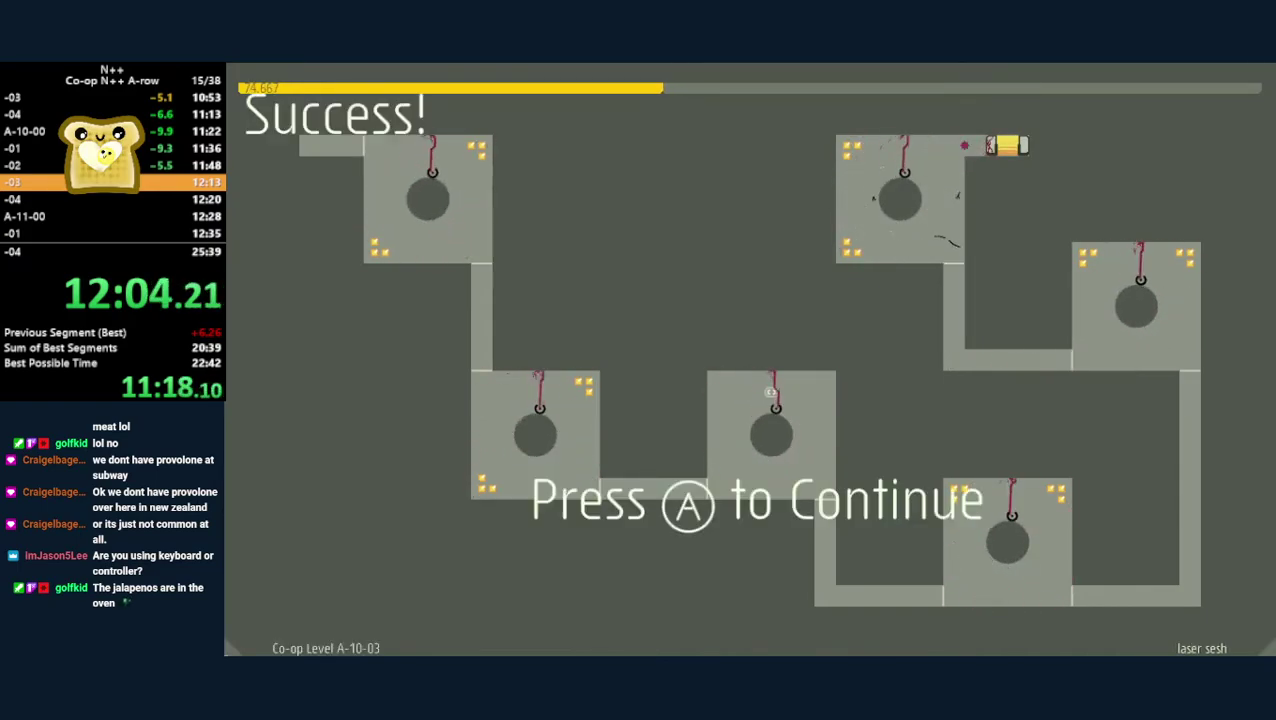
- Continue past the cleared level, start A-10-04 'peek a boo', and retry after a ninja dies
{"action": "key", "text": "space"}
{"action": "key", "text": "Left"}
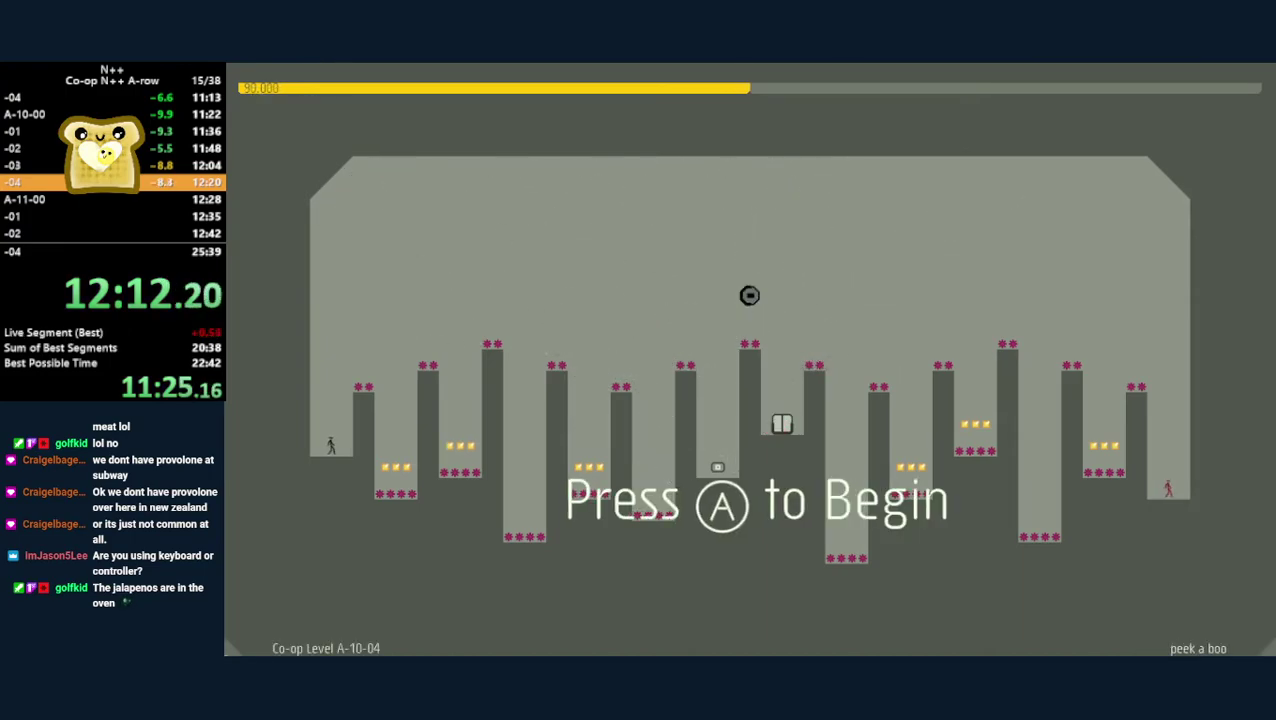
{"action": "key", "text": "space"}
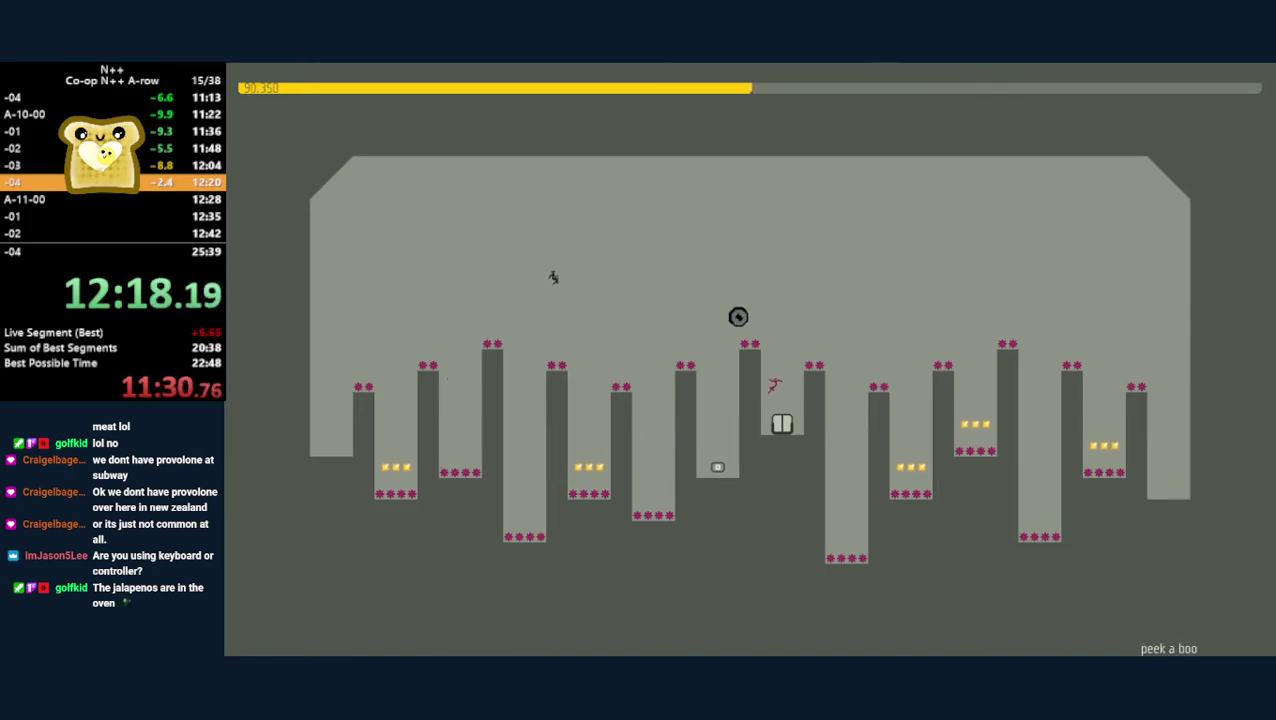
- Start 'high wire', then begin A-11-03 and restart 'the story so far' after dying
{"action": "key", "text": "space"}
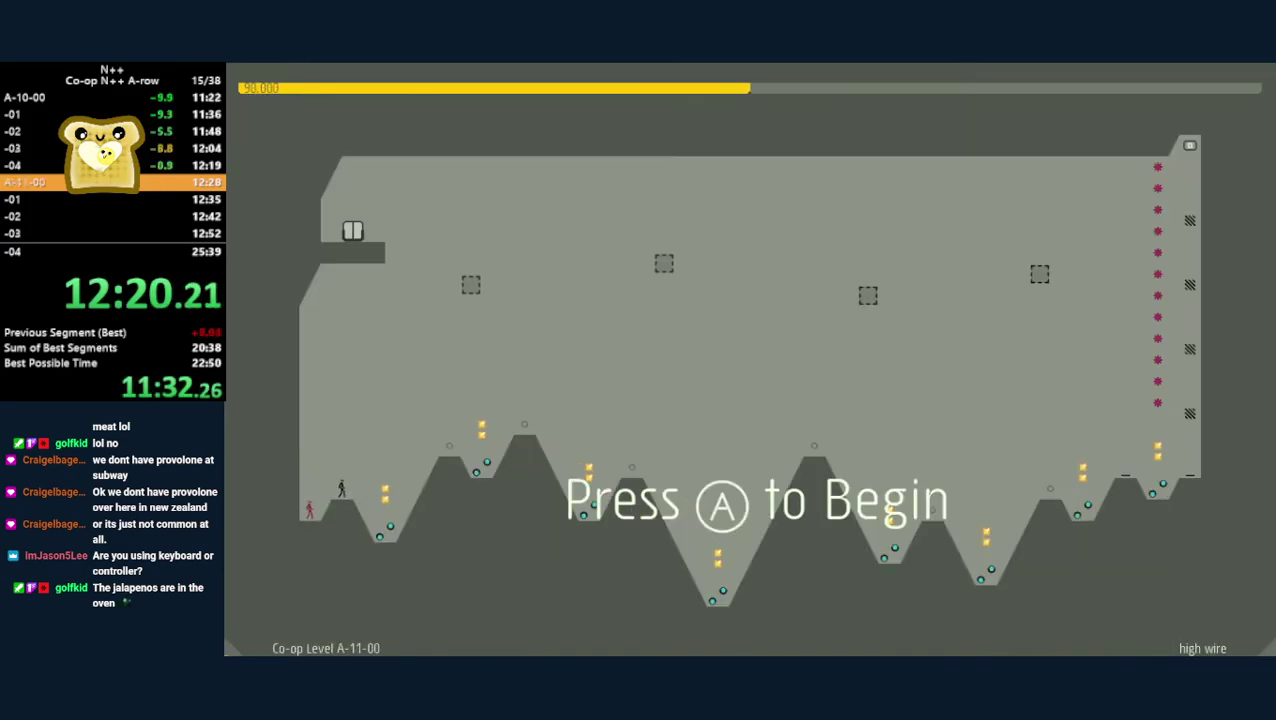
{"action": "key", "text": "space"}
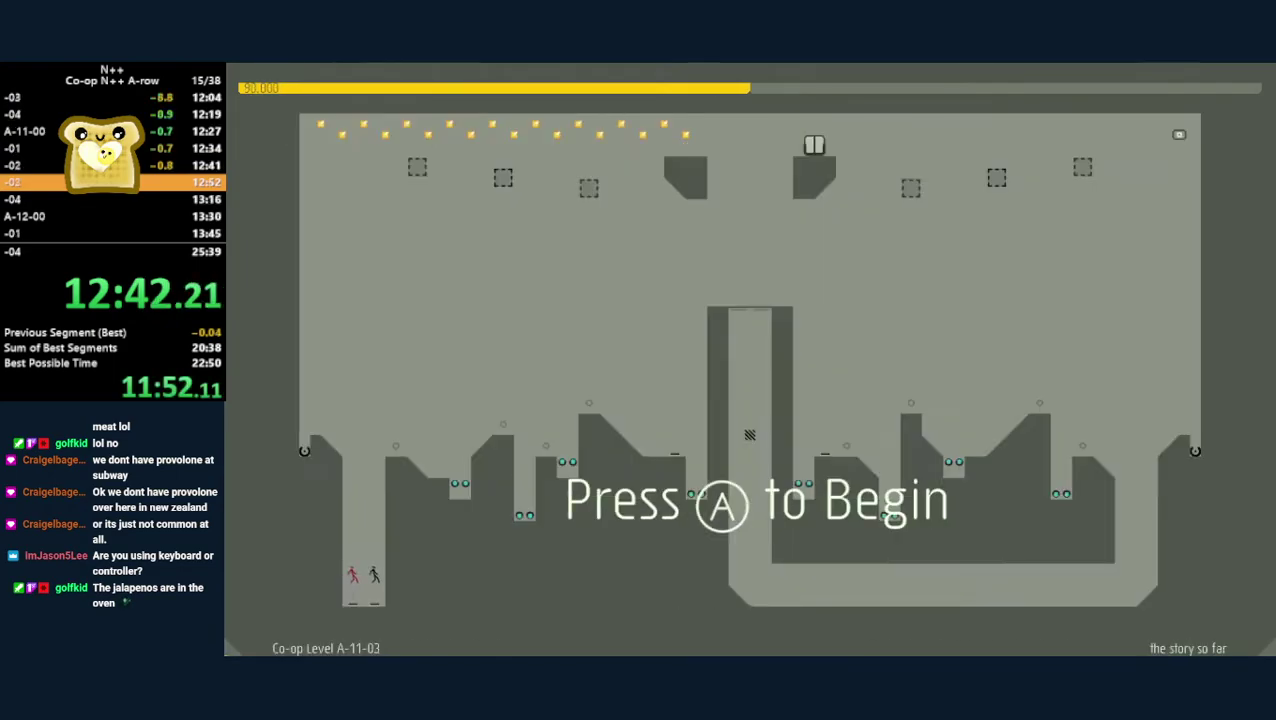
{"action": "key", "text": "space"}
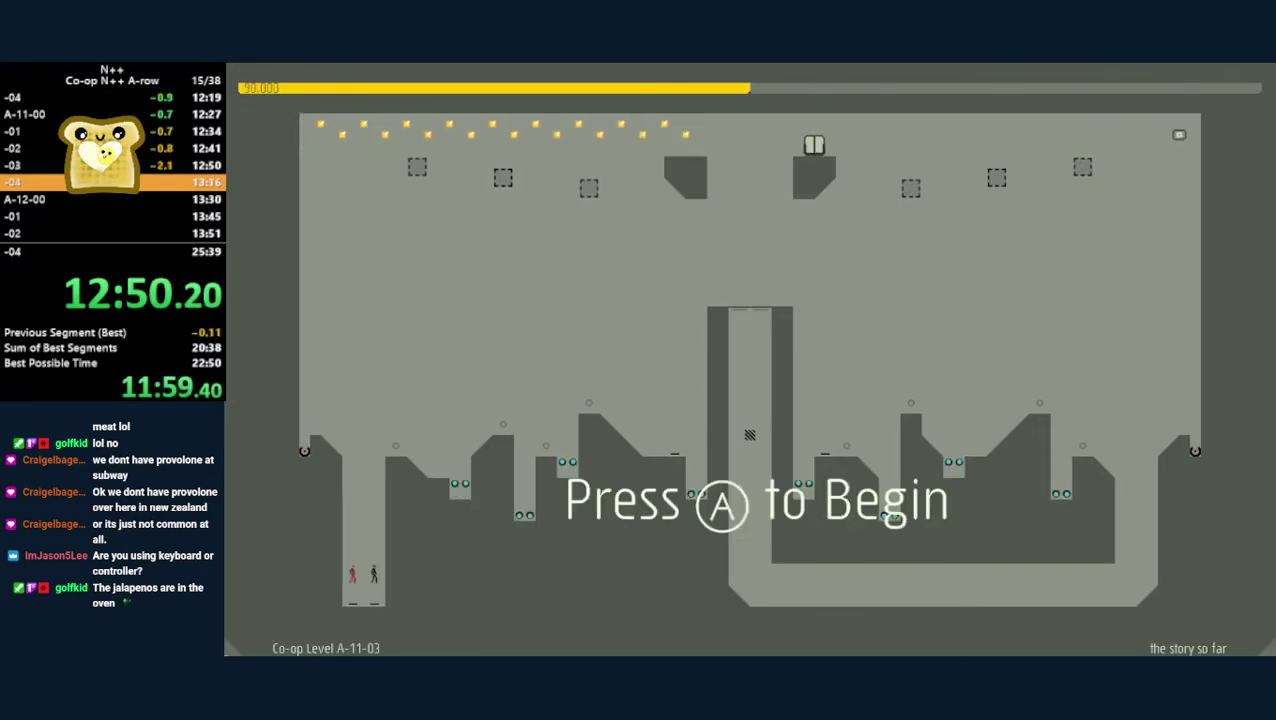
{"action": "key", "text": "space"}
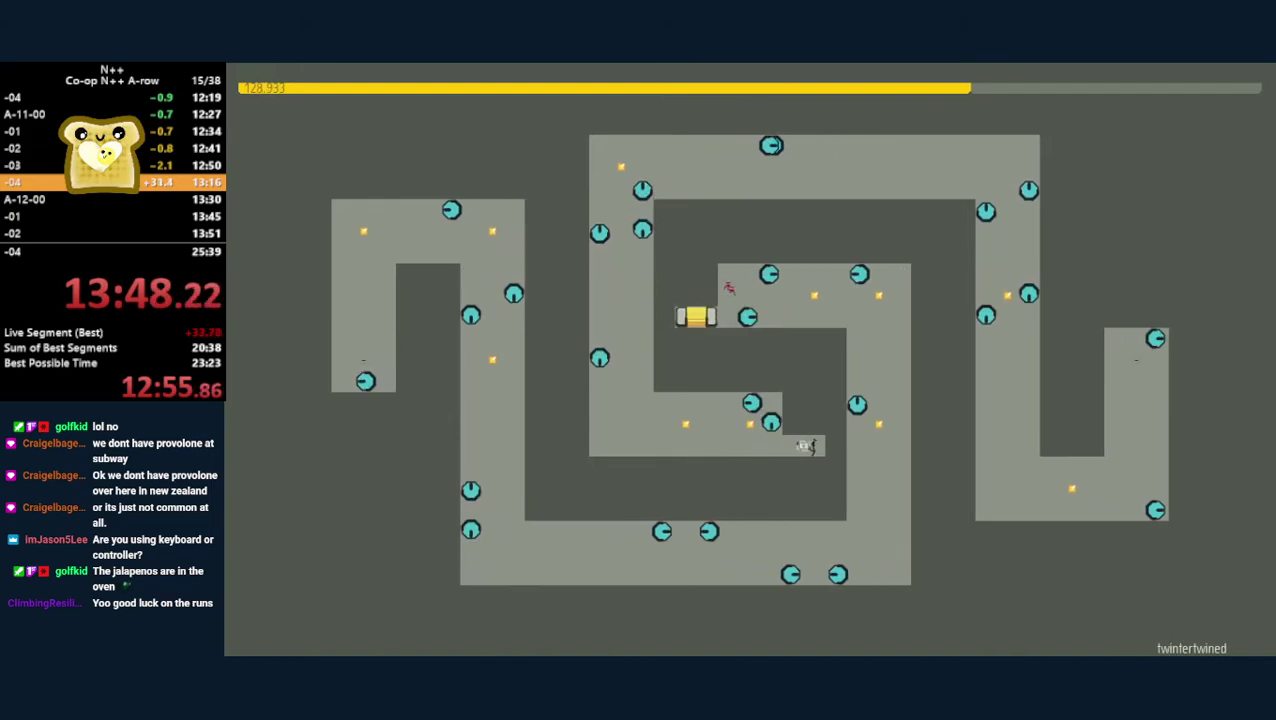
- Start A-12-00, chain through the next levels, and collect gold in 'infinite potential'
{"action": "key", "text": "z"}
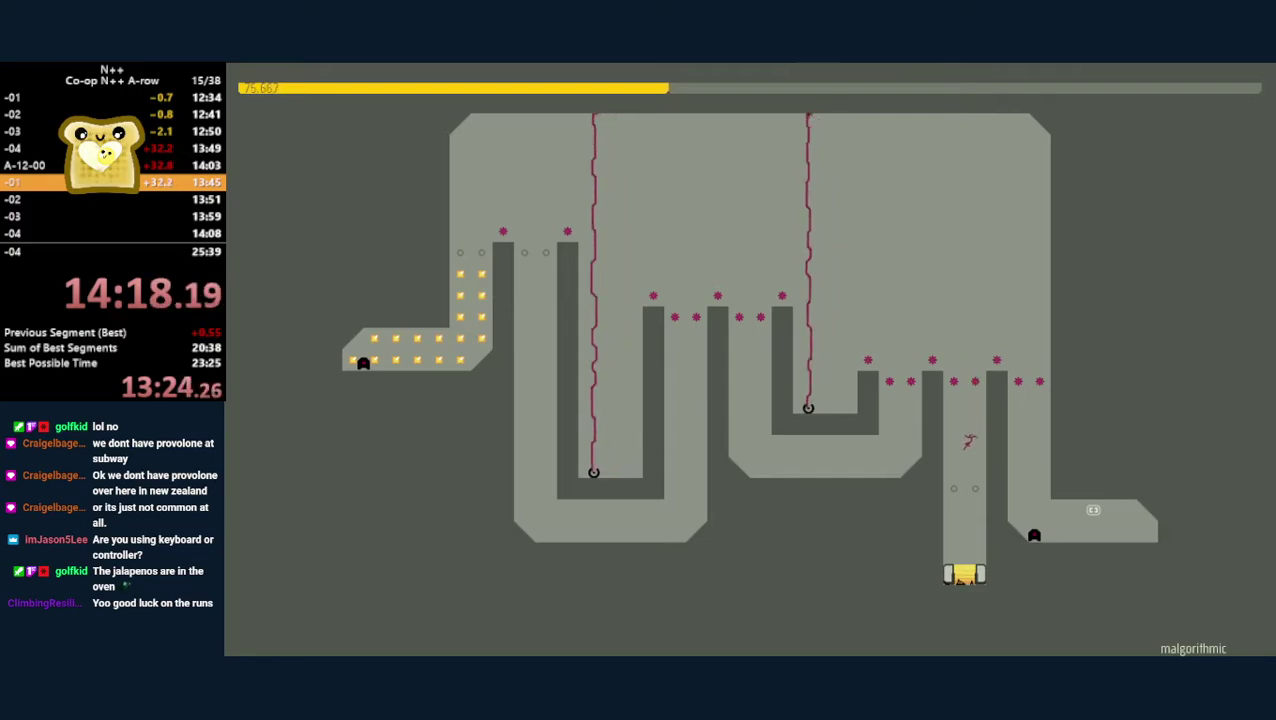
{"action": "key", "text": "space"}
{"action": "key", "text": "space"}
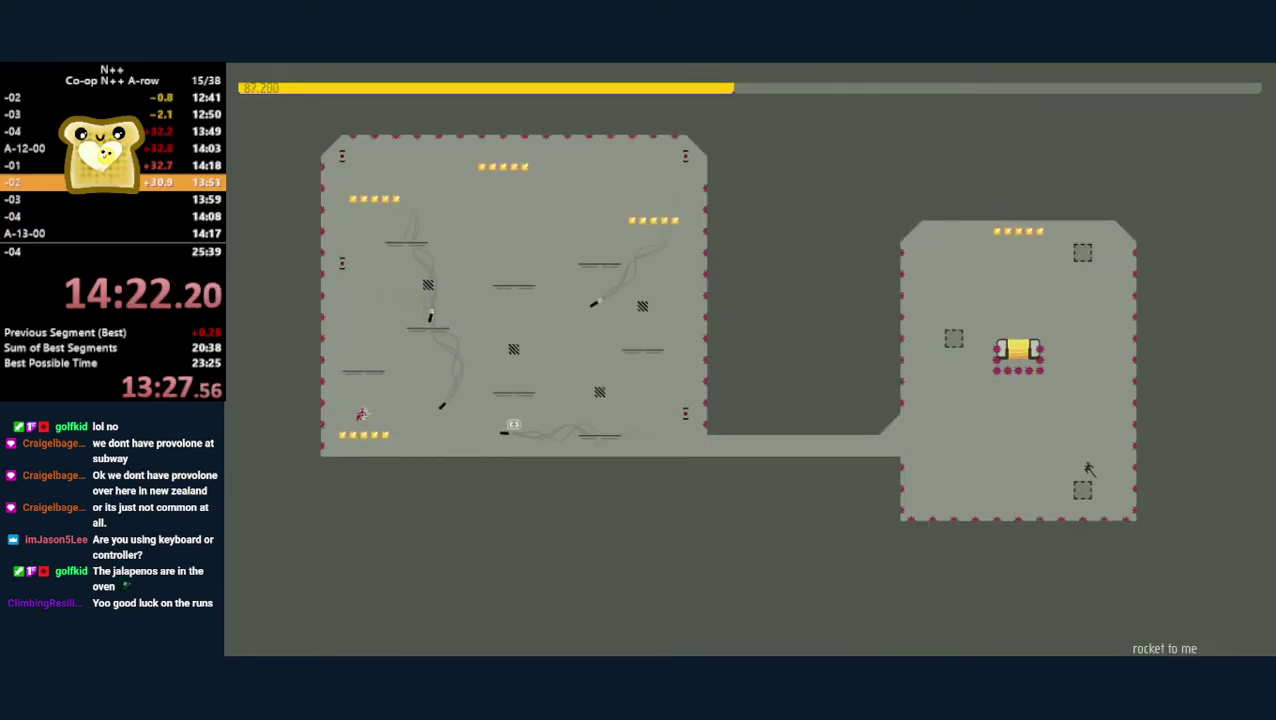
{"action": "key", "text": "space"}
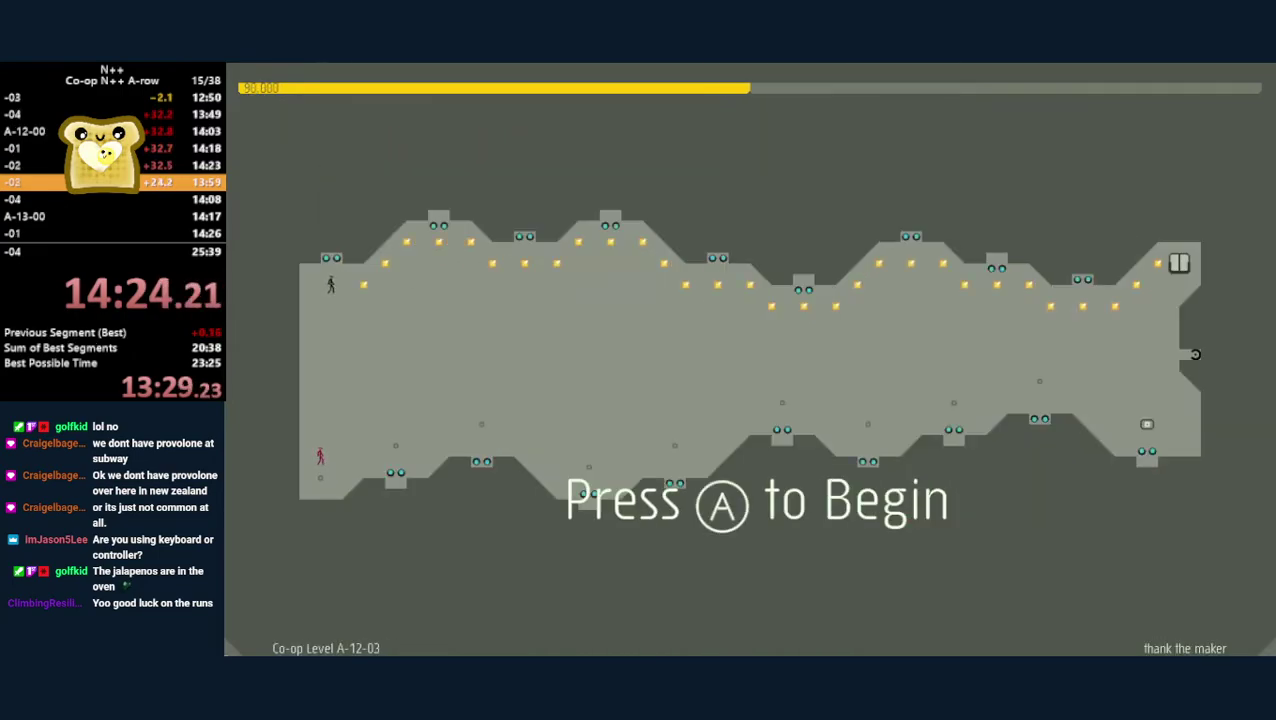
{"action": "key", "text": "space"}
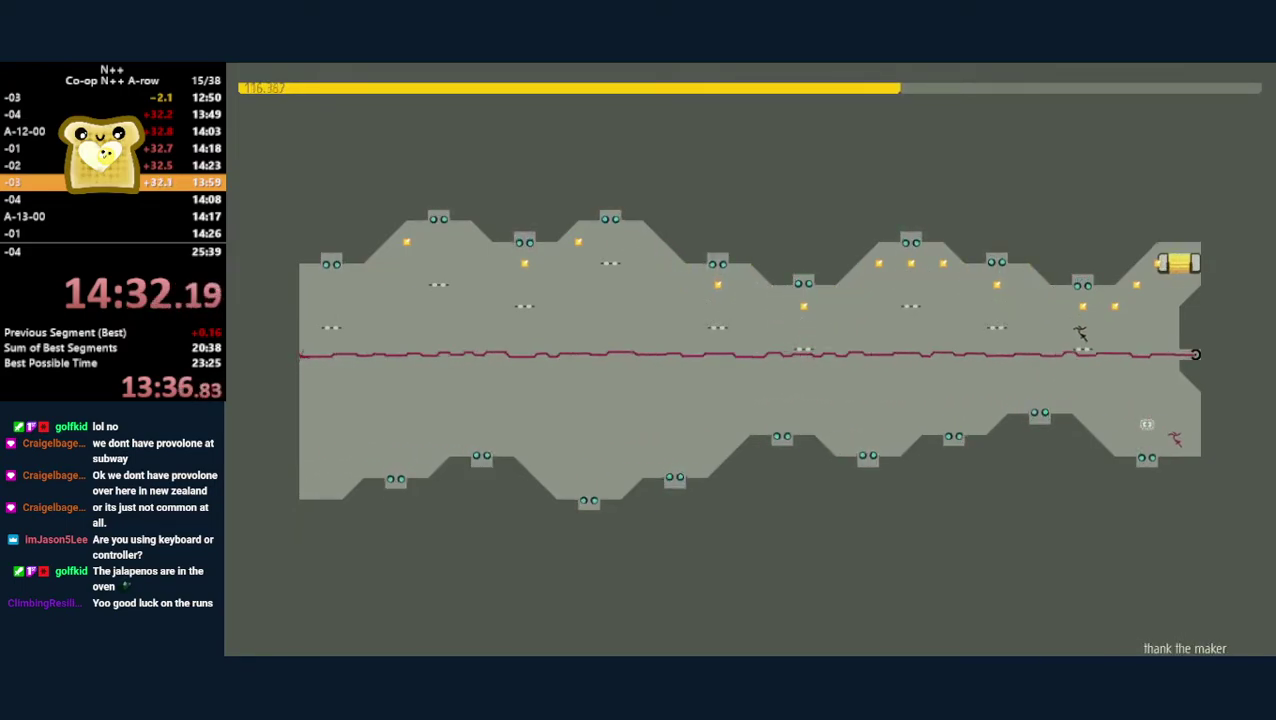
{"action": "key", "text": "Right"}
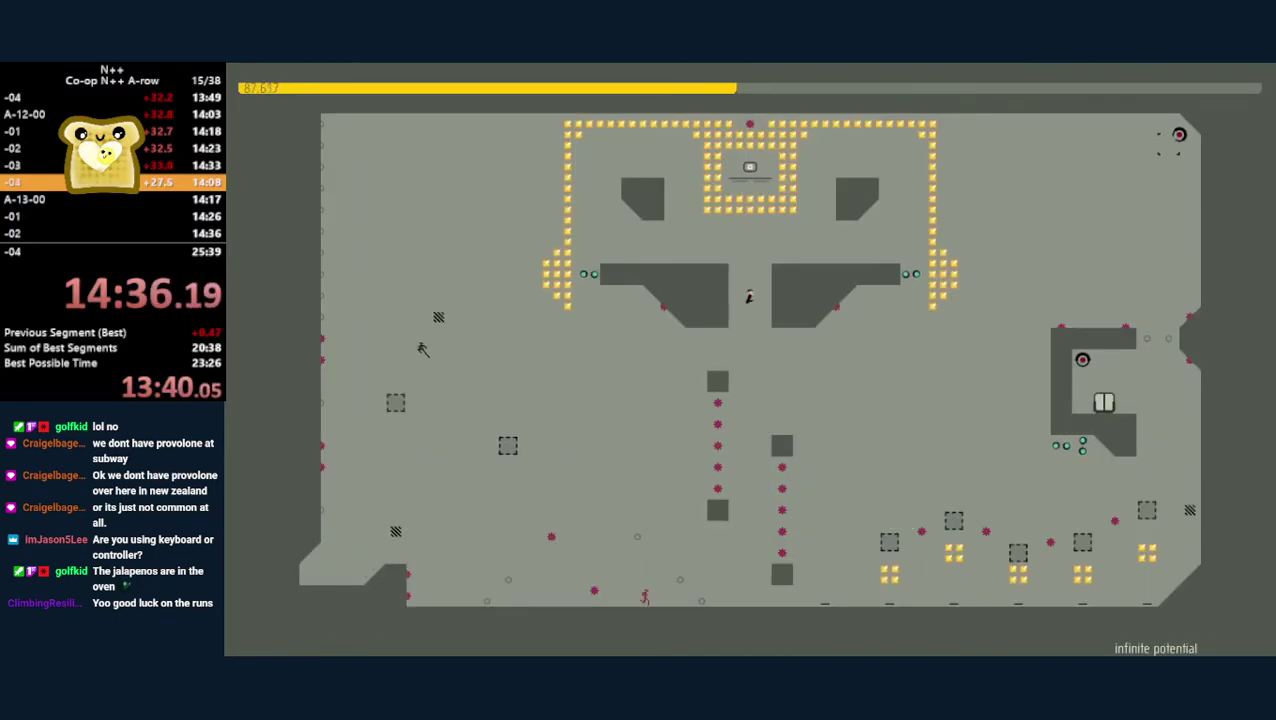
{"action": "key", "text": "Right"}
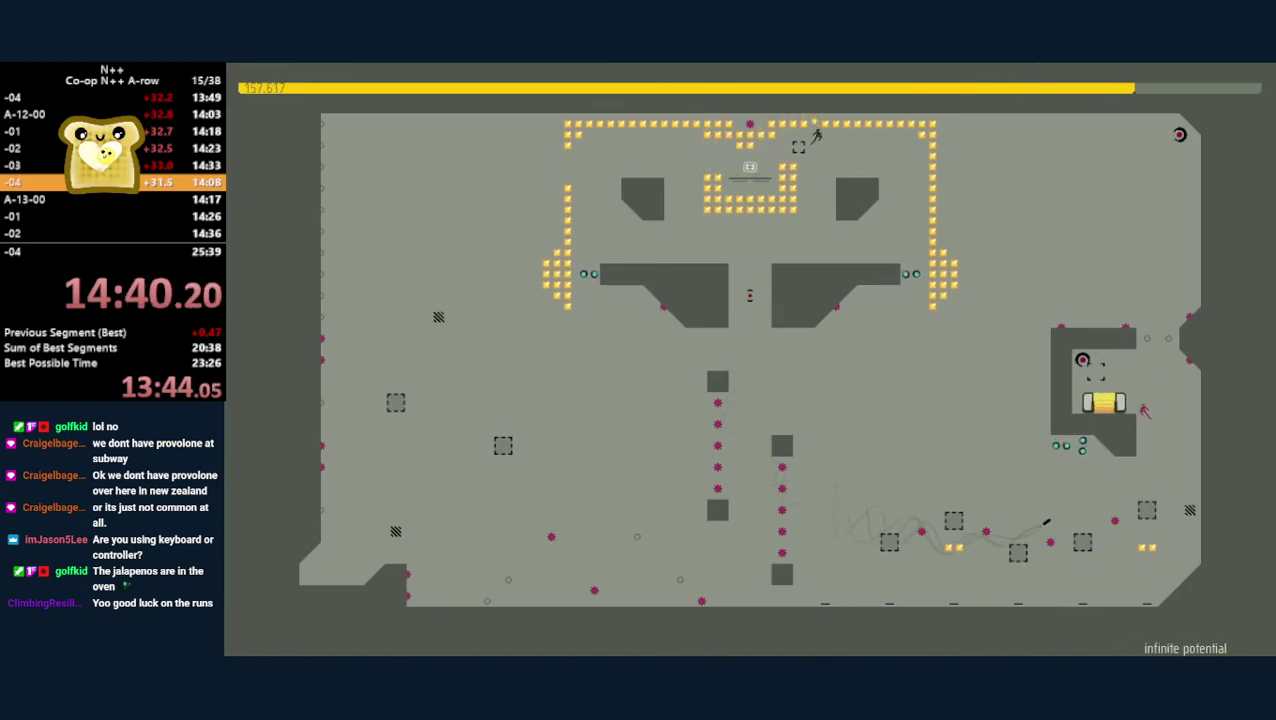
- Play 'refracted hallway', then continue past Success into 'colossal cave misadventure'
{"action": "key", "text": "Left"}
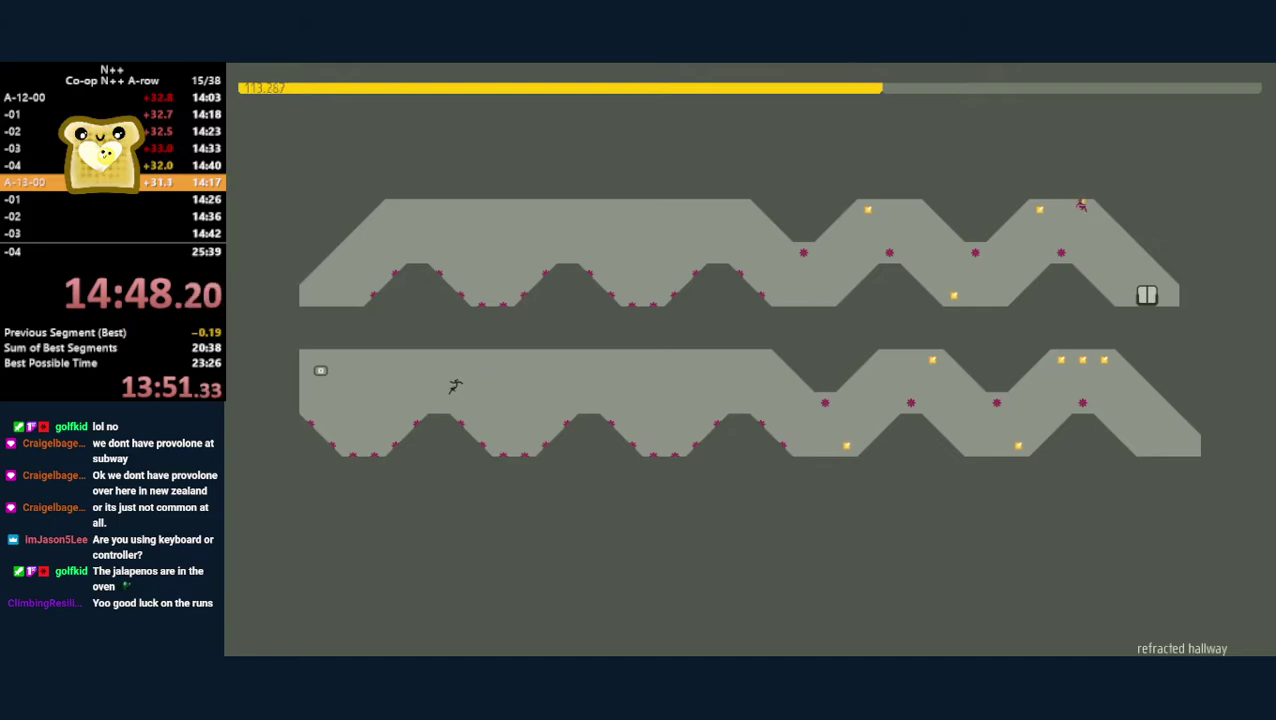
{"action": "key", "text": "Right"}
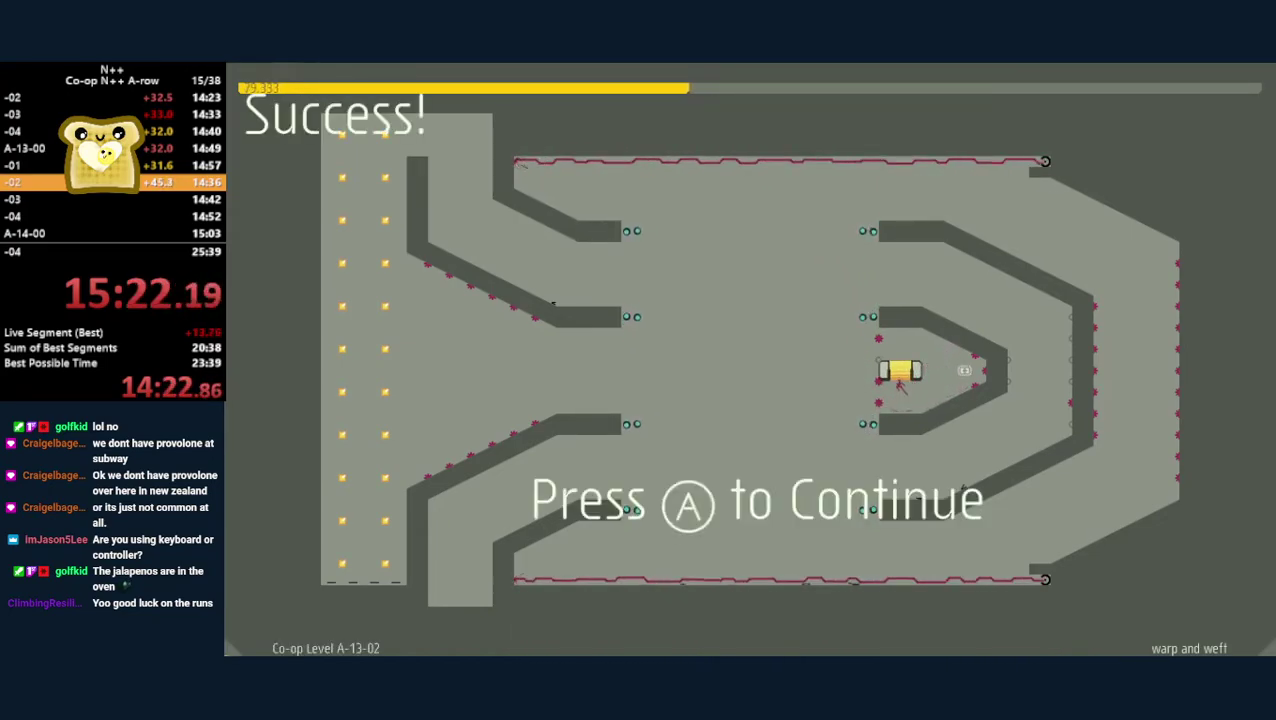
{"action": "key", "text": "space"}
{"action": "key", "text": "space"}
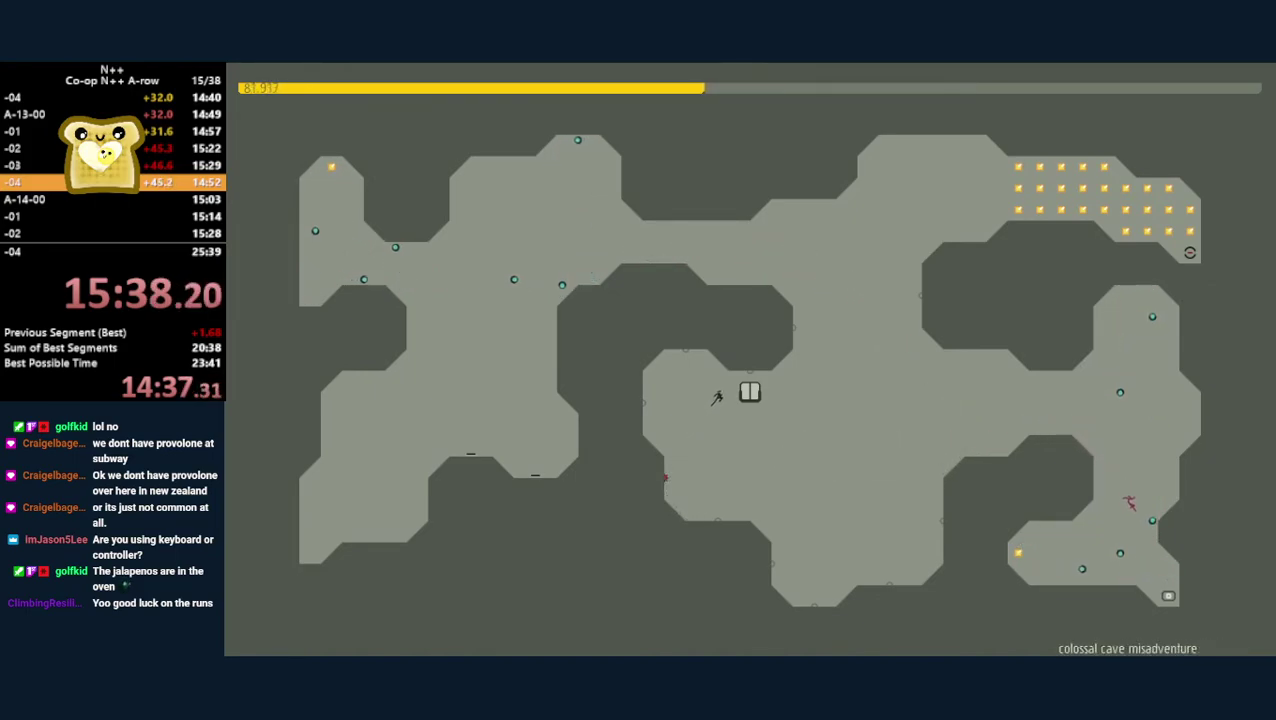
{"action": "key", "text": "space"}
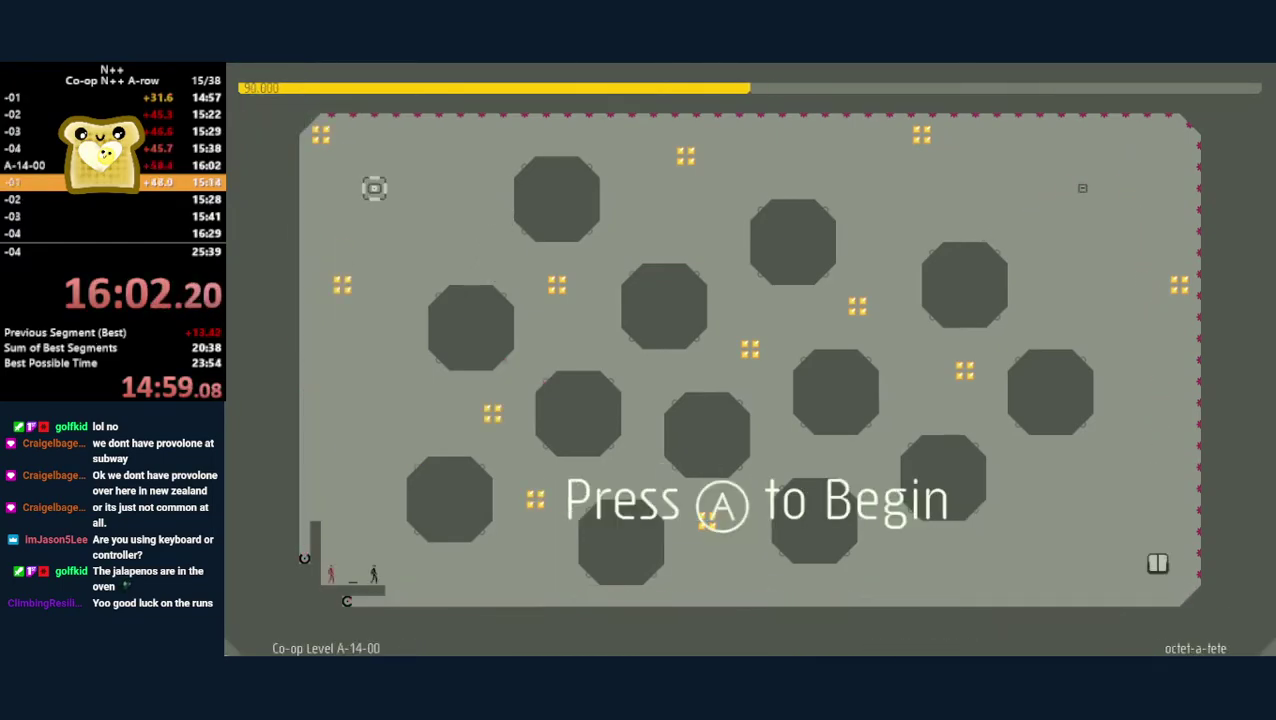
- Move from 'octet-a-tete' into 'two on two', retrying it after a death
{"action": "key", "text": "space"}
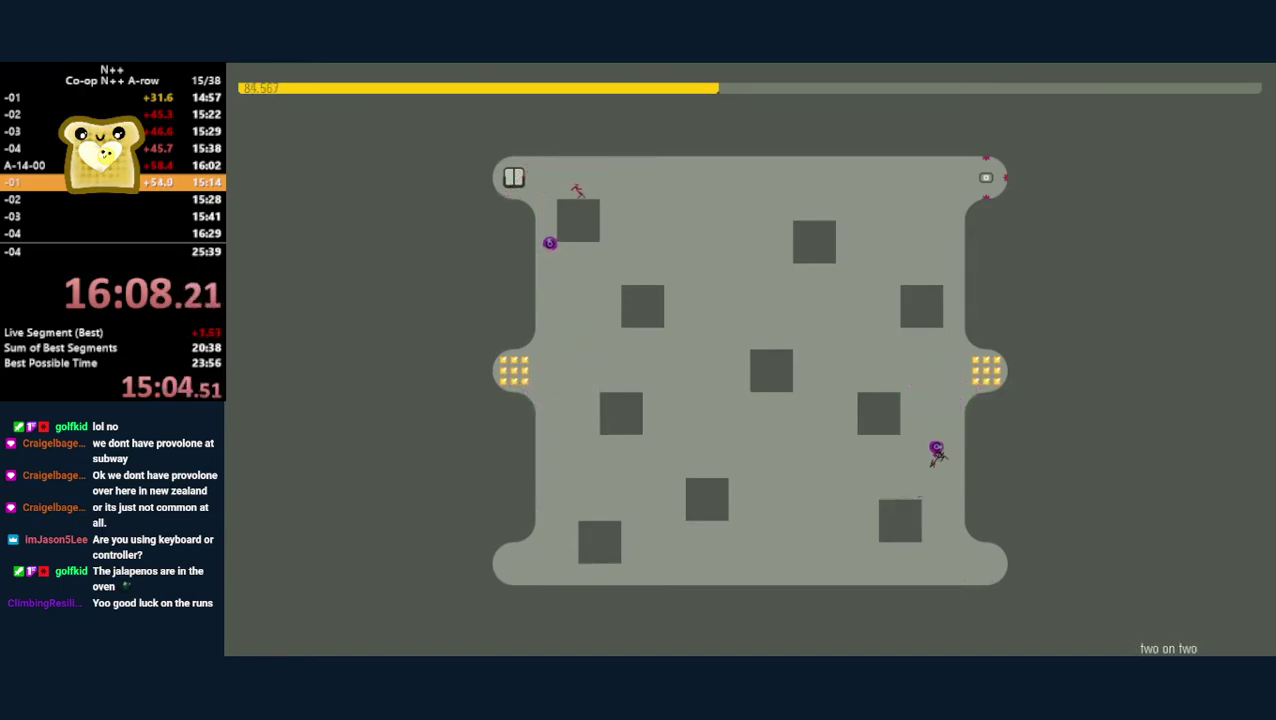
{"action": "key", "text": "space"}
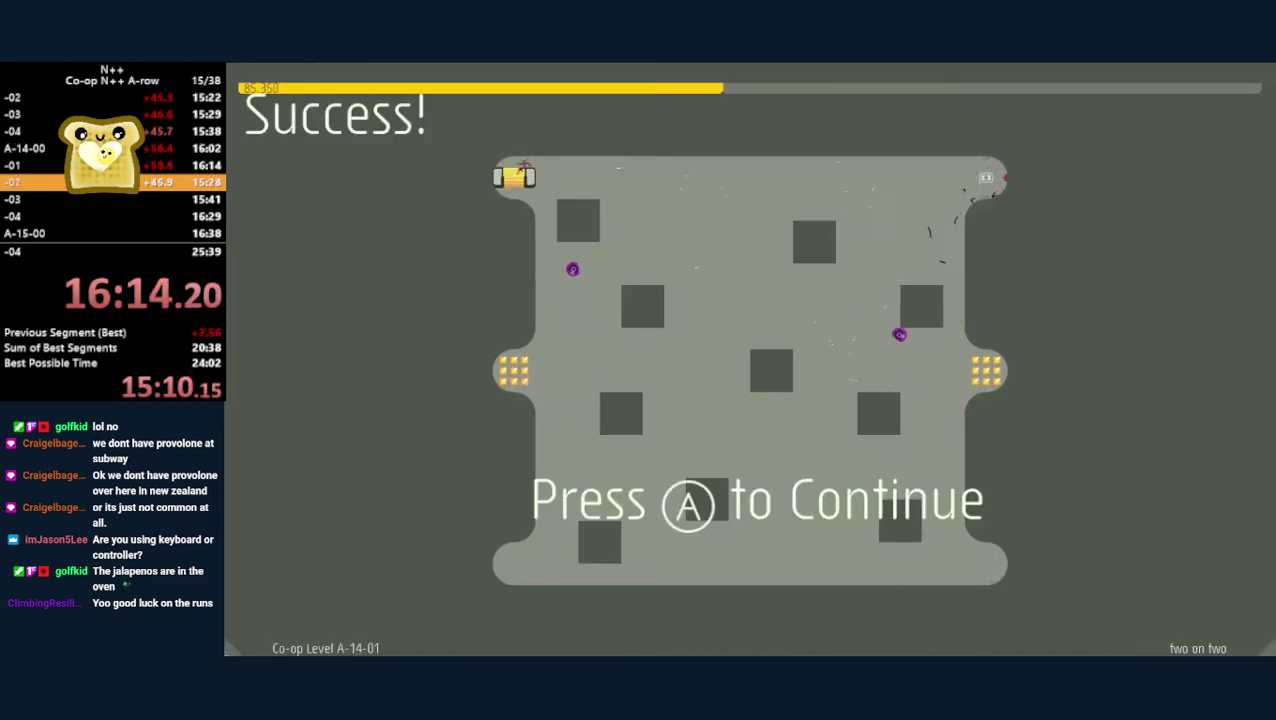
{"action": "key", "text": "space"}
{"action": "key", "text": "space"}
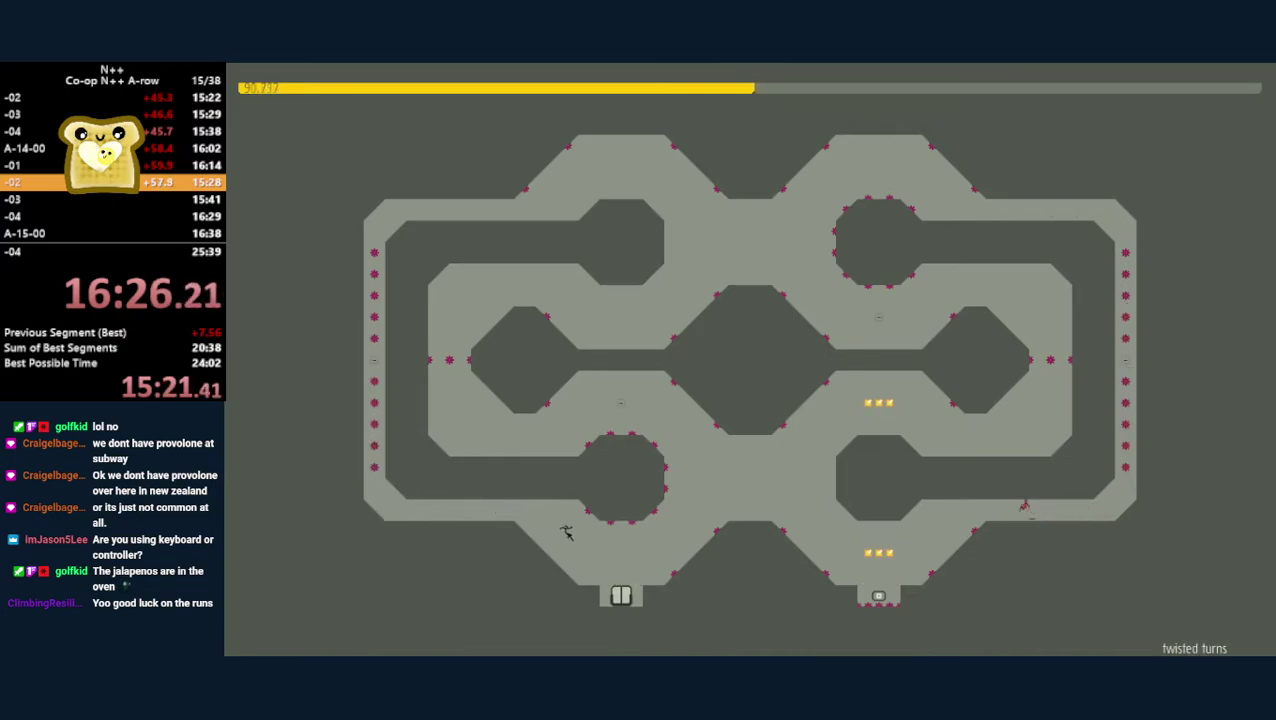
- Run the ninja left past the lasers in 'swithering heights', restarting after it explodes
{"action": "key", "text": "space"}
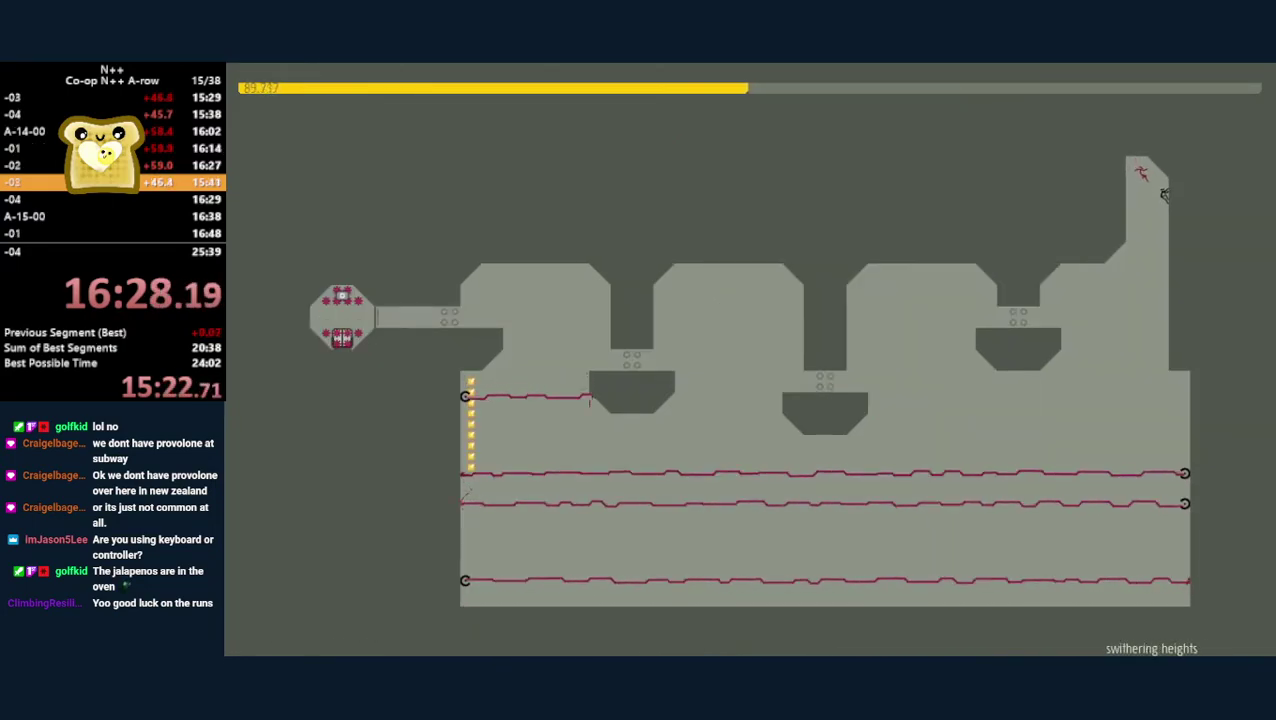
{"action": "key", "text": "Left"}
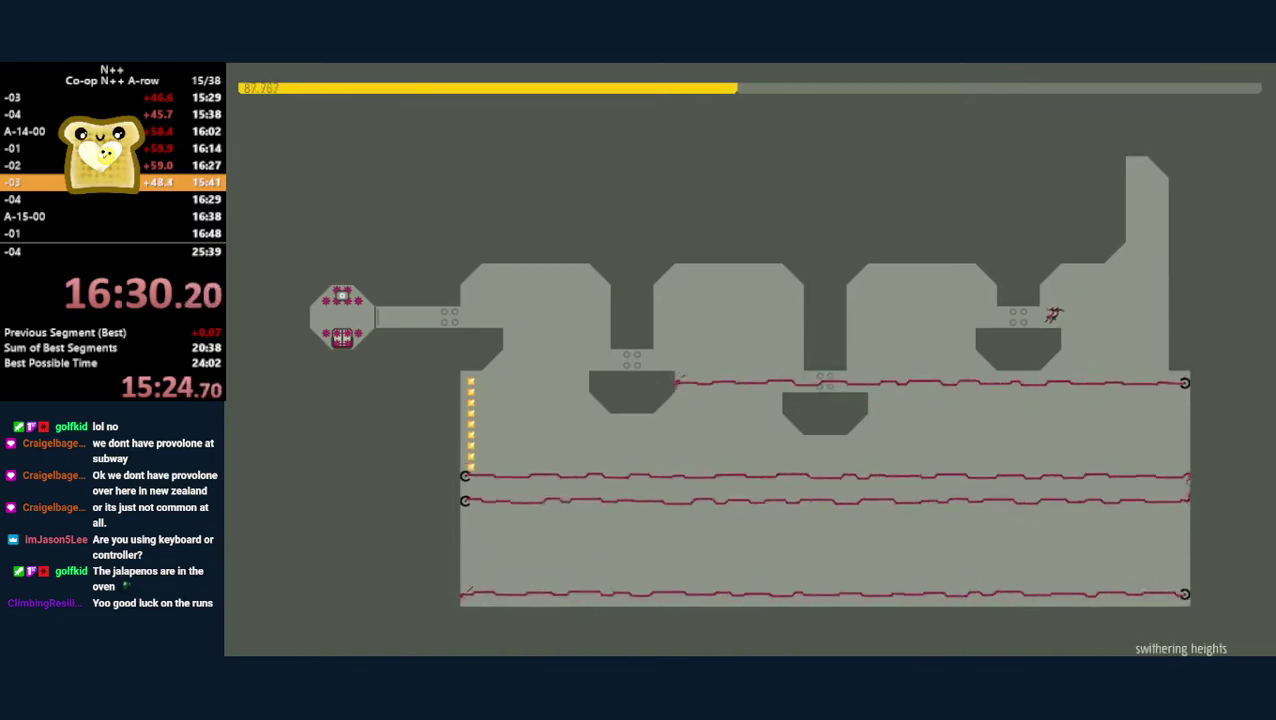
{"action": "key", "text": "Left"}
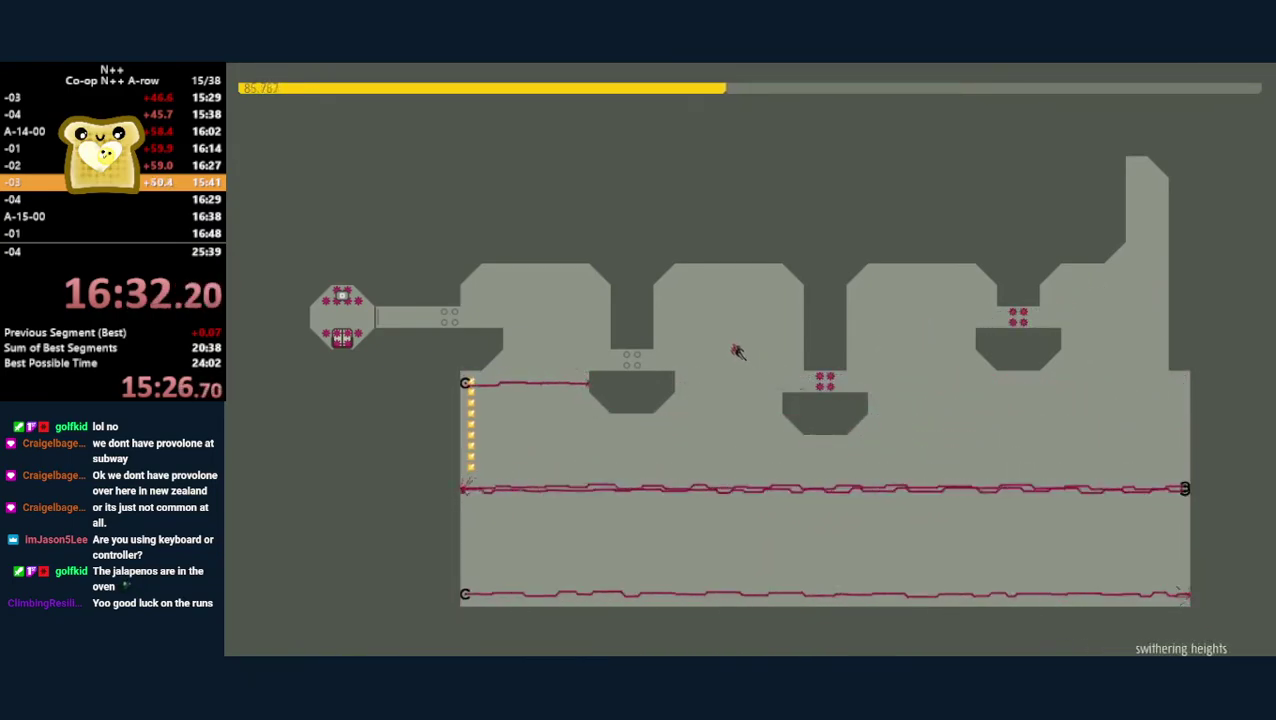
{"action": "key", "text": "Left"}
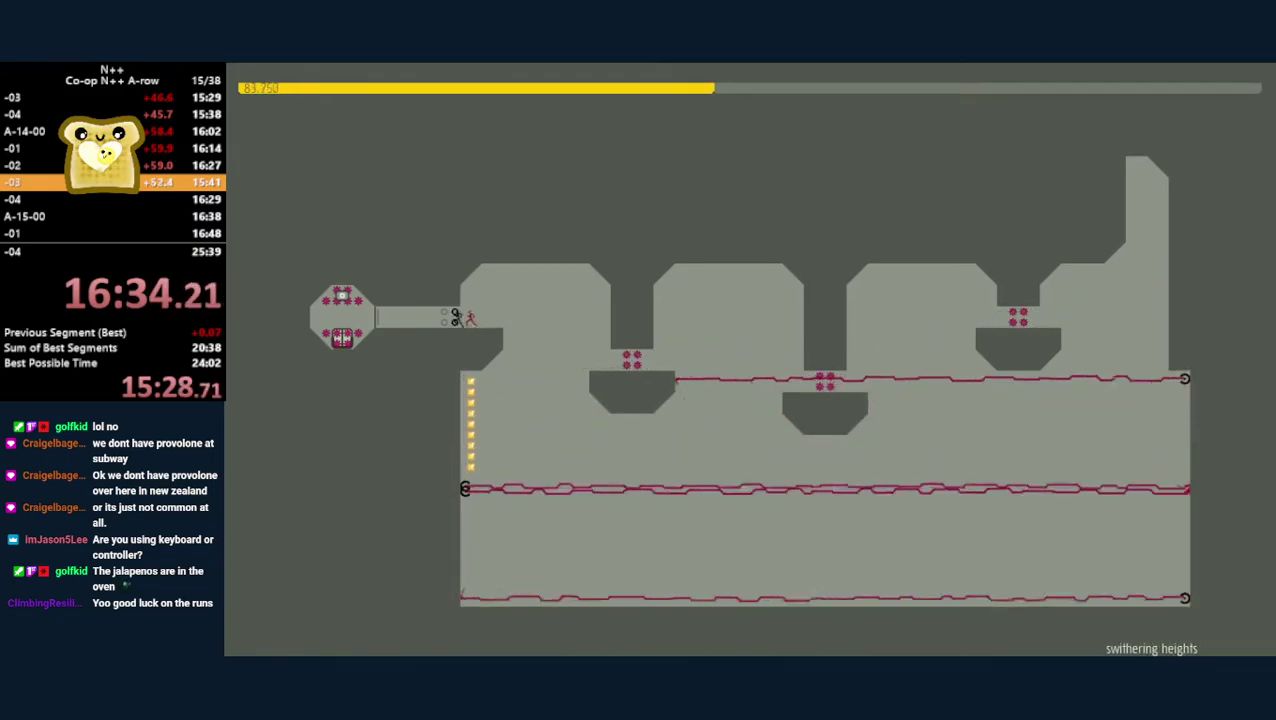
{"action": "key", "text": "space"}
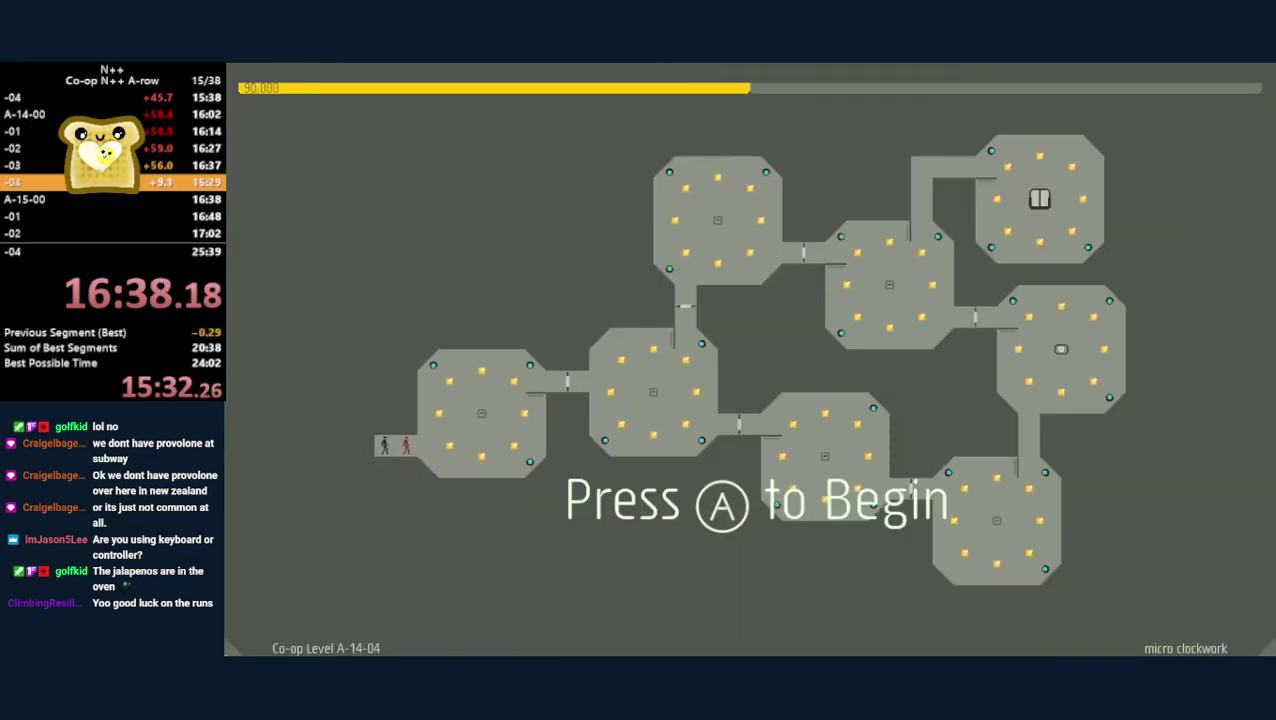
- Start 'micro clockwork' and guide the ninjas through the middle and top-left rooms
{"action": "key", "text": "space"}
{"action": "key", "text": "space"}
{"action": "key", "text": "Right"}
{"action": "key", "text": "Right"}
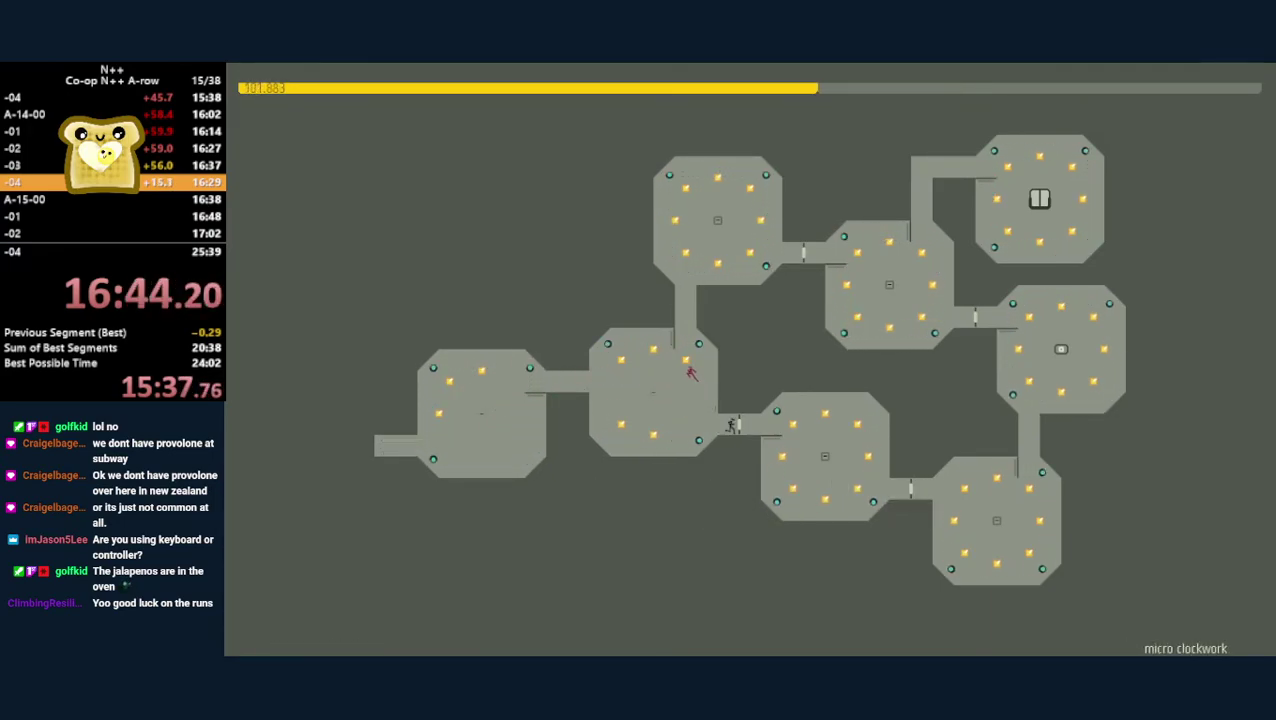
{"action": "key", "text": "space"}
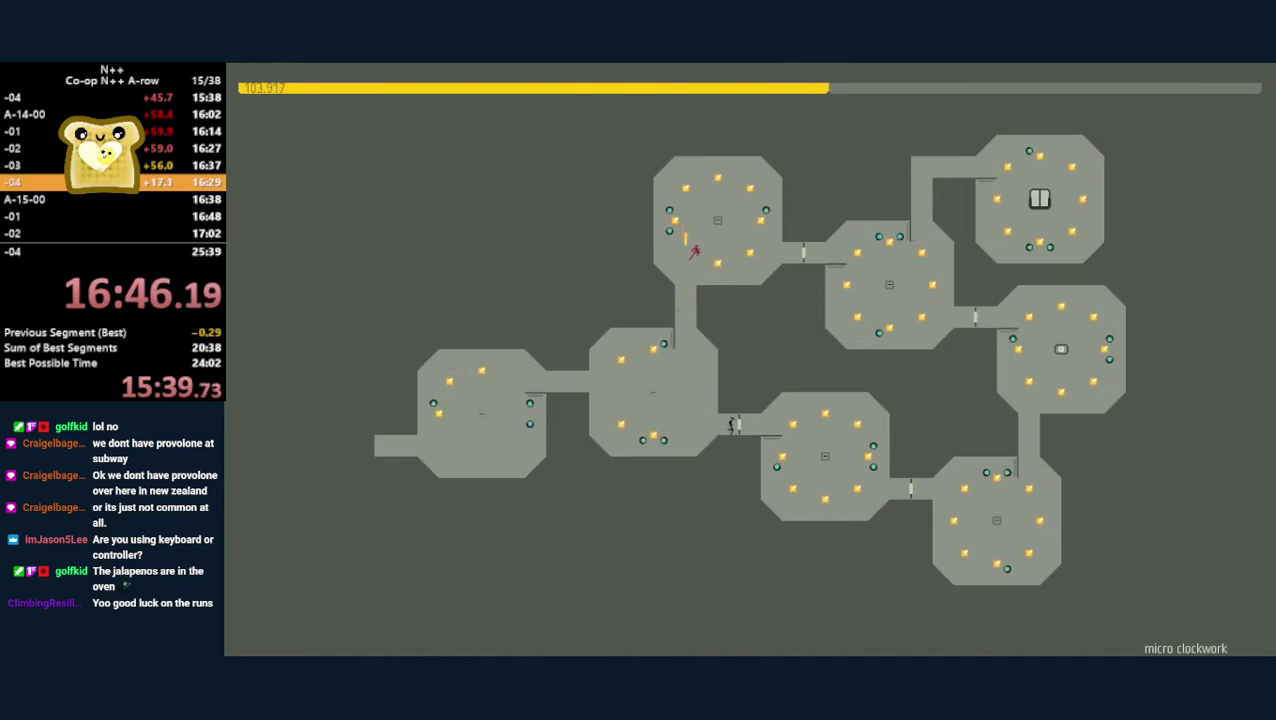
{"action": "key", "text": "Right"}
{"action": "key", "text": "Right"}
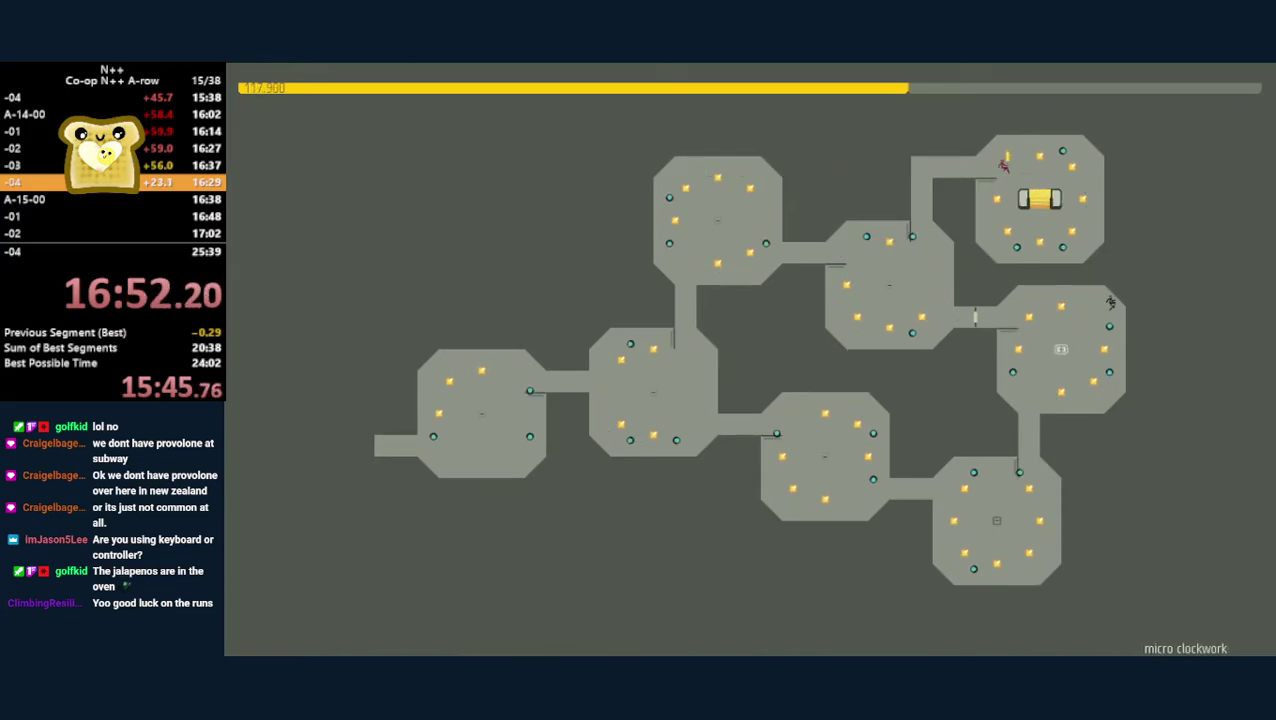
- Clear A-15-00, jumping the black ninja across to collect the gold
{"action": "key", "text": "z"}
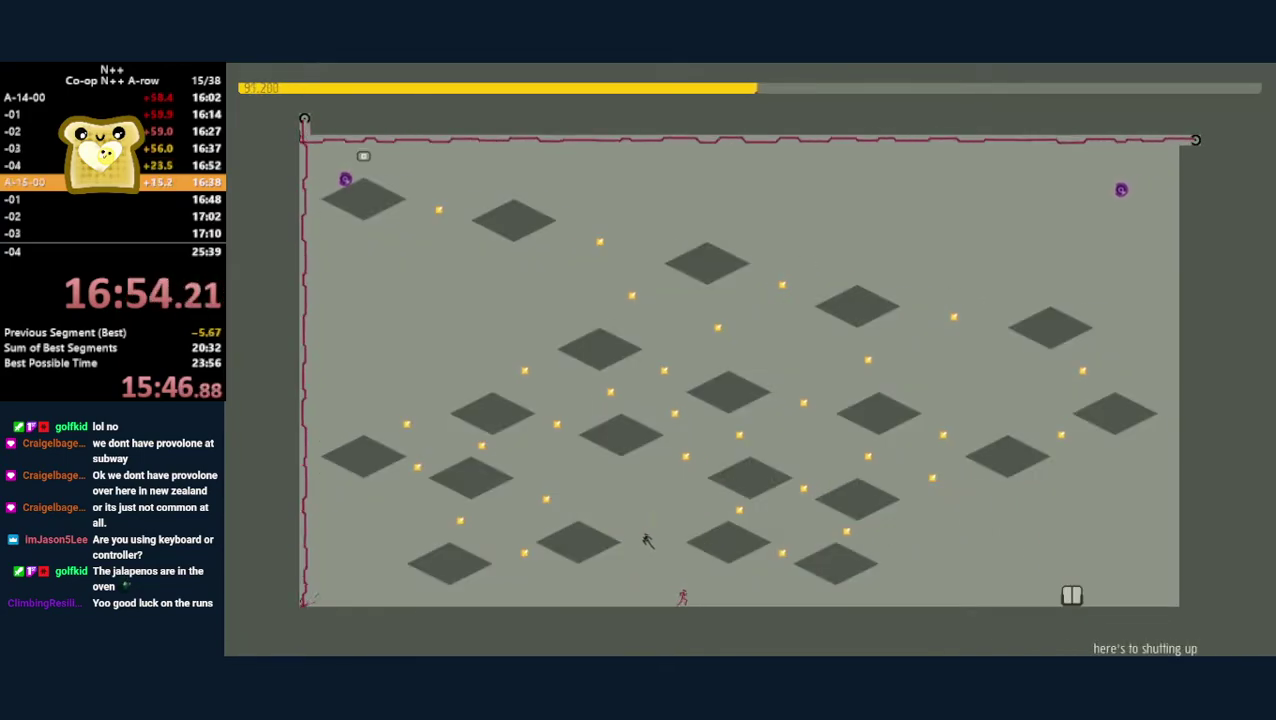
{"action": "key", "text": "z"}
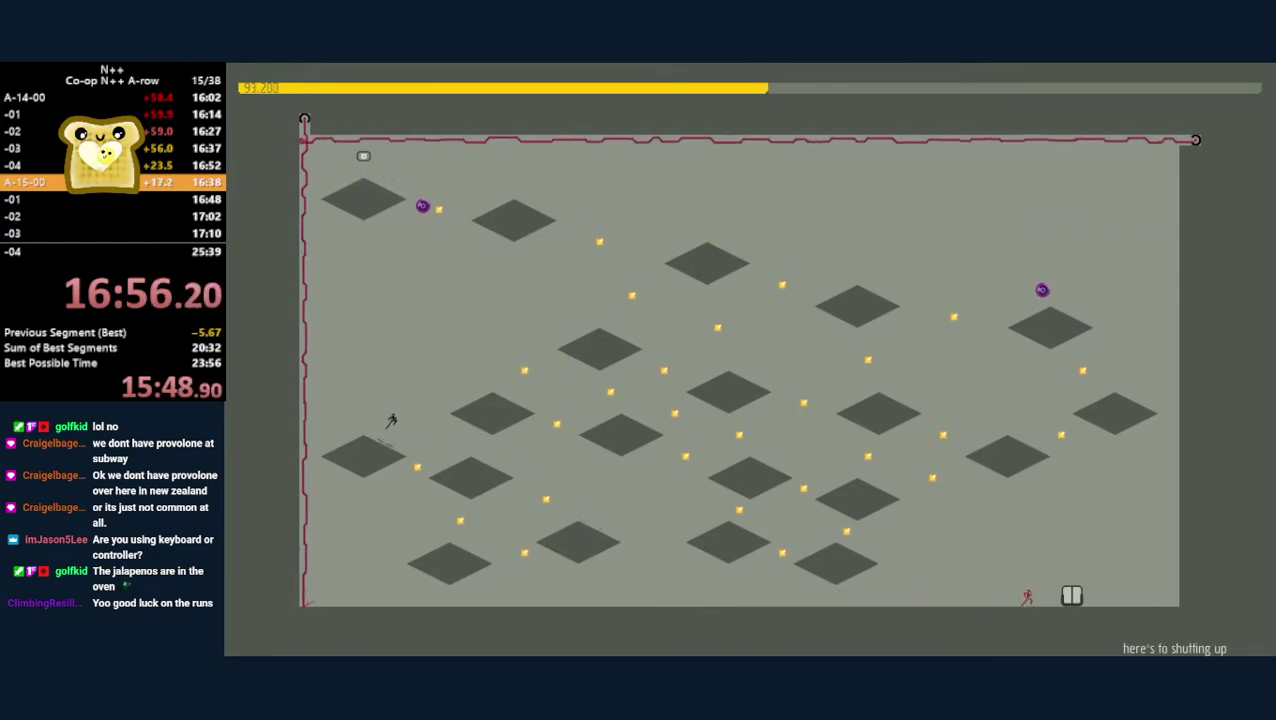
{"action": "key", "text": "z"}
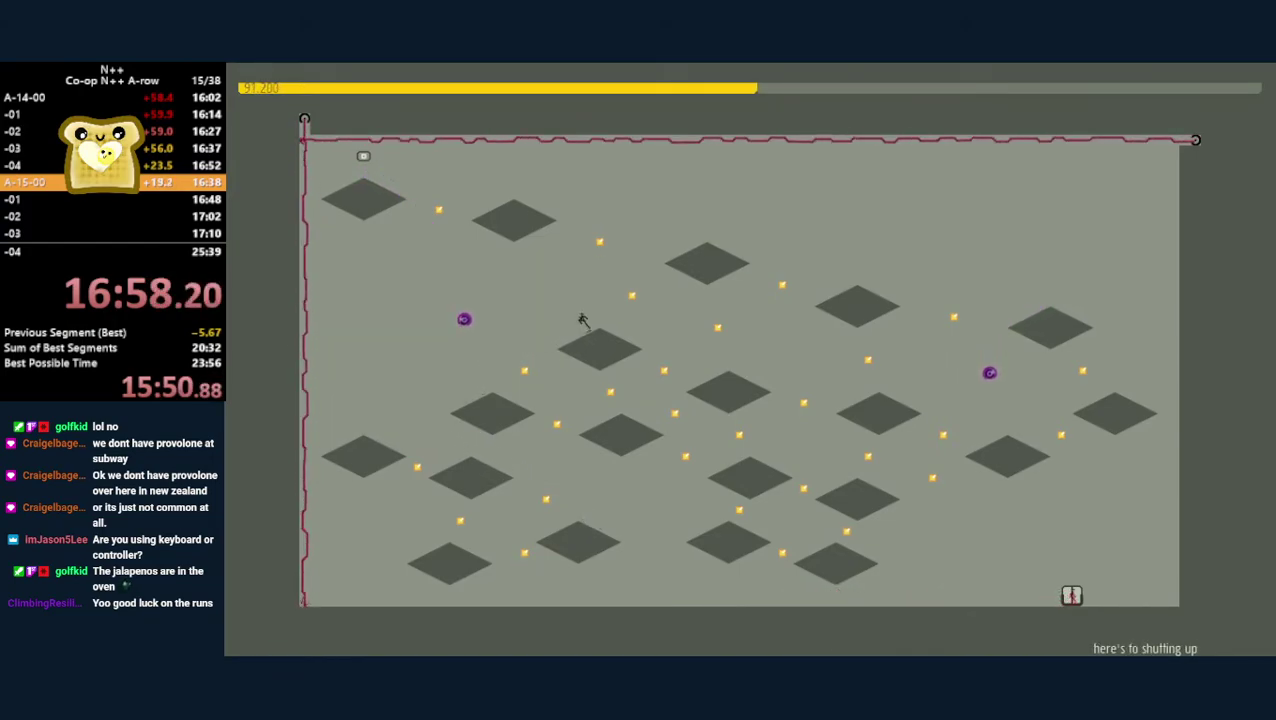
{"action": "key", "text": "z"}
{"action": "key", "text": "z"}
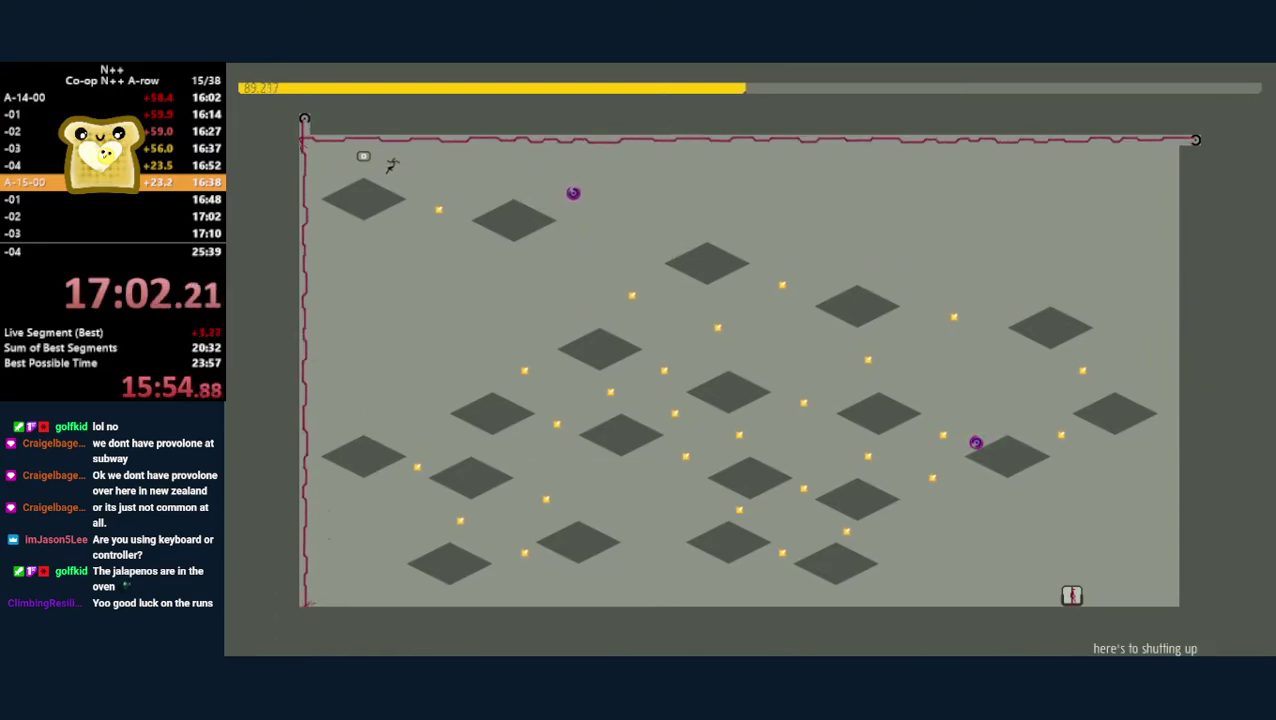
{"action": "key", "text": "z"}
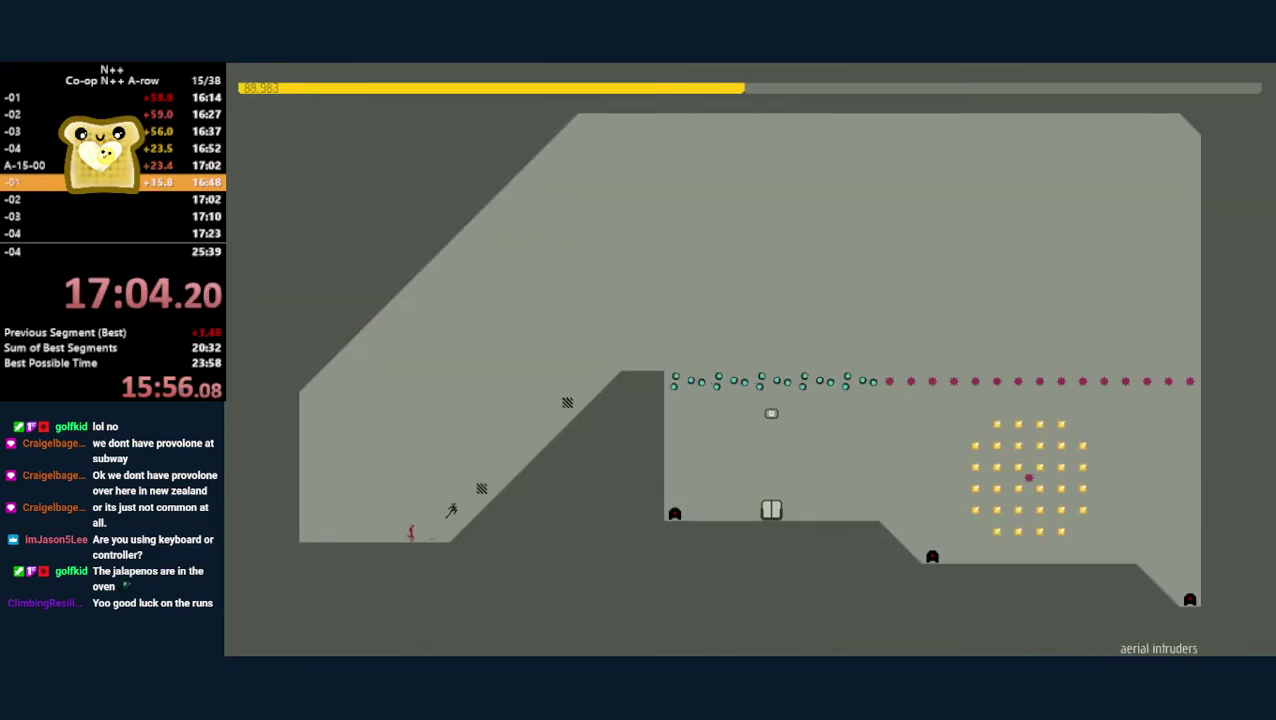
- Launch the red ninja over the mines in 'aerial intruders' to the exit
{"action": "key", "text": "z"}
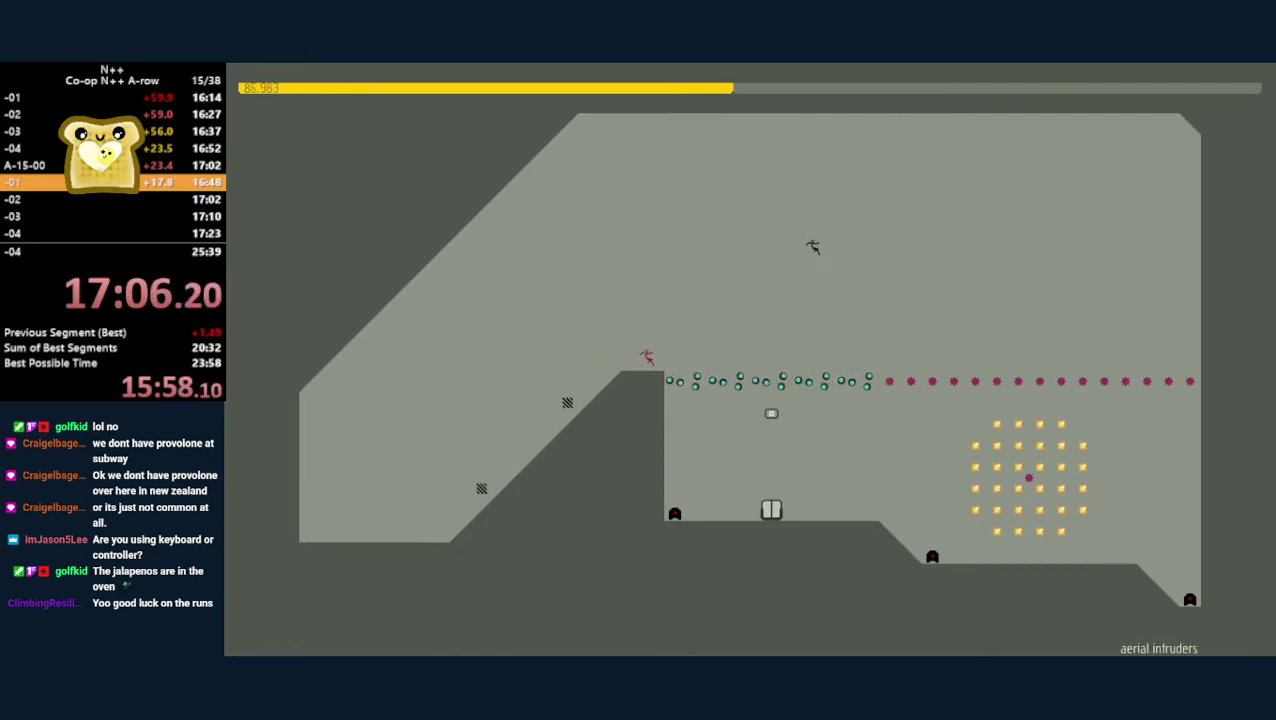
{"action": "key", "text": "z"}
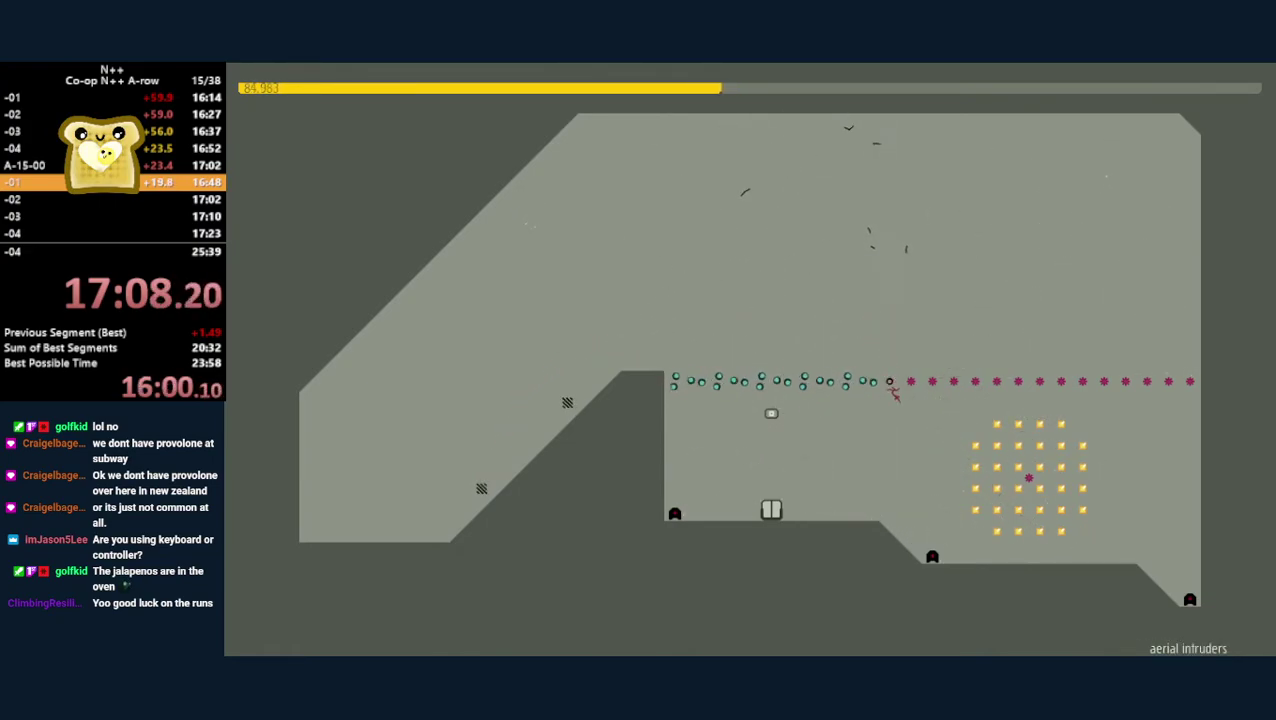
{"action": "key", "text": "Left"}
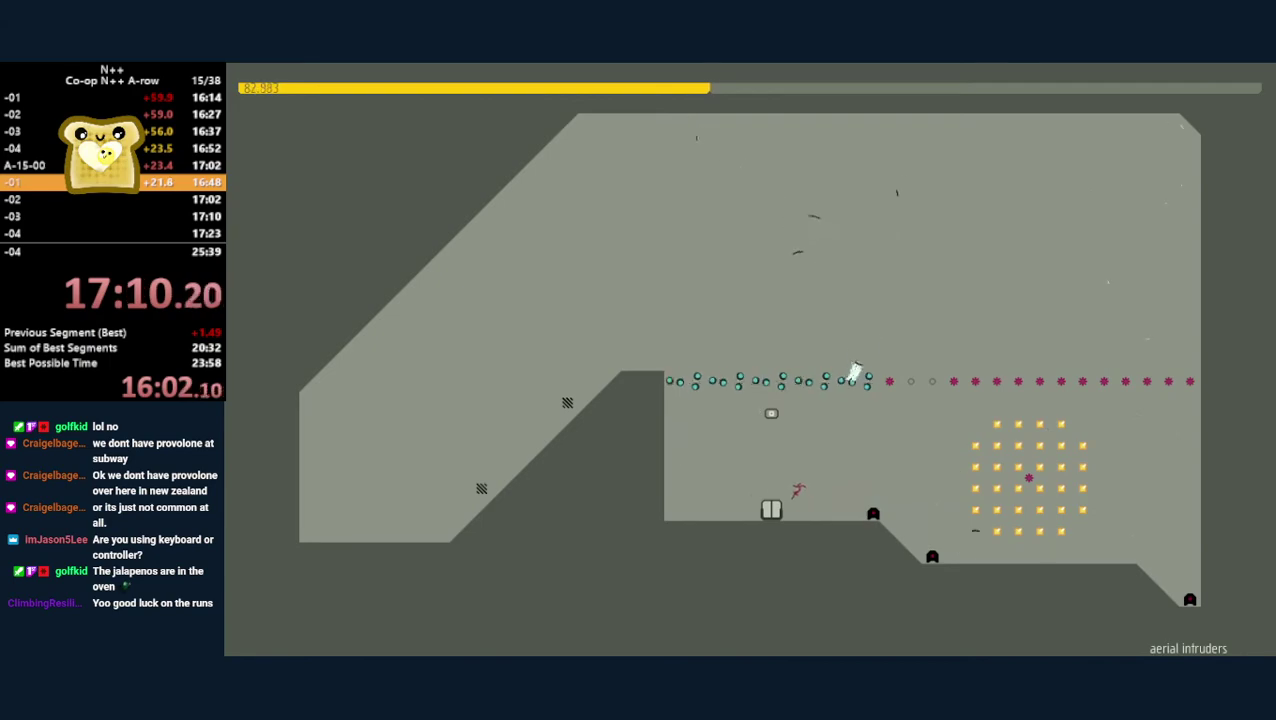
{"action": "key", "text": "z"}
{"action": "key", "text": "Right"}
{"action": "key", "text": "z"}
{"action": "key", "text": "z"}
{"action": "key", "text": "z"}
{"action": "key", "text": "z"}
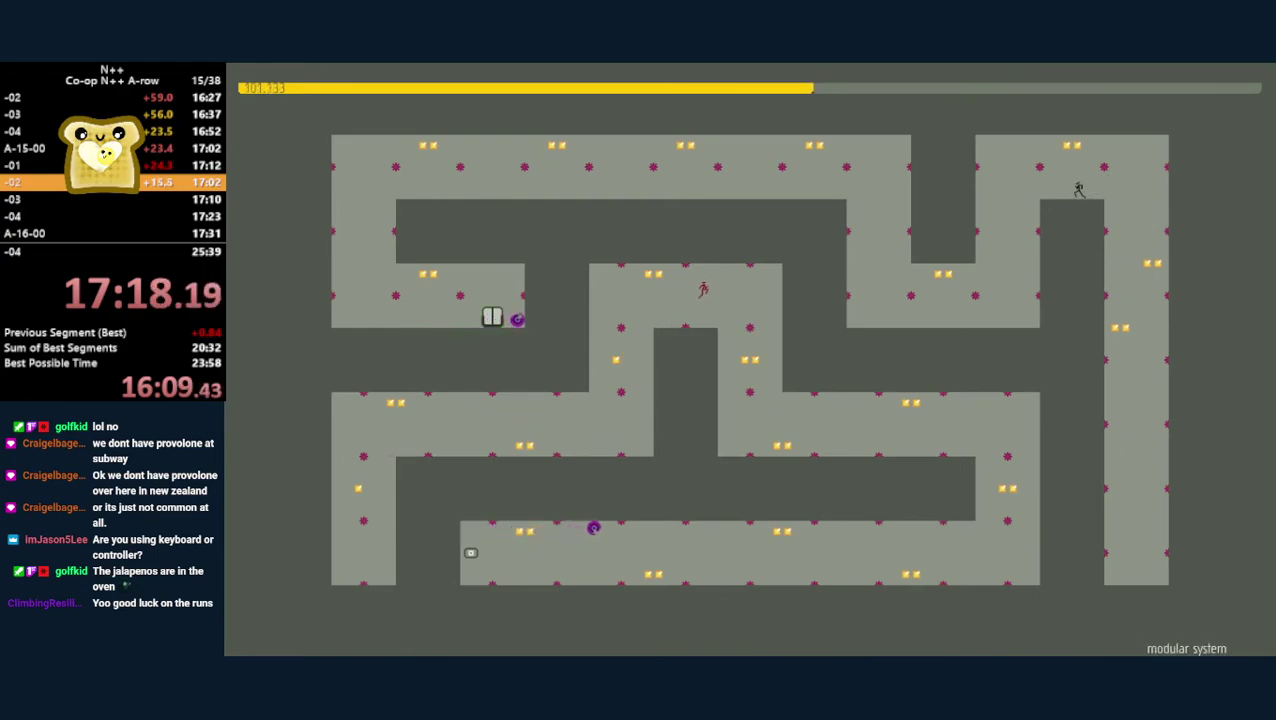
- Run both ninjas along the modular system corridors, clear 'puzzled', and begin 'slip slidin' away'
{"action": "key", "text": "Left"}
{"action": "key", "text": "z"}
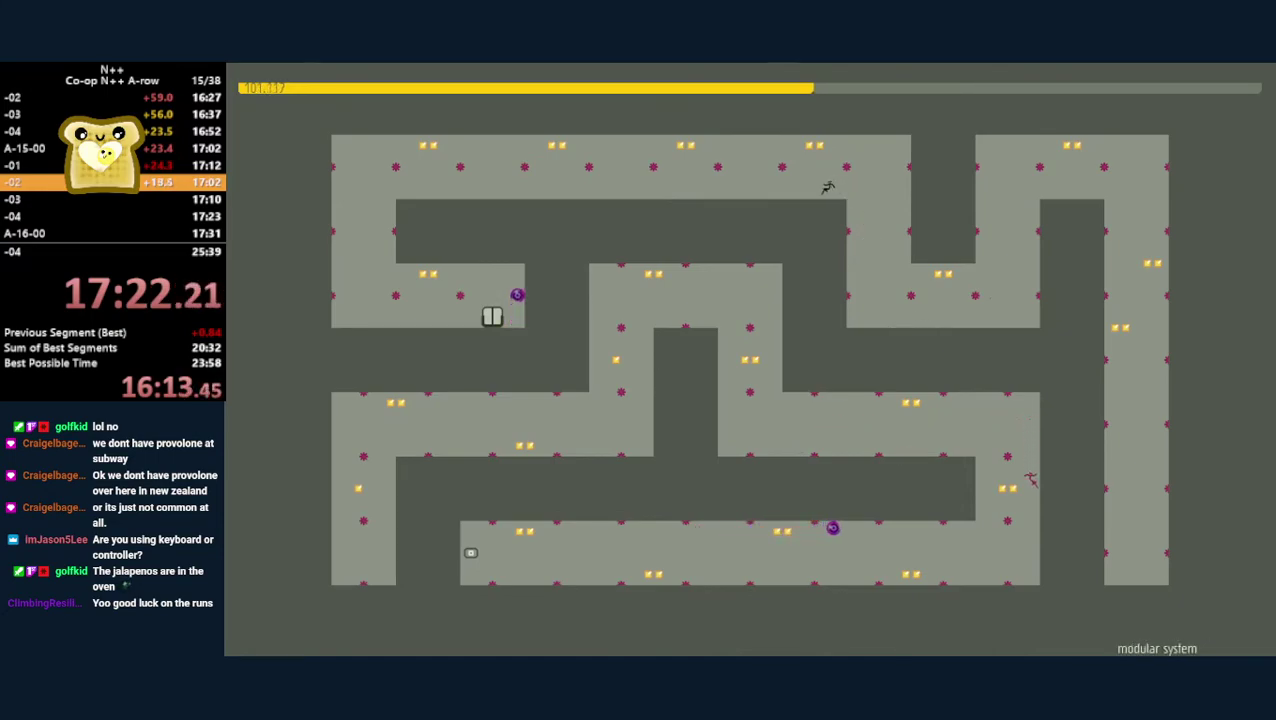
{"action": "key", "text": "Left"}
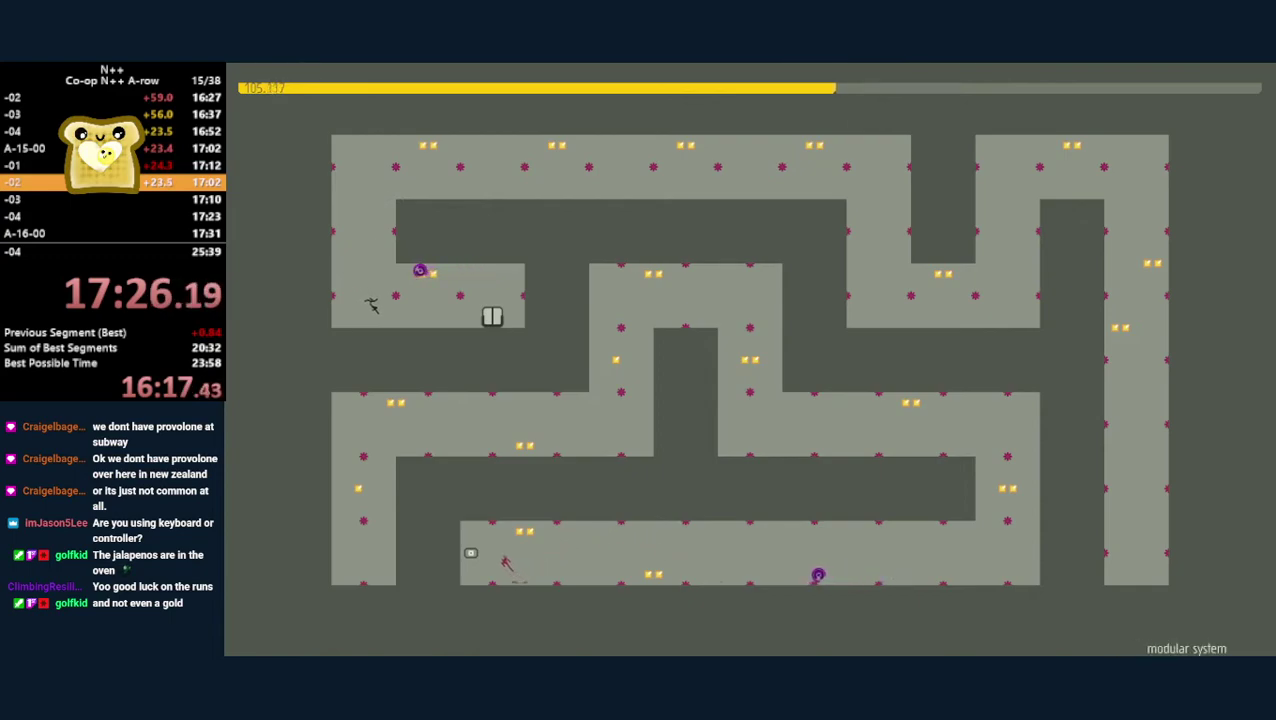
{"action": "key", "text": "Right"}
{"action": "key", "text": "z"}
{"action": "key", "text": "z"}
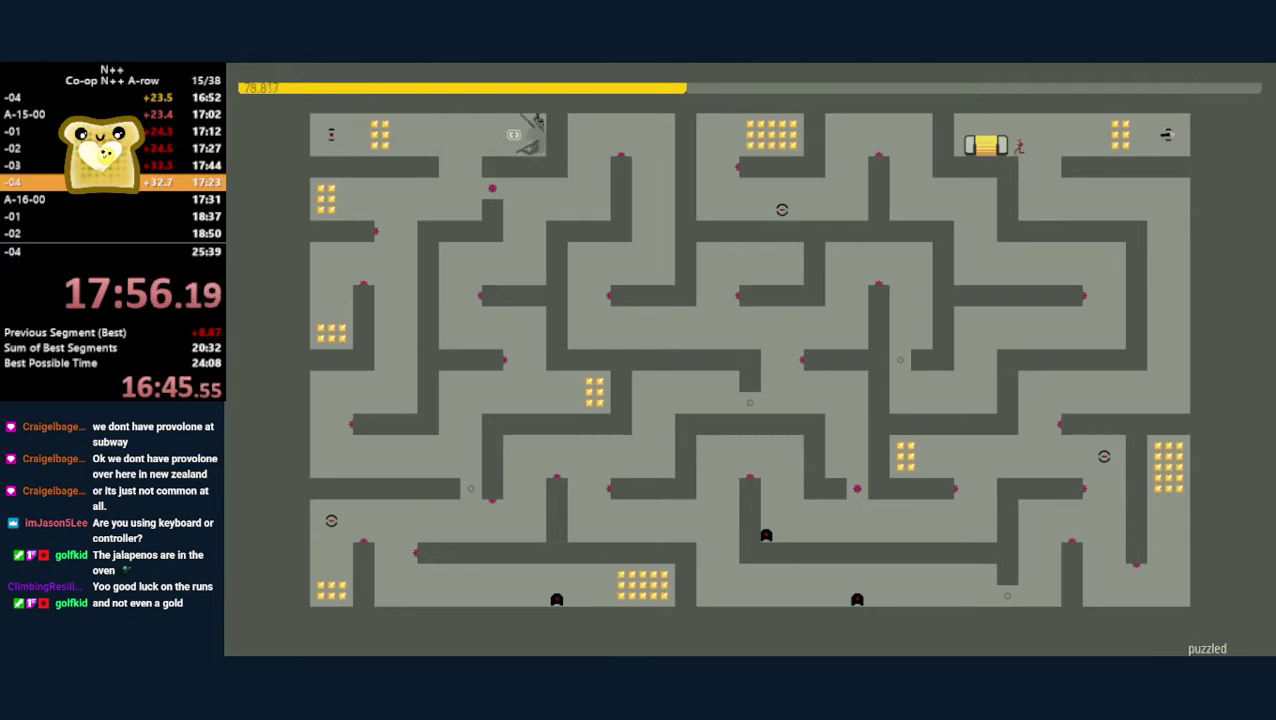
{"action": "key", "text": "space"}
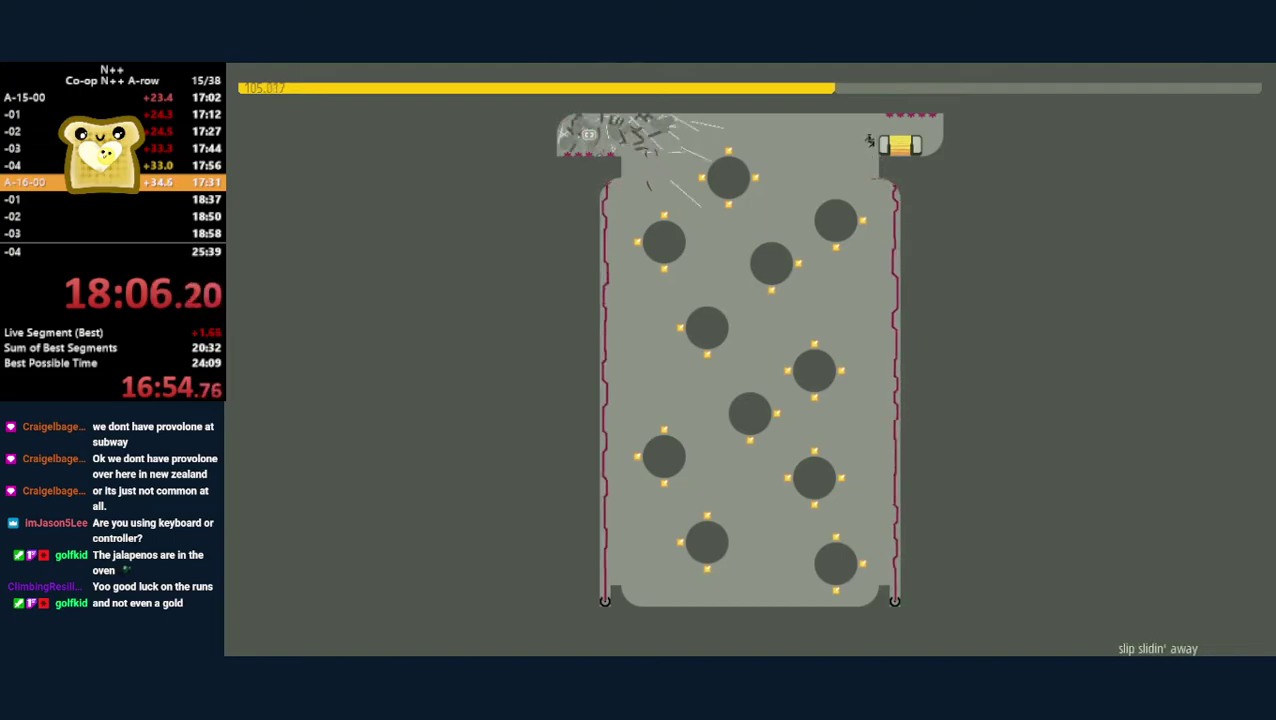
- Start 'longee' and run both ninjas left and up into the maze
{"action": "key", "text": "Left"}
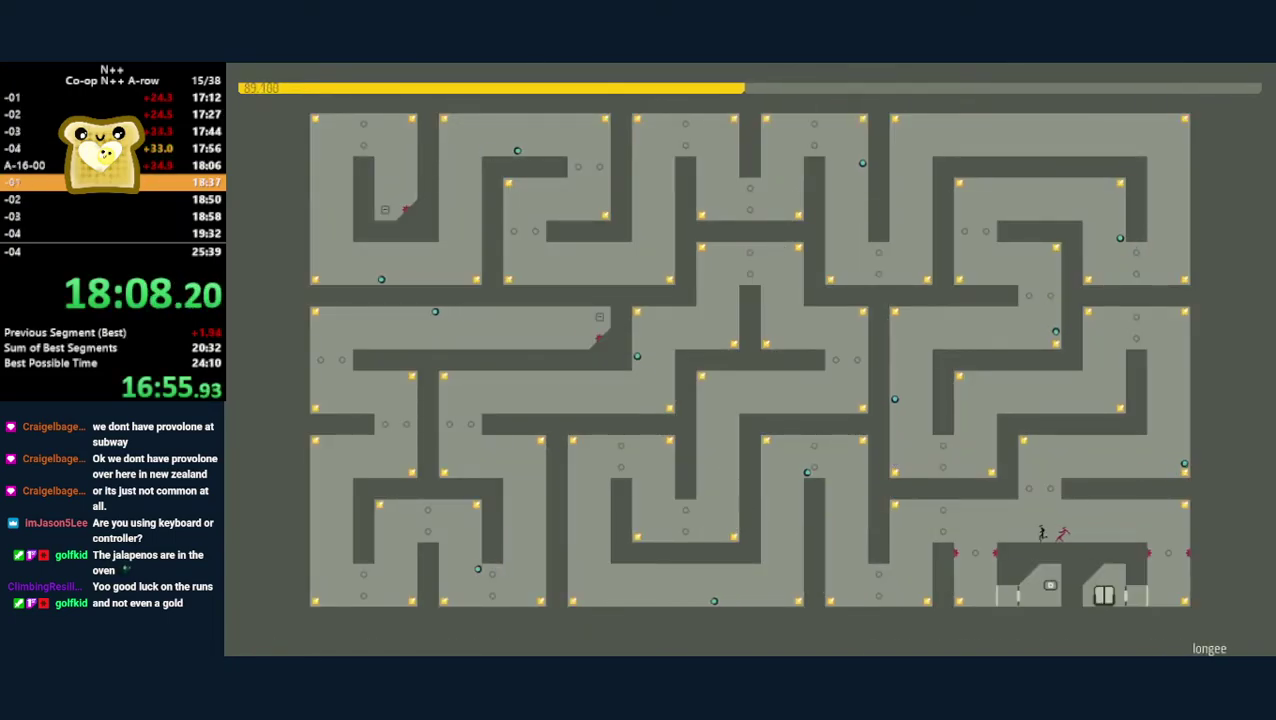
{"action": "key", "text": "Left"}
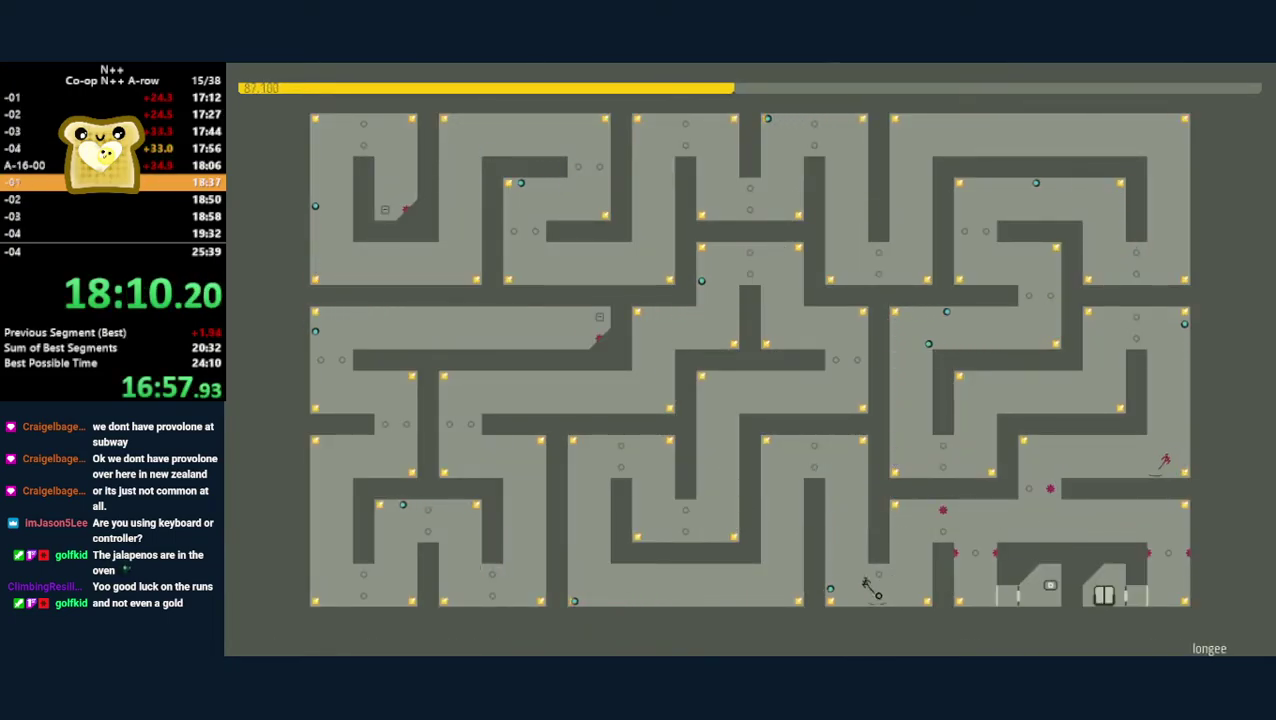
{"action": "key", "text": "Left"}
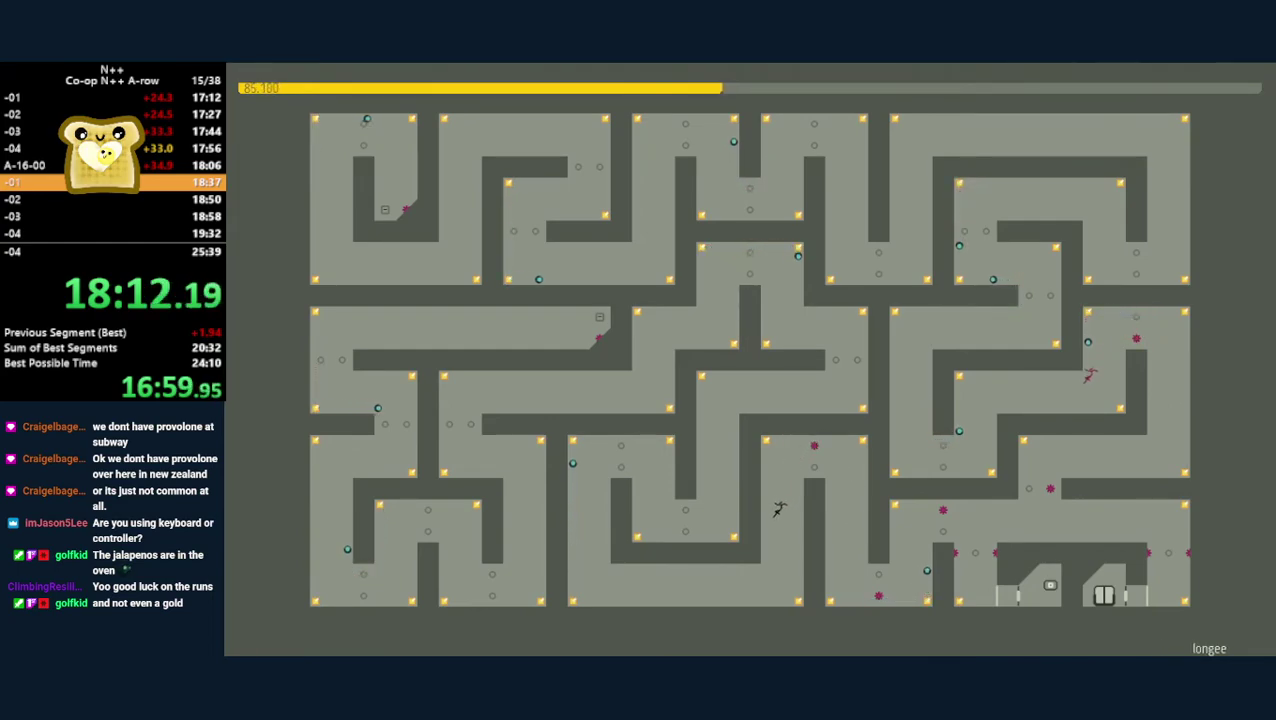
{"action": "key", "text": "Left"}
{"action": "key", "text": "Left"}
- Take the black ninja right along the ledge, then down-left to a lower corridor
{"action": "key", "text": "Right"}
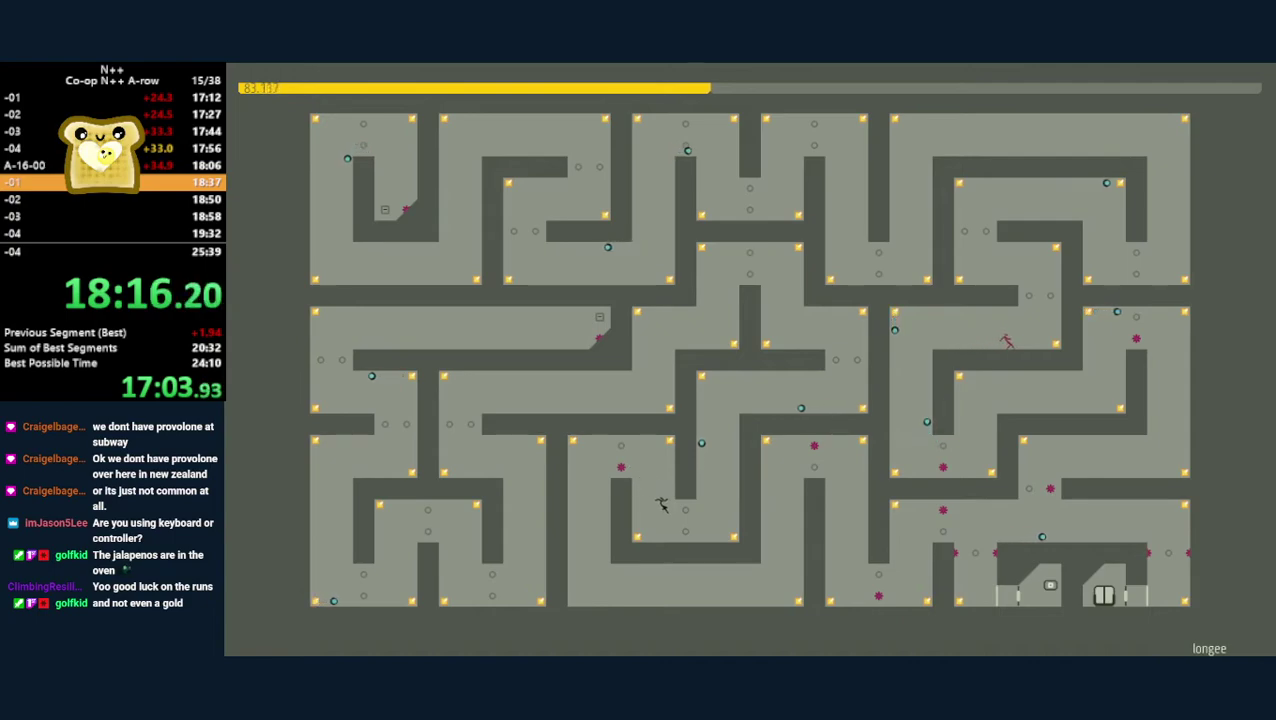
{"action": "key", "text": "Right"}
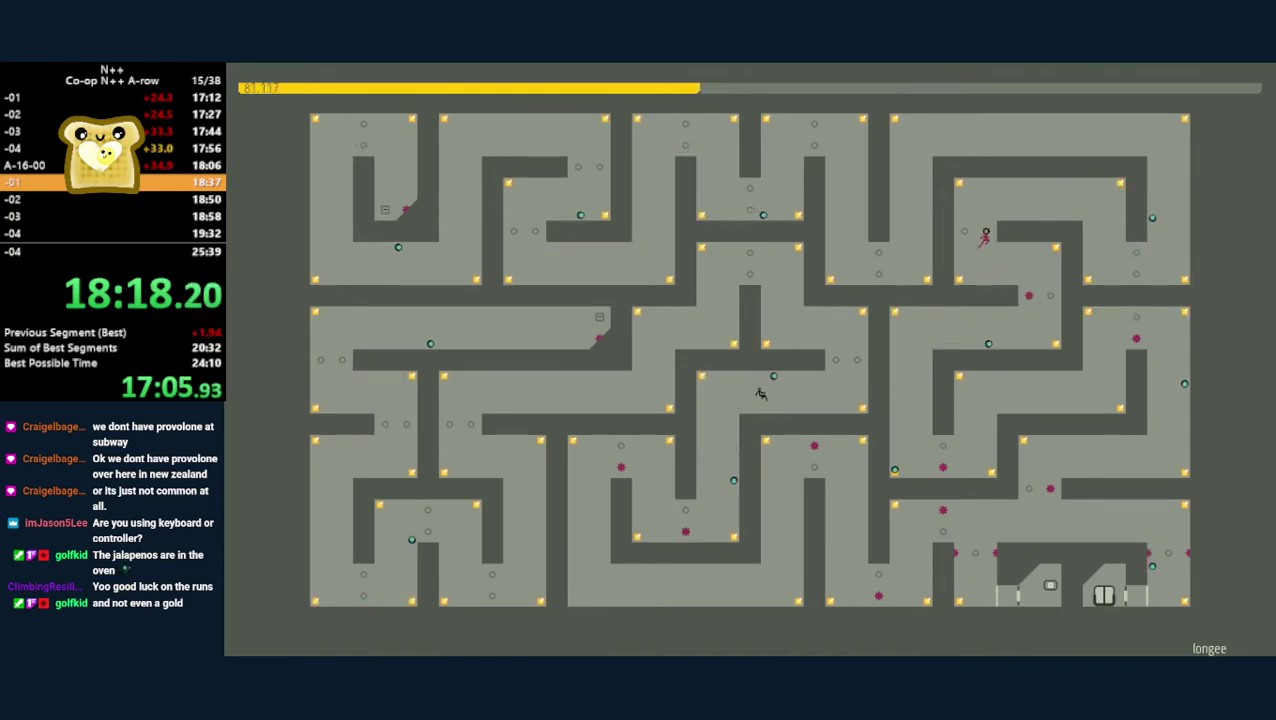
{"action": "key", "text": "Right"}
{"action": "key", "text": "Left"}
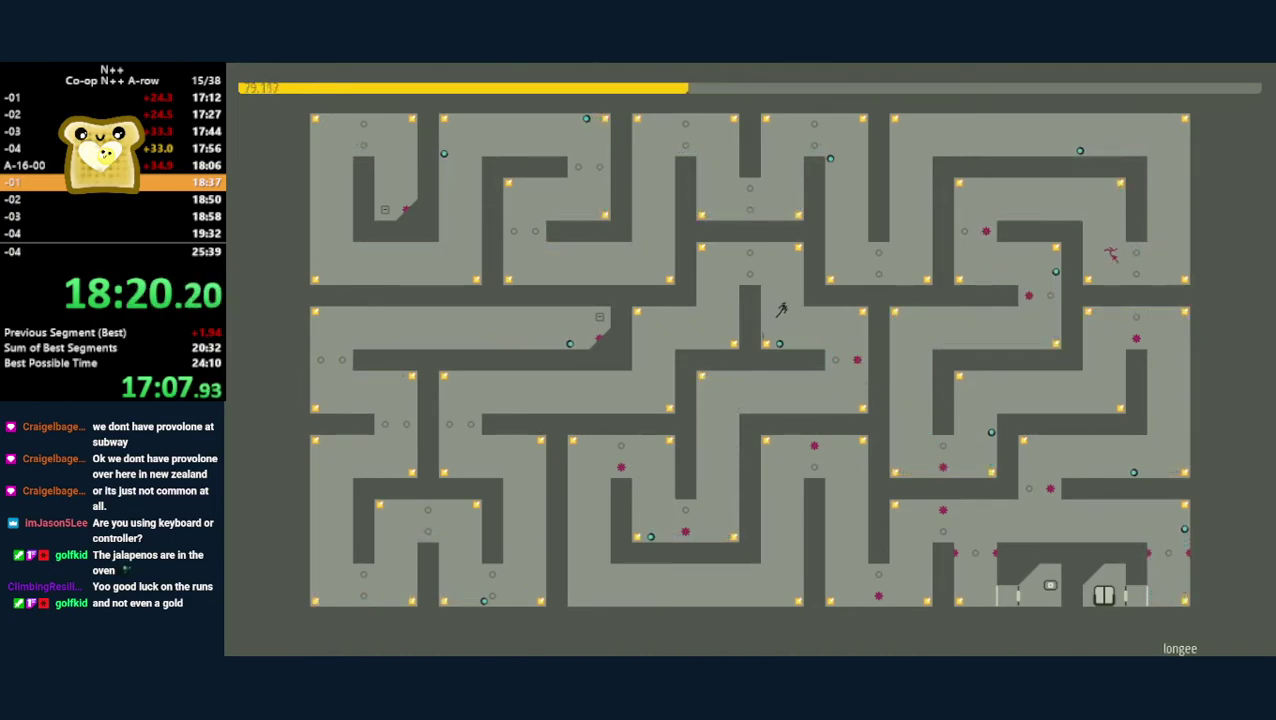
{"action": "key", "text": "Left"}
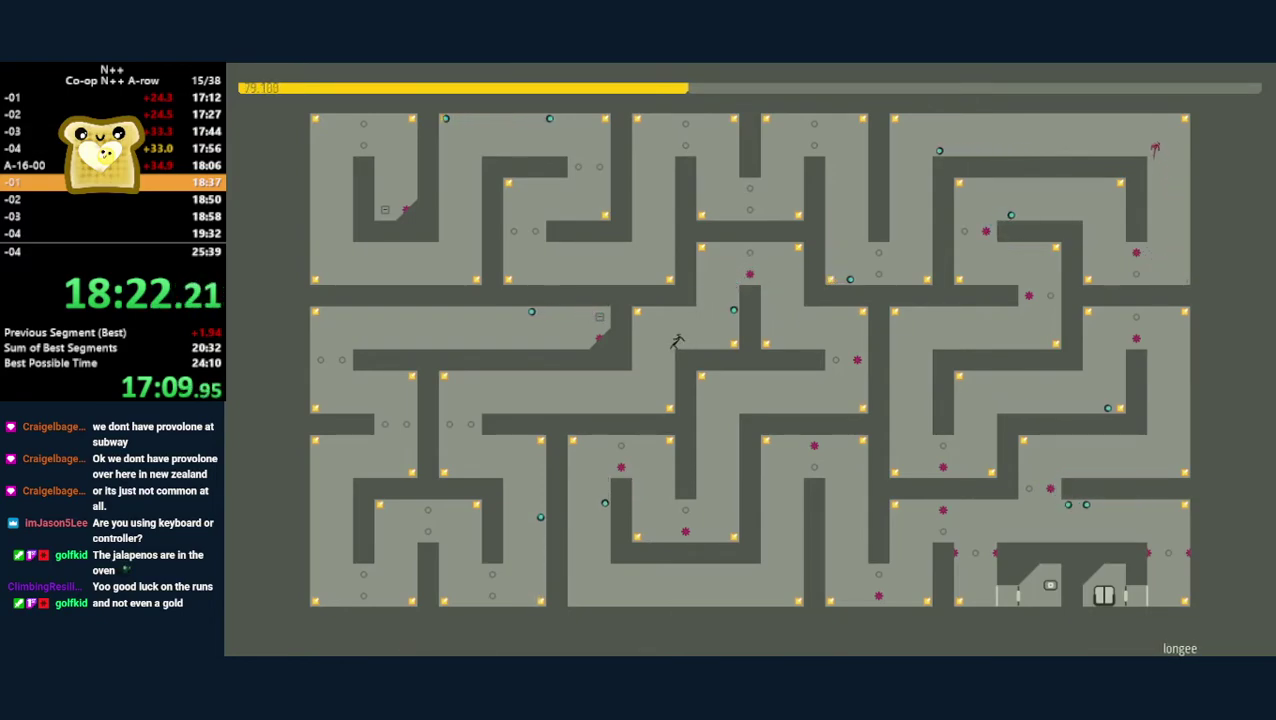
{"action": "key", "text": "Left"}
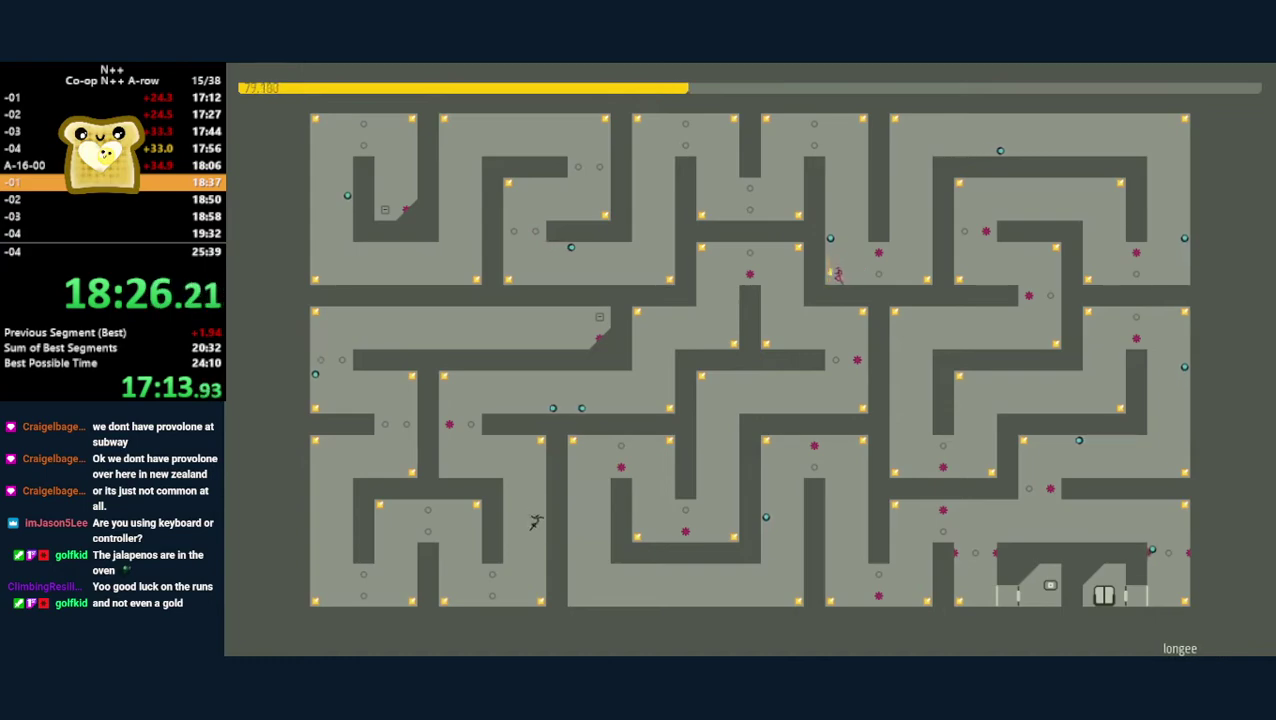
{"action": "key", "text": "Left"}
{"action": "key", "text": "Left"}
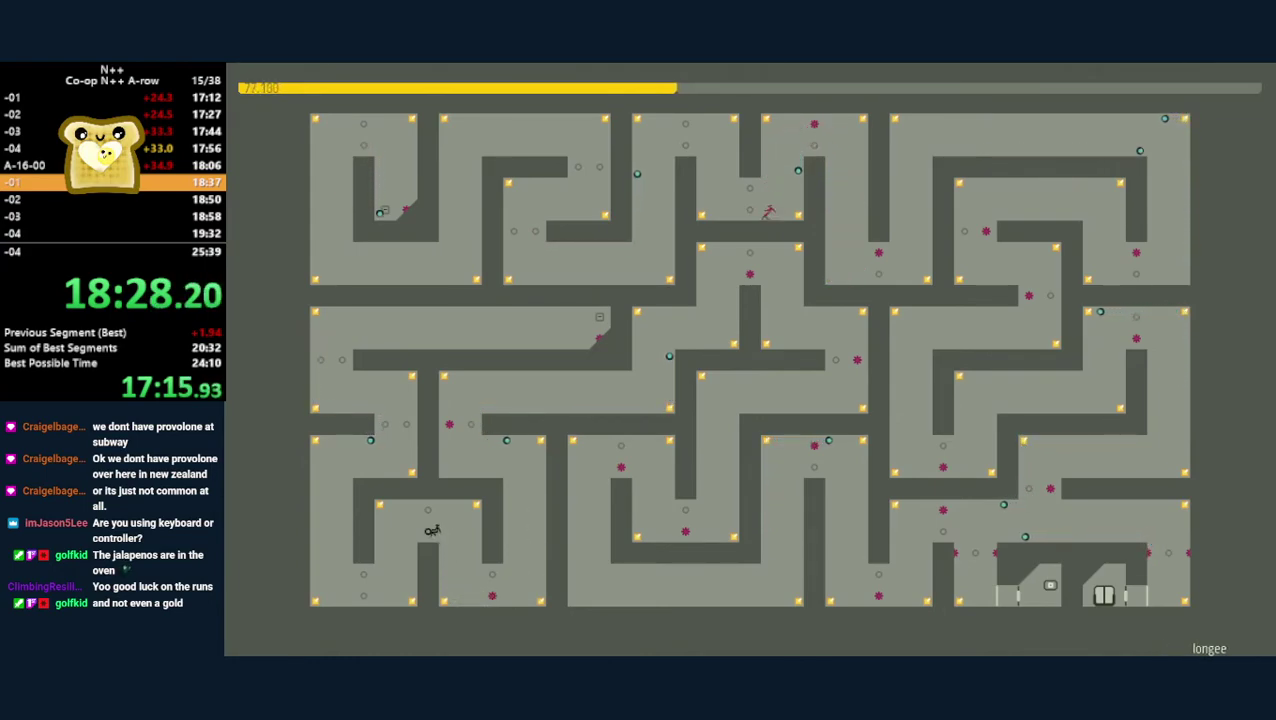
{"action": "key", "text": "Left"}
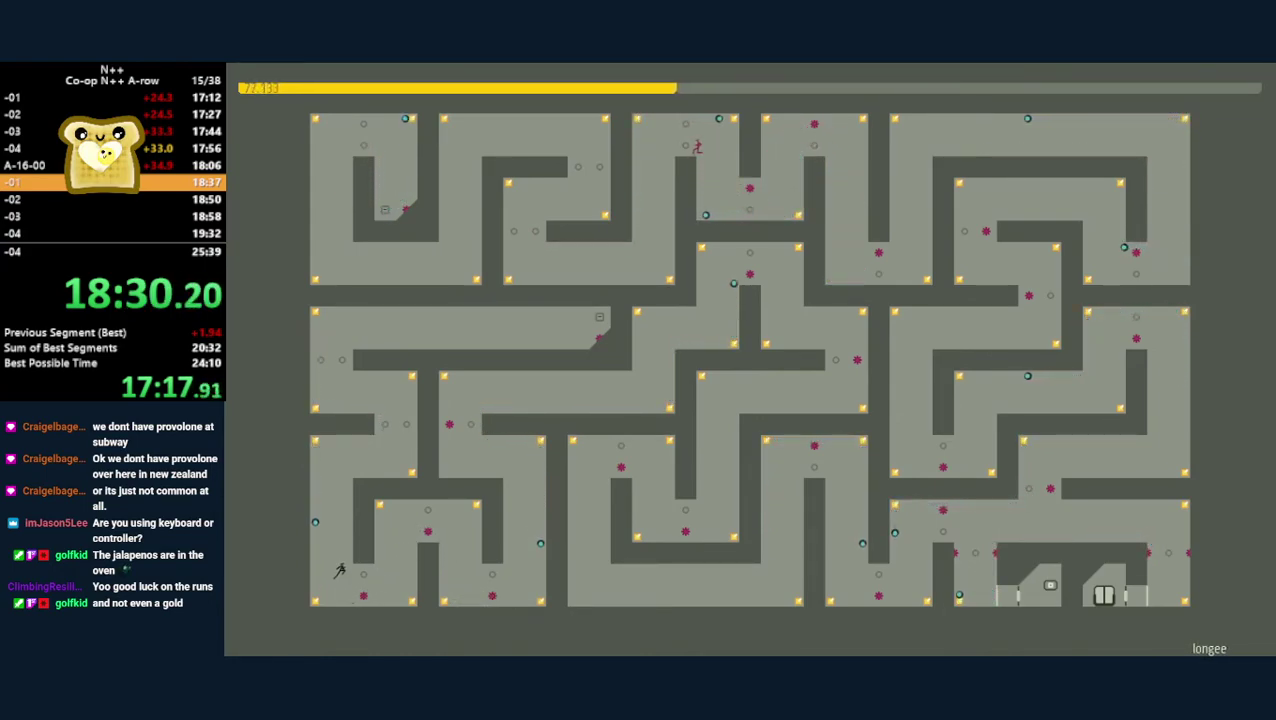
- Work the black ninja up-right along the corridor and drop it into the lower corridor
{"action": "key", "text": "Right"}
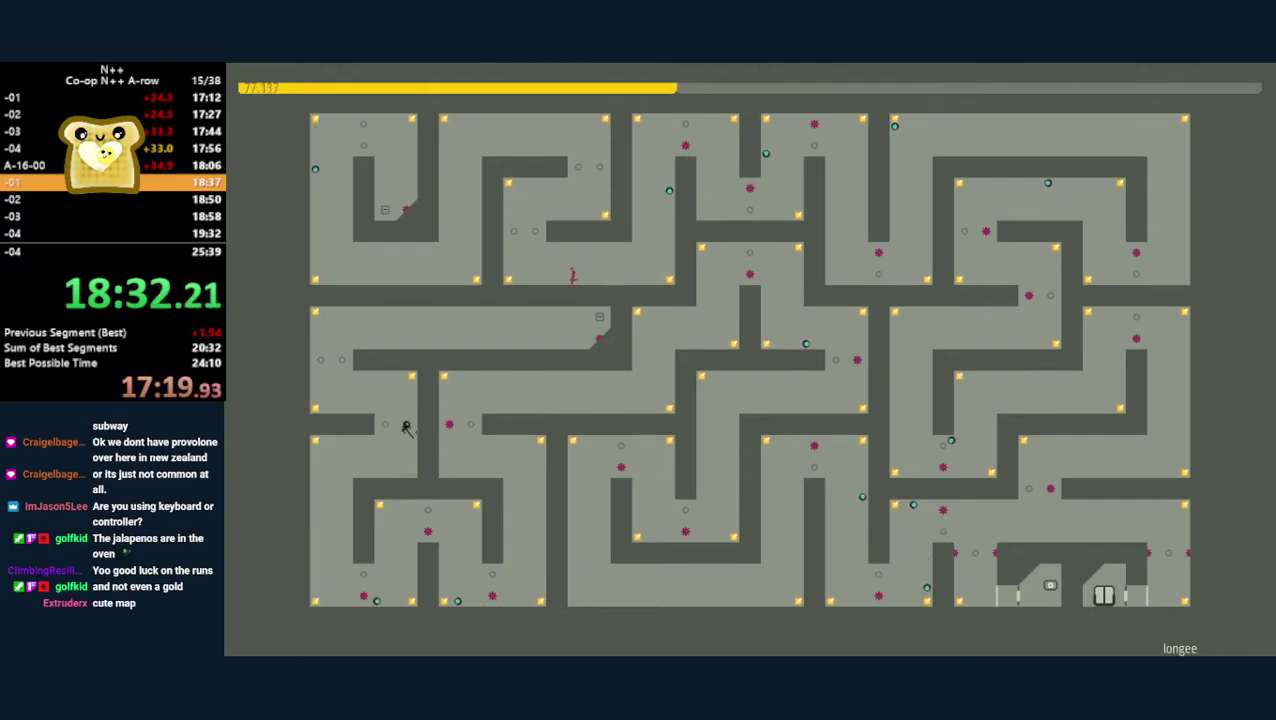
{"action": "key", "text": "Left"}
{"action": "key", "text": "Right"}
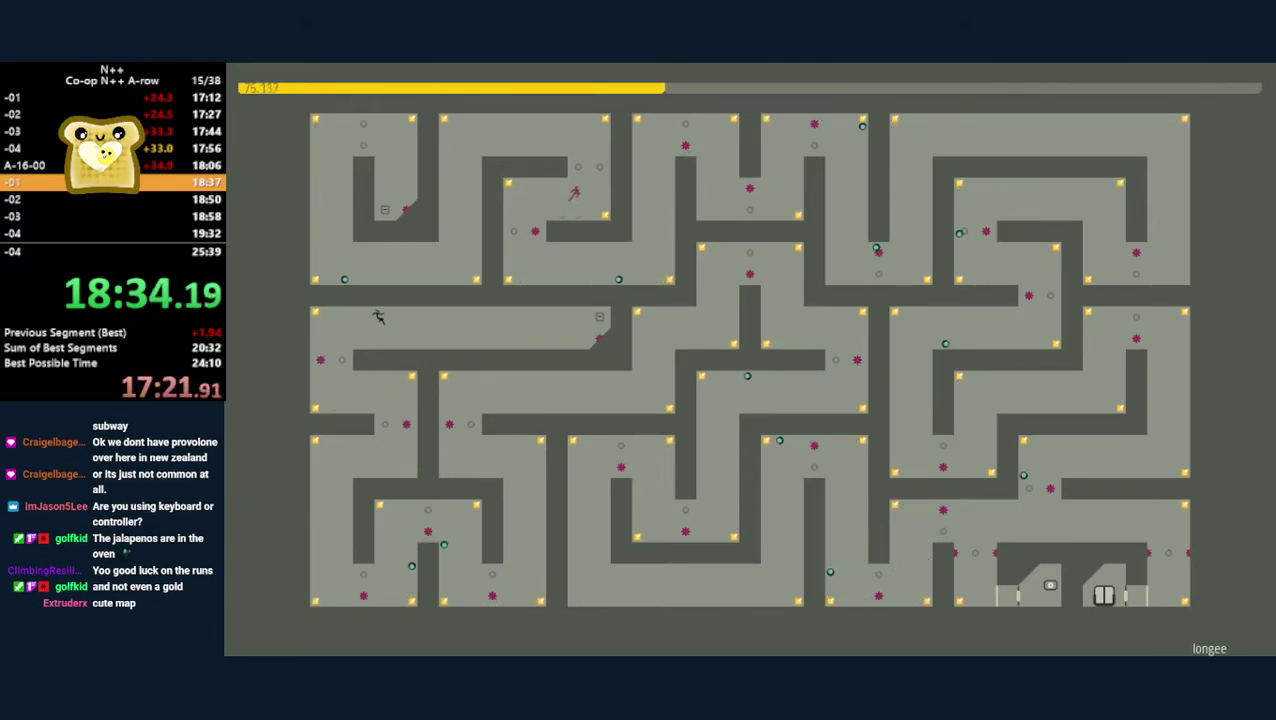
{"action": "key", "text": "Right"}
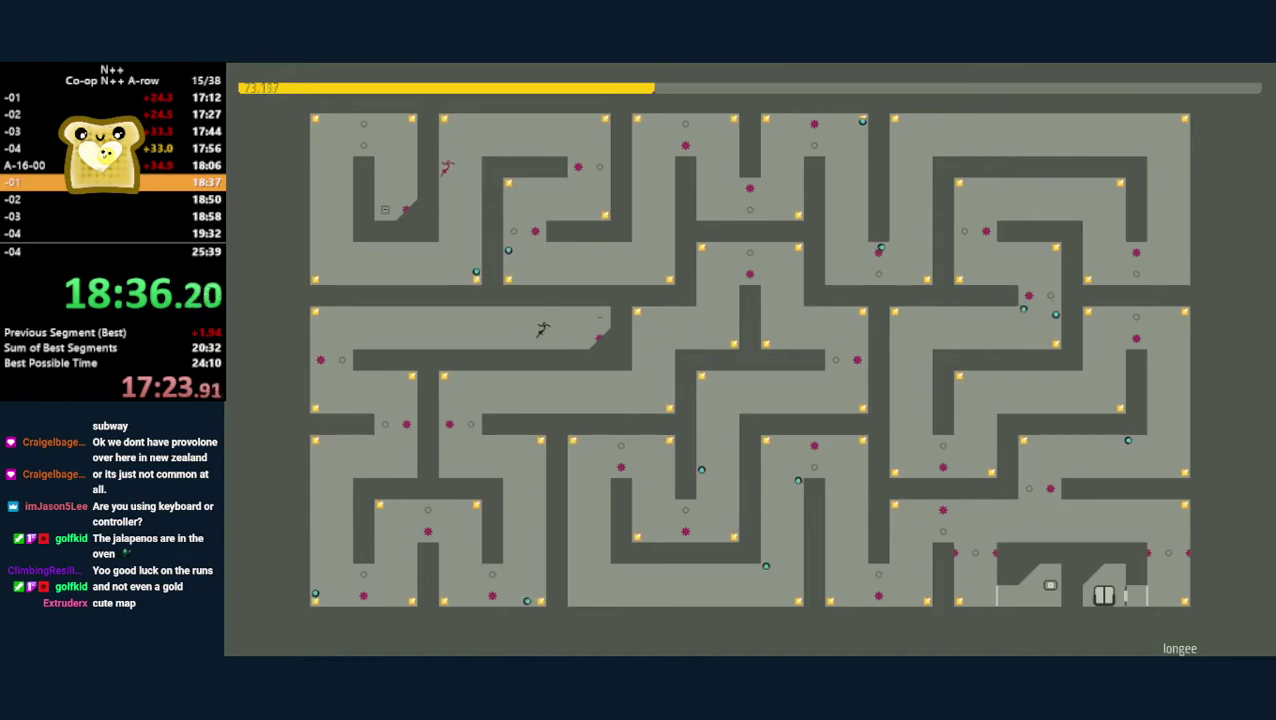
{"action": "key", "text": "Left"}
{"action": "key", "text": "Left"}
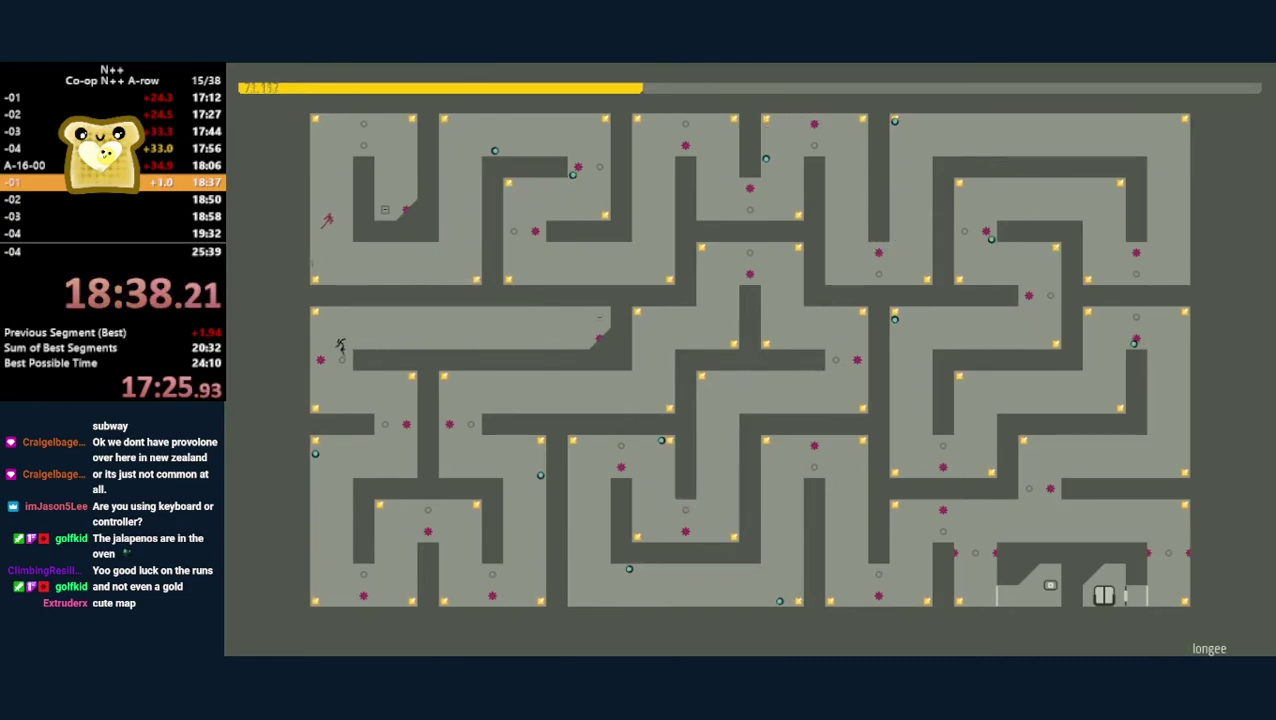
{"action": "key", "text": "Right"}
{"action": "key", "text": "Right"}
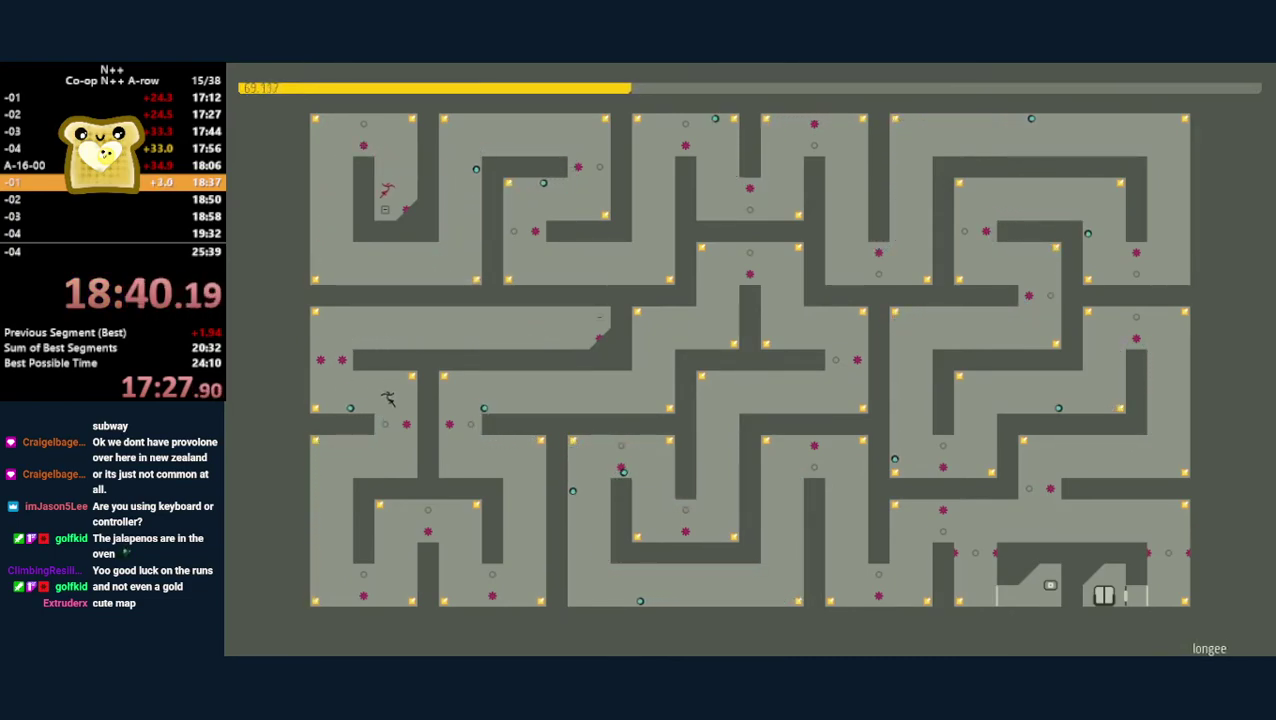
{"action": "key", "text": "Left"}
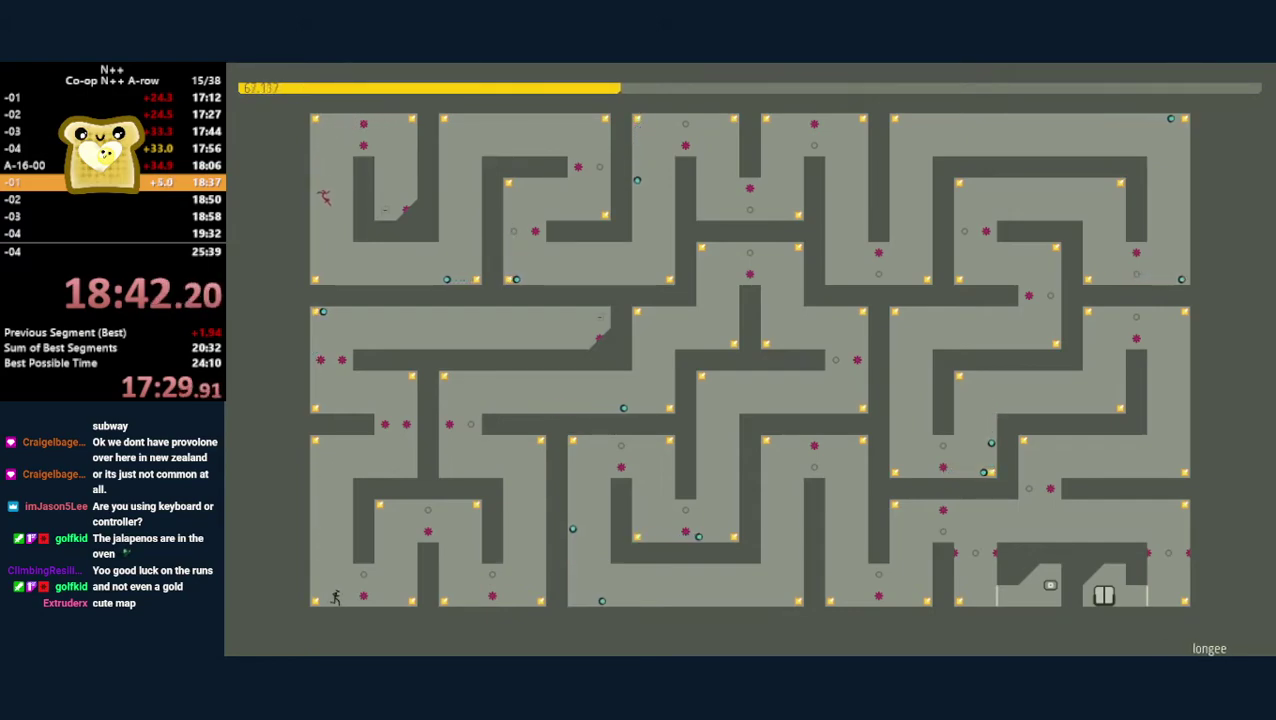
{"action": "key", "text": "Right"}
- Climb the black ninja up through the maze, then steer it down and left
{"action": "key", "text": "space"}
{"action": "key", "text": "Right"}
{"action": "key", "text": "Right"}
{"action": "key", "text": "space"}
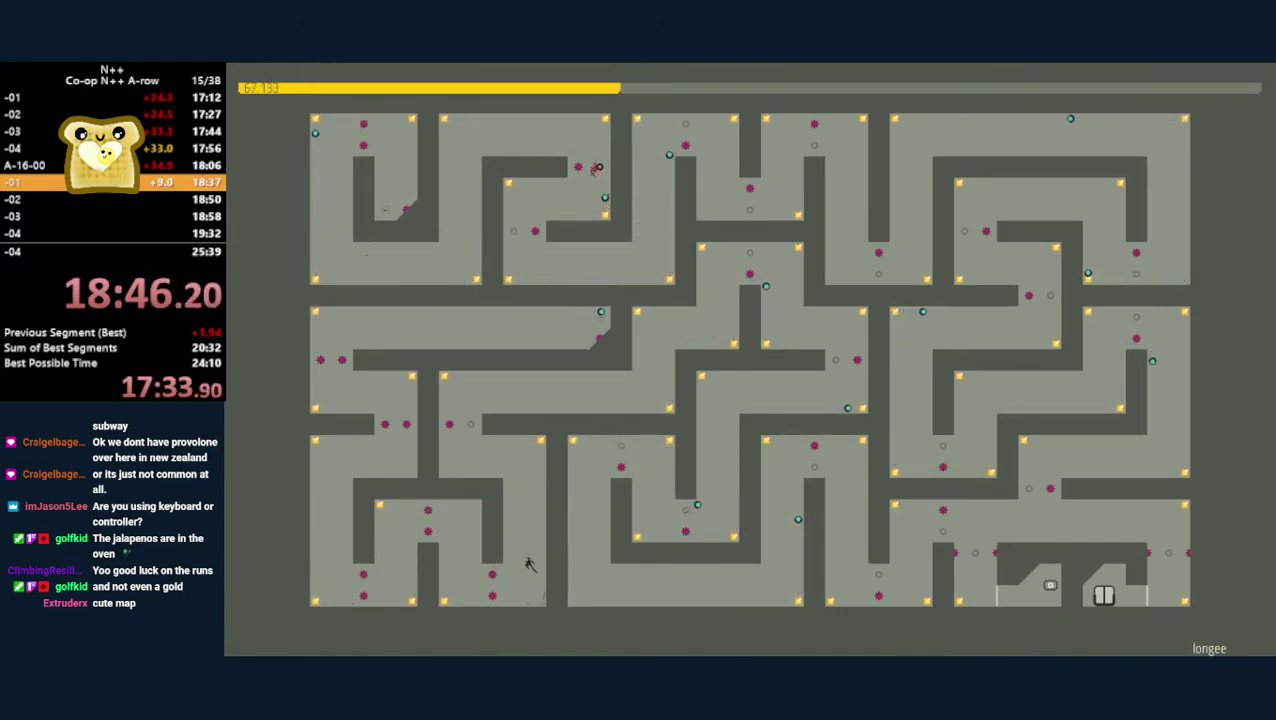
{"action": "key", "text": "Left"}
{"action": "key", "text": "space"}
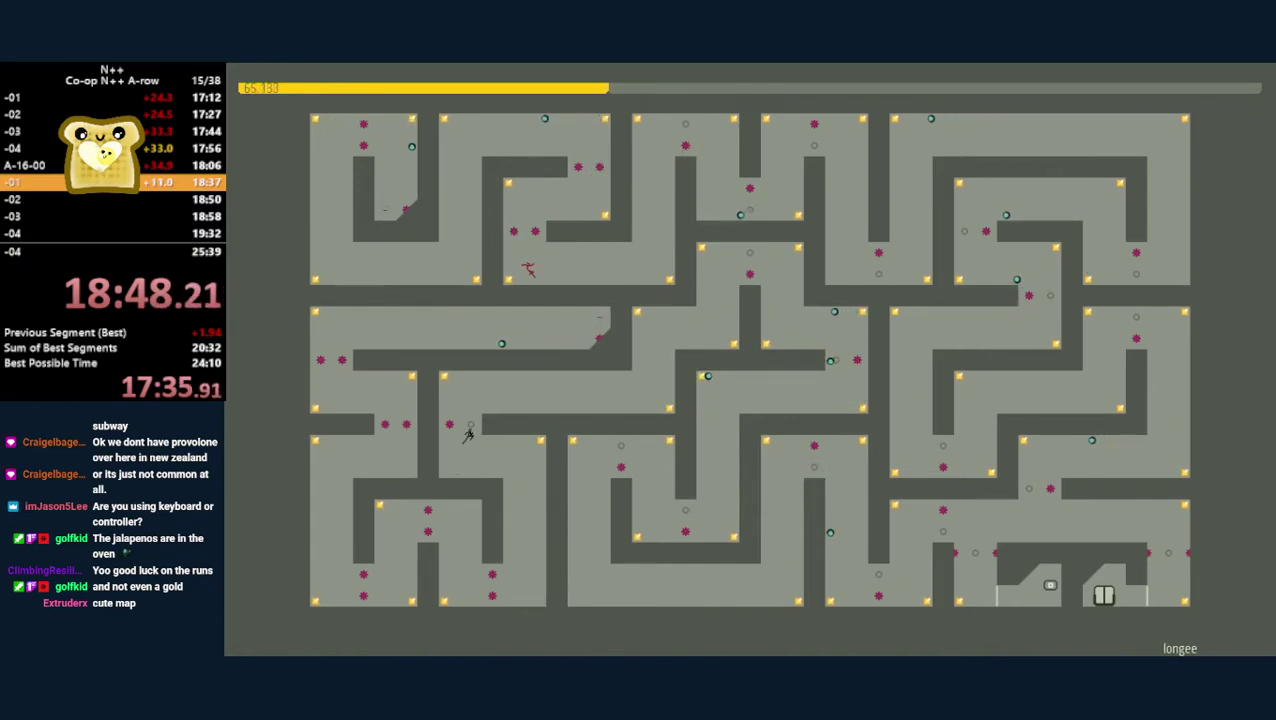
{"action": "key", "text": "Right"}
{"action": "key", "text": "Right"}
{"action": "key", "text": "space"}
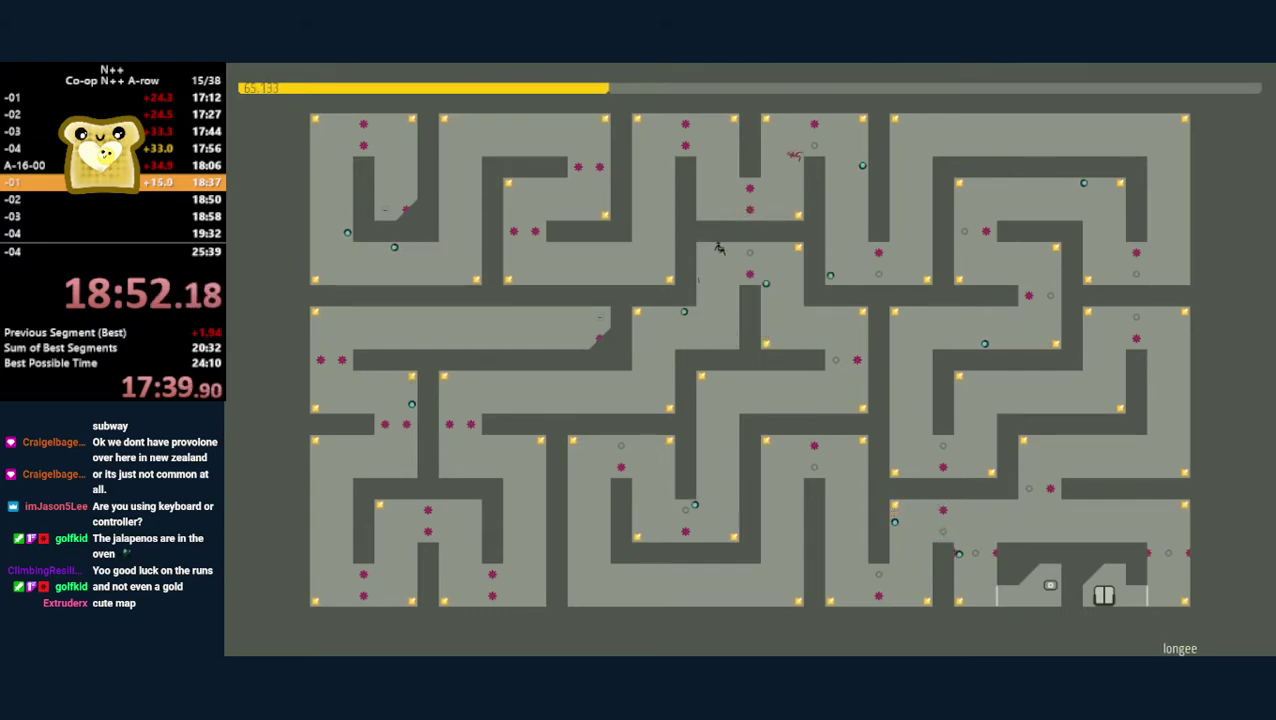
{"action": "key", "text": "Right"}
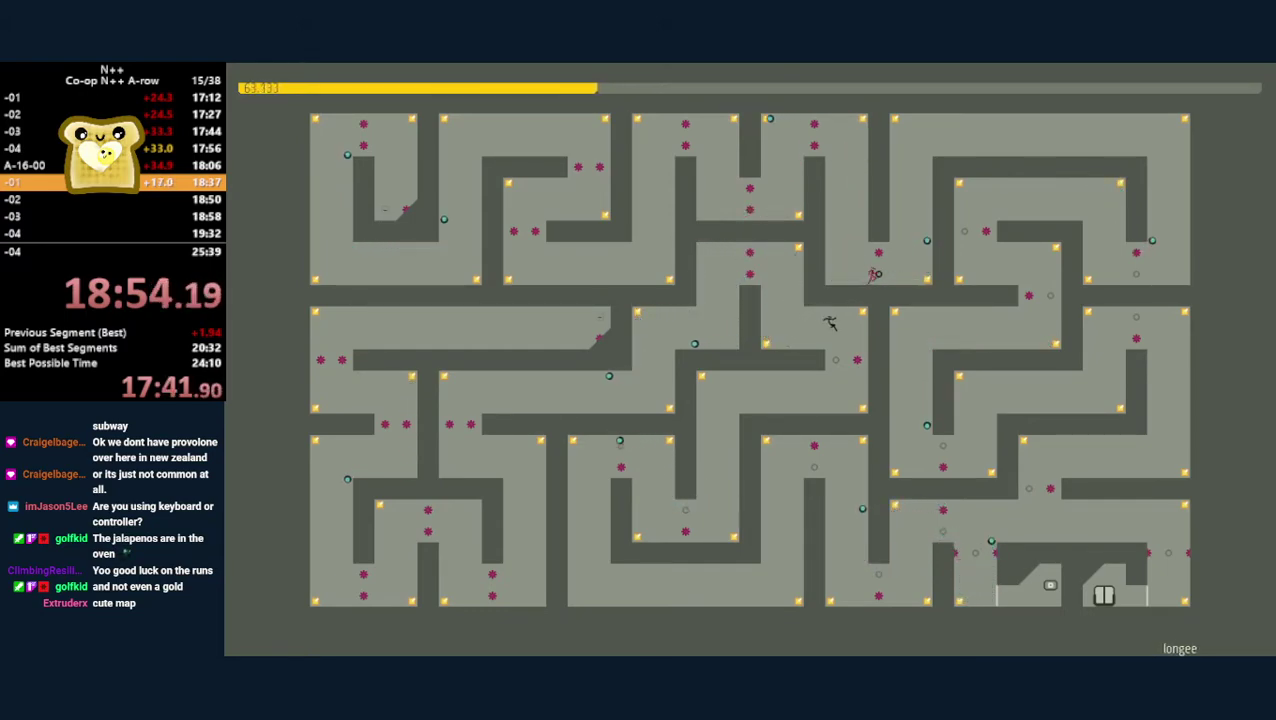
{"action": "key", "text": "Left"}
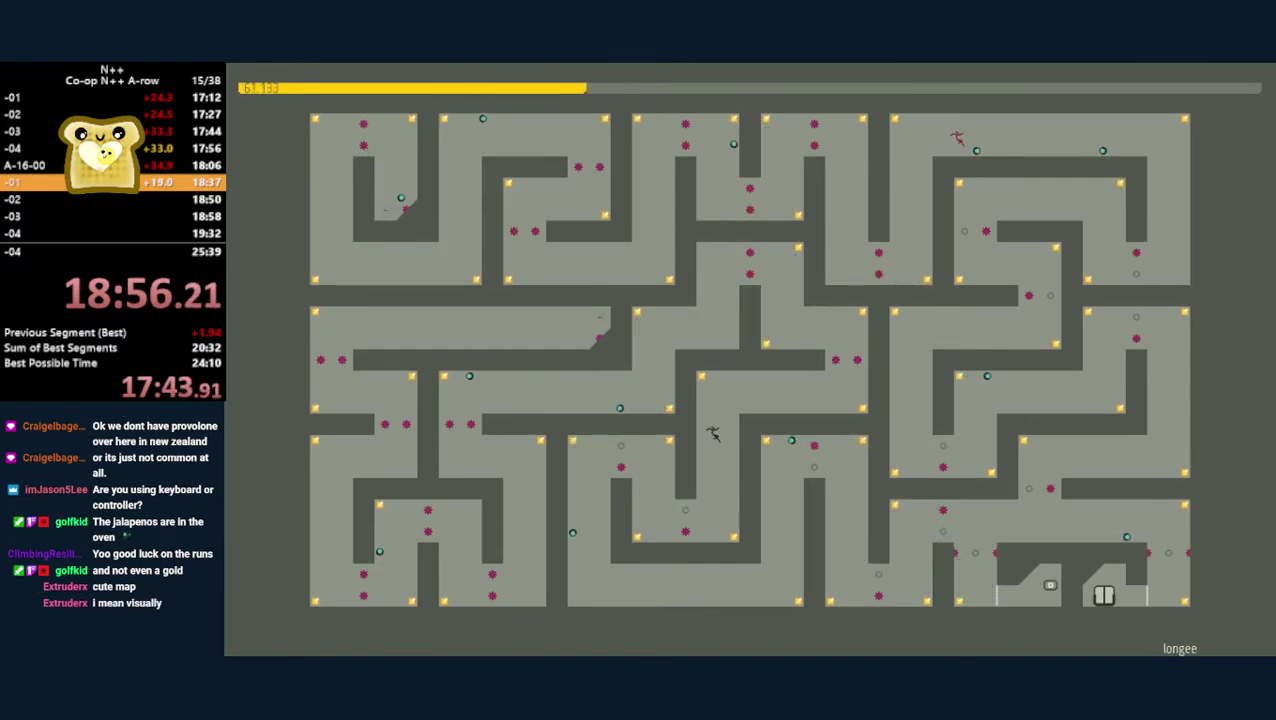
{"action": "key", "text": "space"}
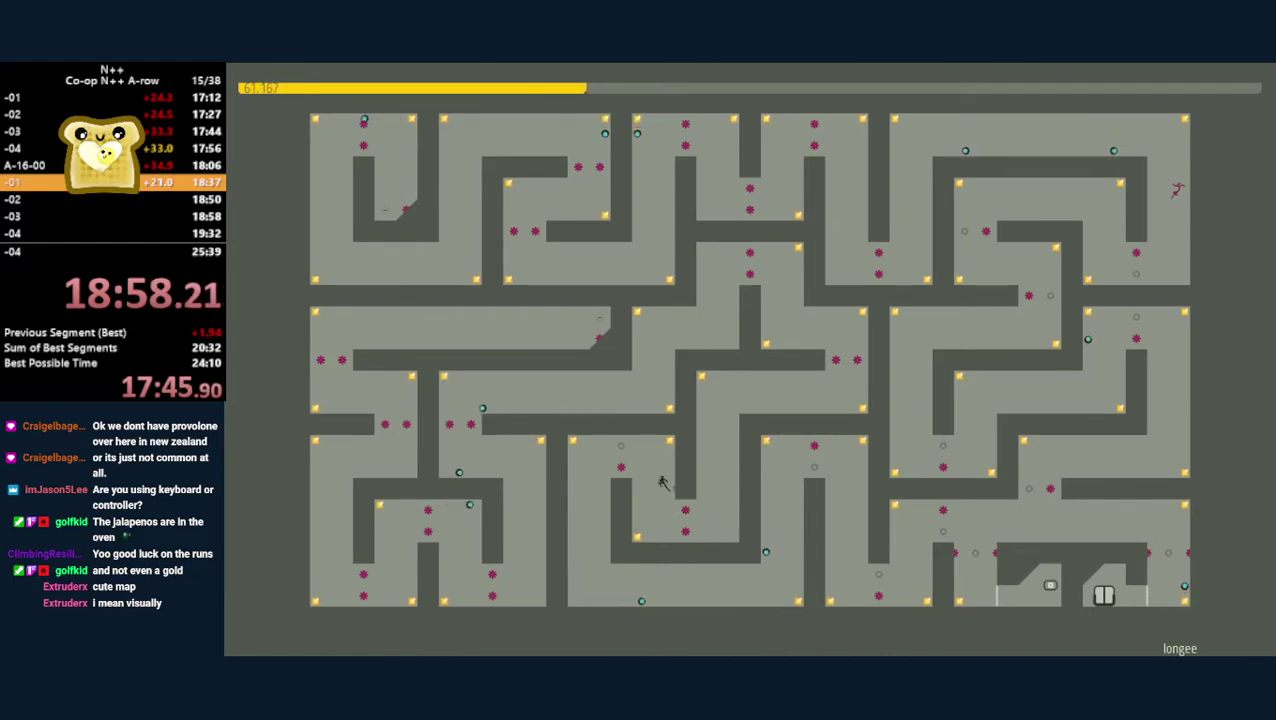
- Drop the black ninja into the lower room and bring both ninjas to the exit door
{"action": "key", "text": "Right"}
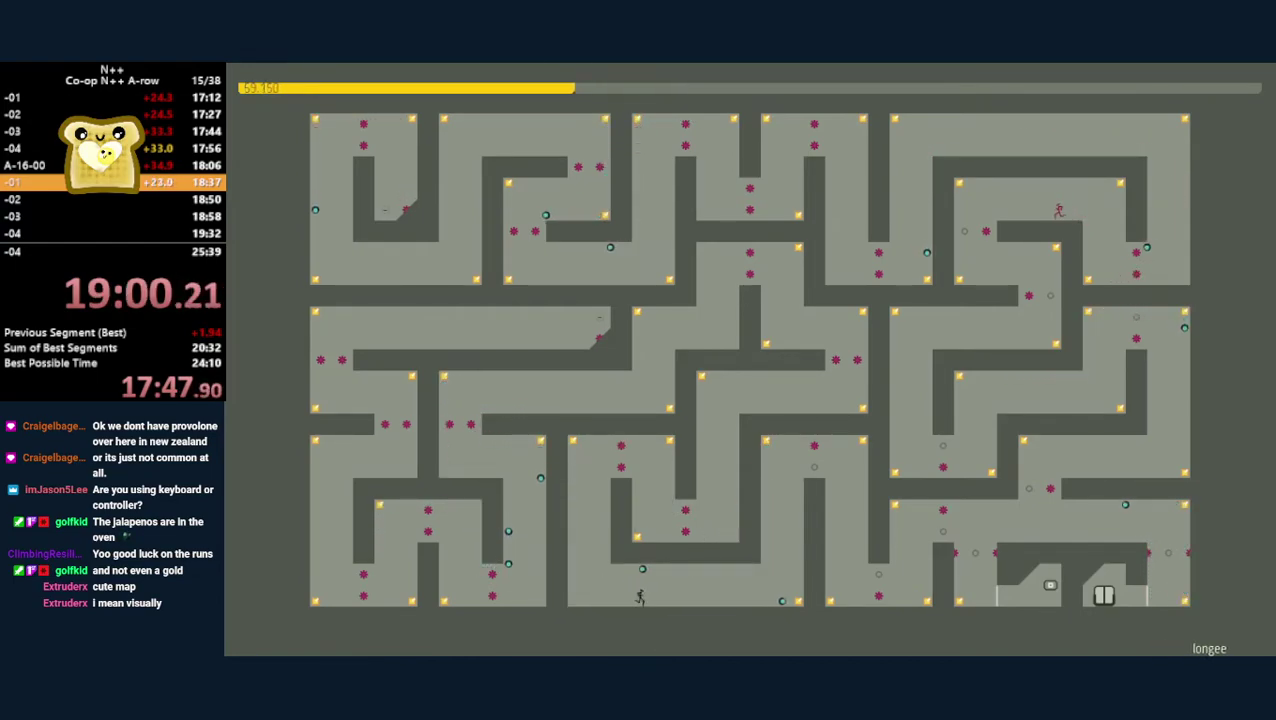
{"action": "key", "text": "space"}
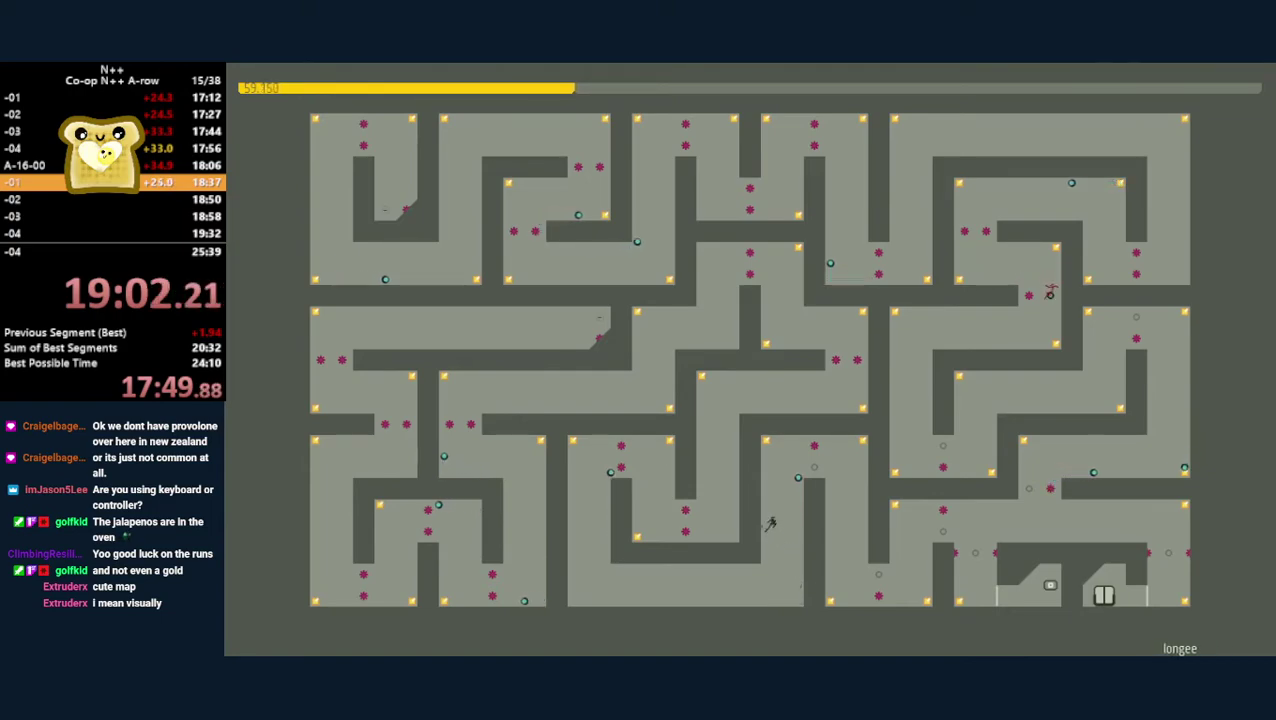
{"action": "key", "text": "Right"}
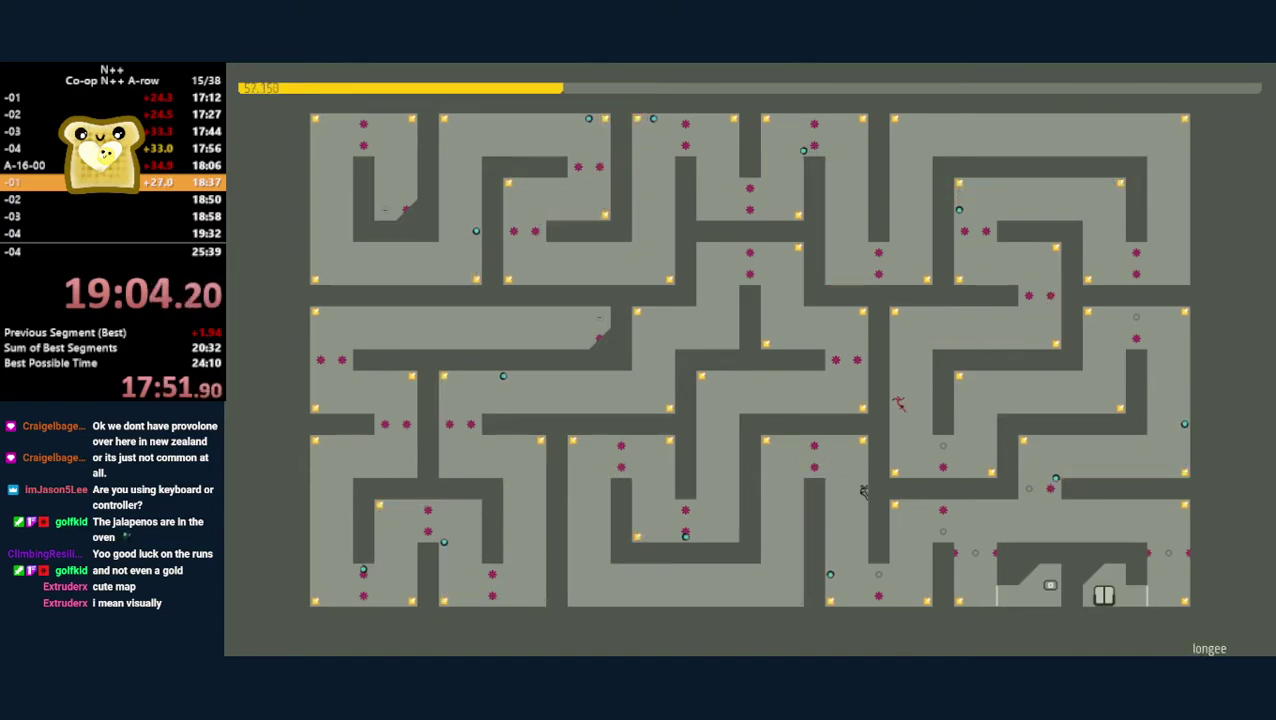
{"action": "key", "text": "Left"}
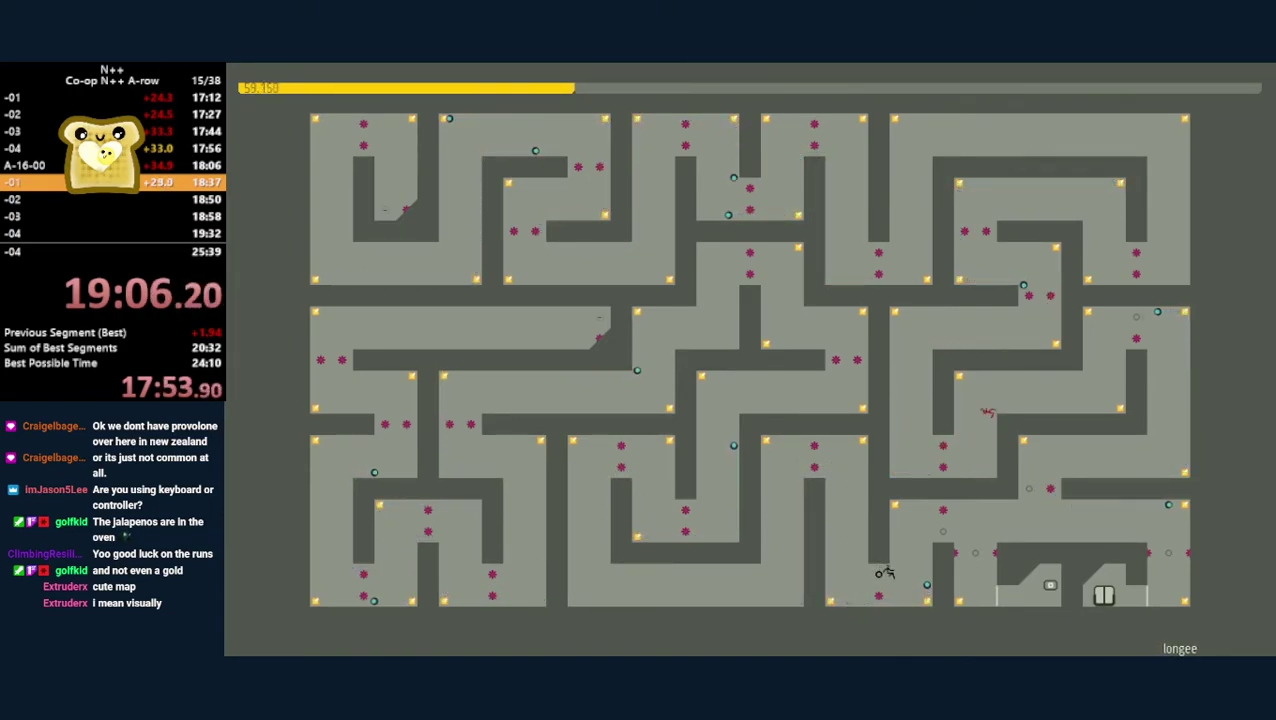
{"action": "key", "text": "Right"}
{"action": "key", "text": "space"}
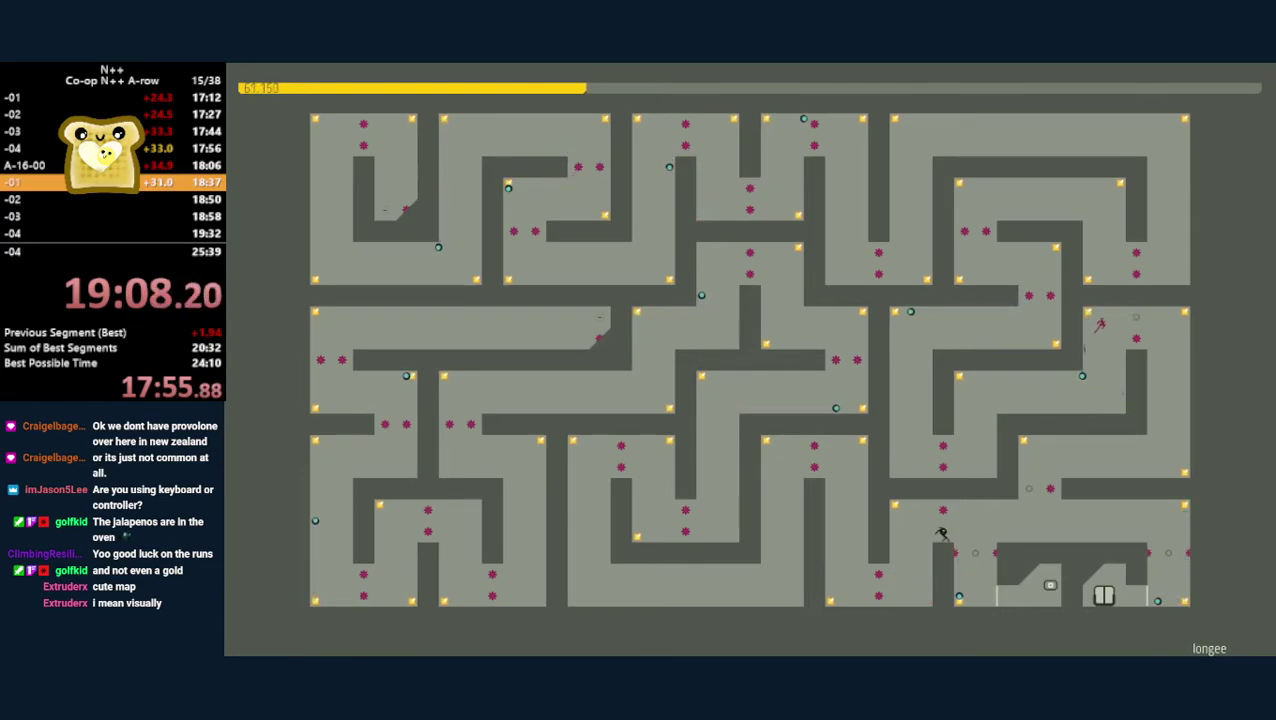
{"action": "key", "text": "Right"}
{"action": "key", "text": "Right"}
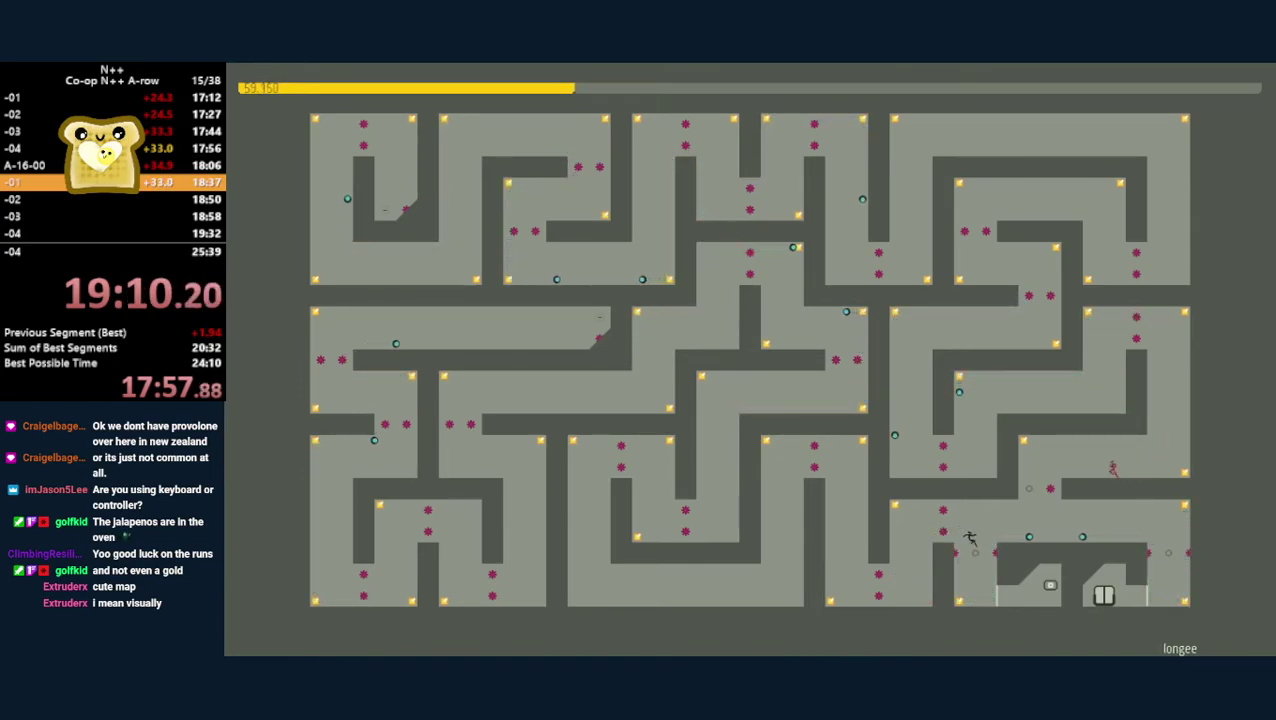
{"action": "key", "text": "Right"}
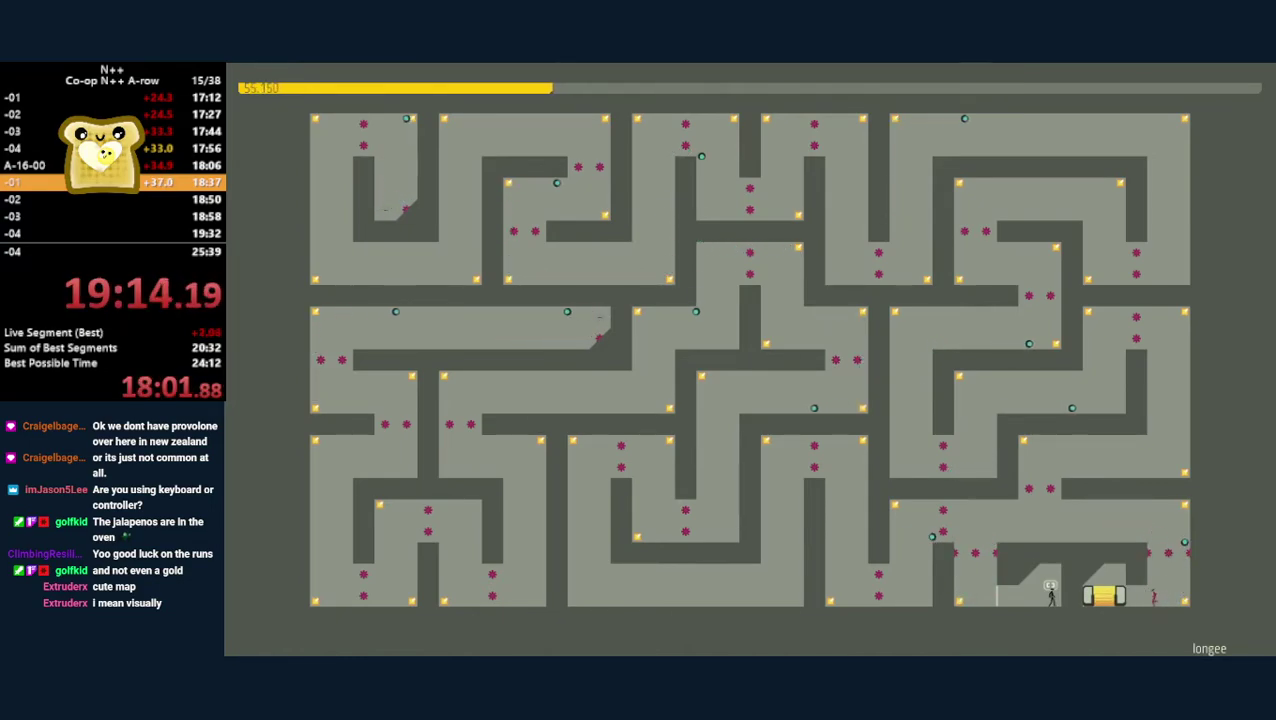
- Play 'chirality' to its exit, then begin 'worm buddies'
{"action": "key", "text": "Right"}
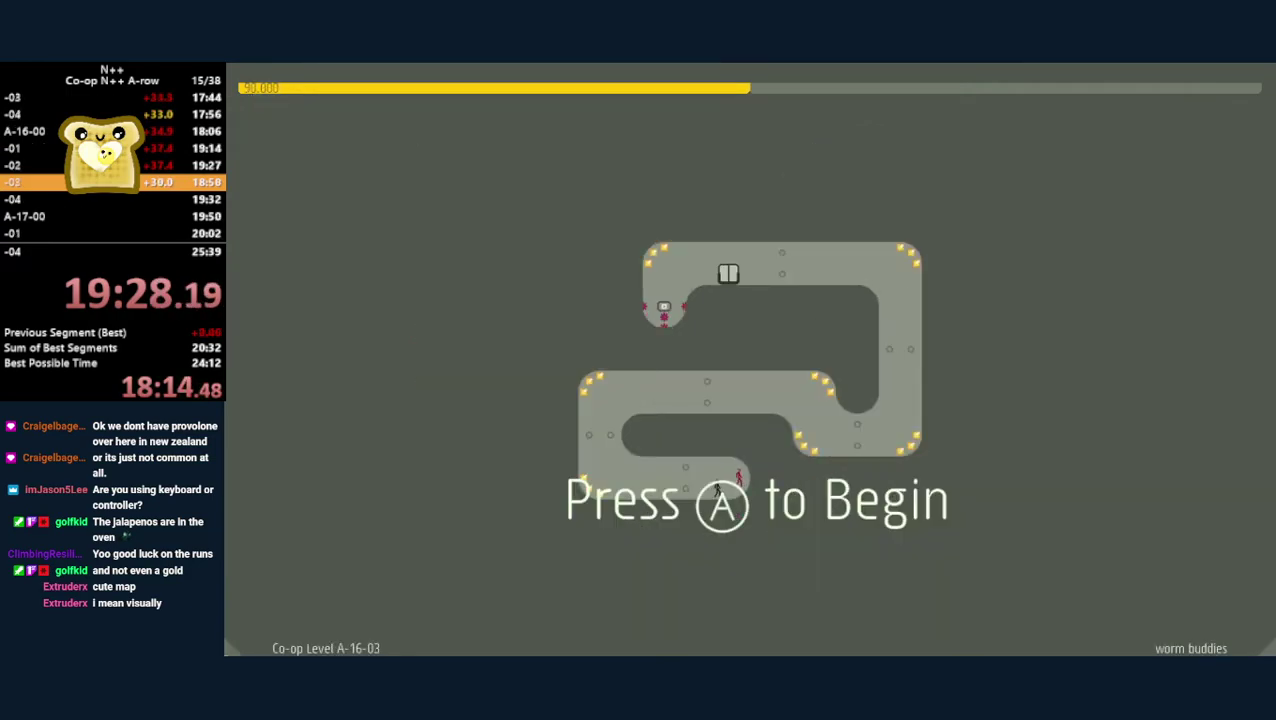
{"action": "key", "text": "Left"}
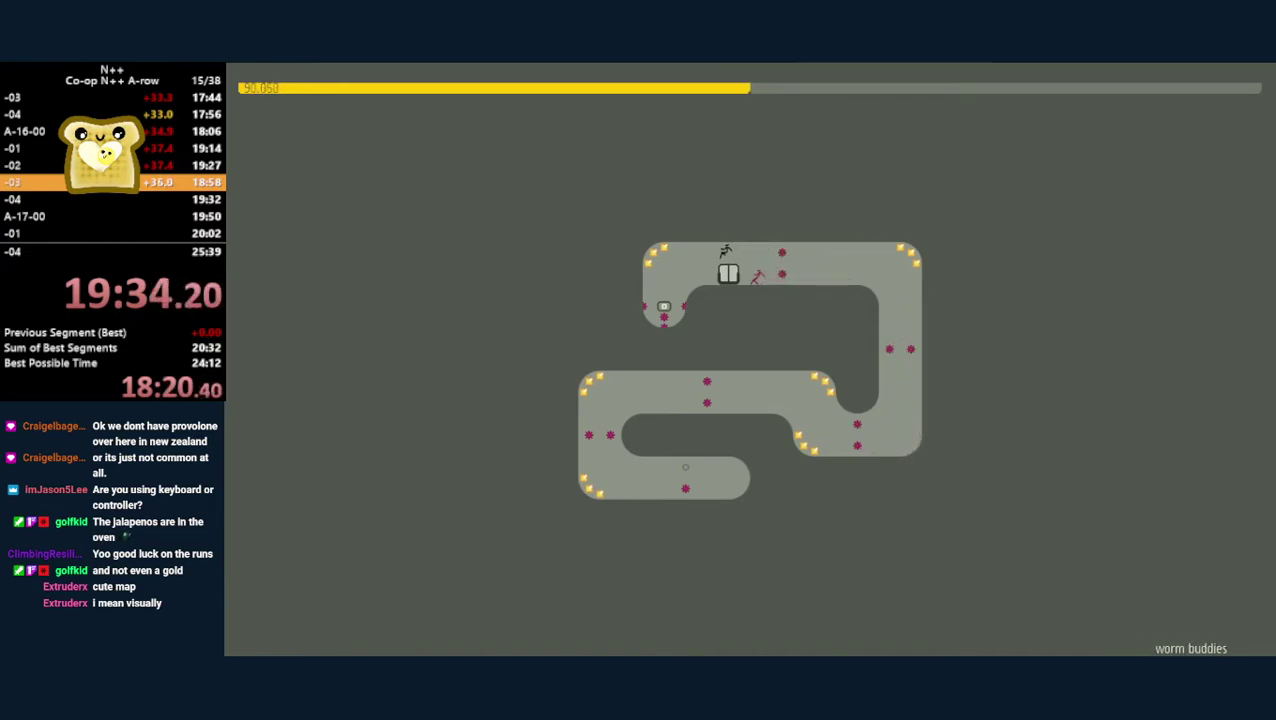
- Guide both ninjas through 'partners in crime' (A-16-04), collecting gold, down to the exit
{"action": "key", "text": "Left"}
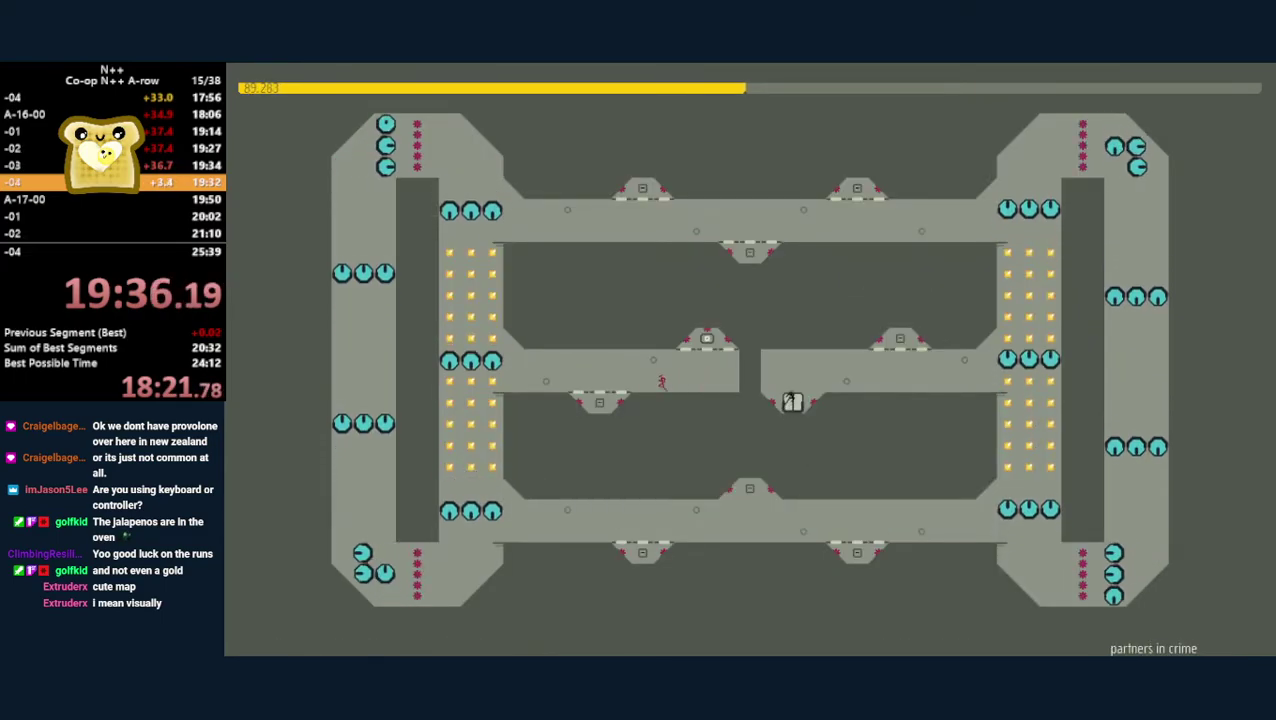
{"action": "key", "text": "Right"}
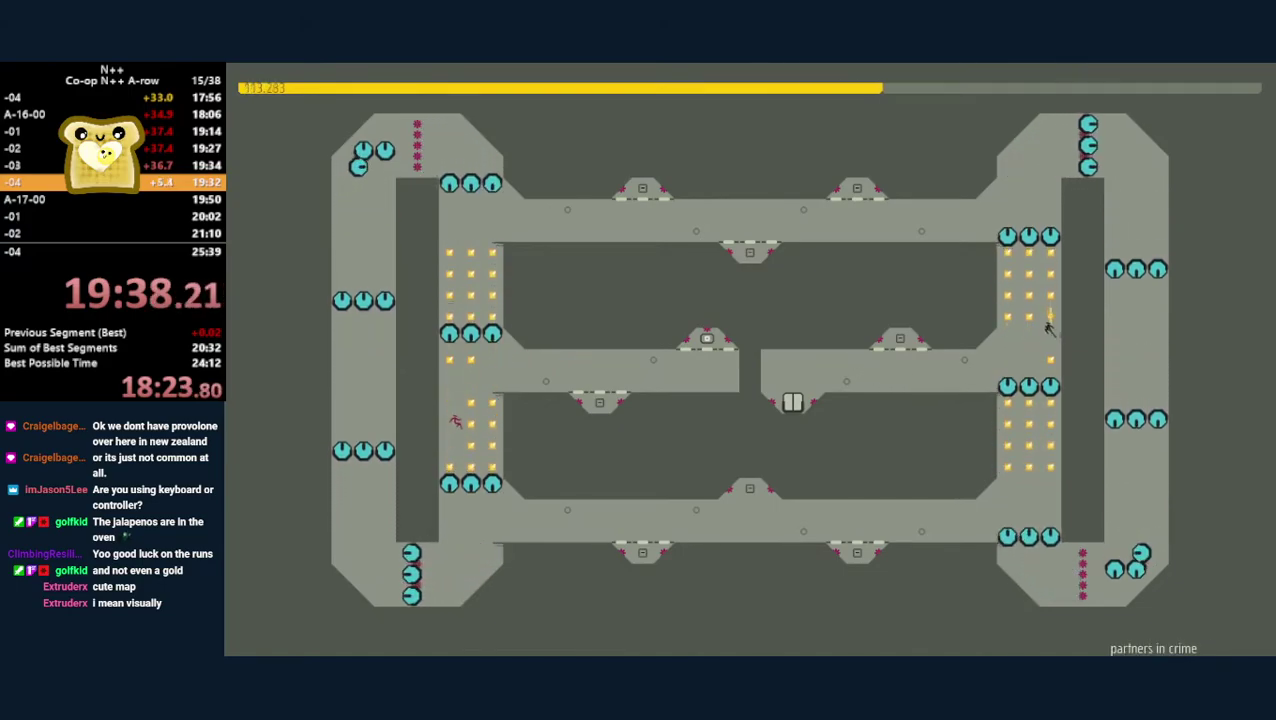
{"action": "key", "text": "Left"}
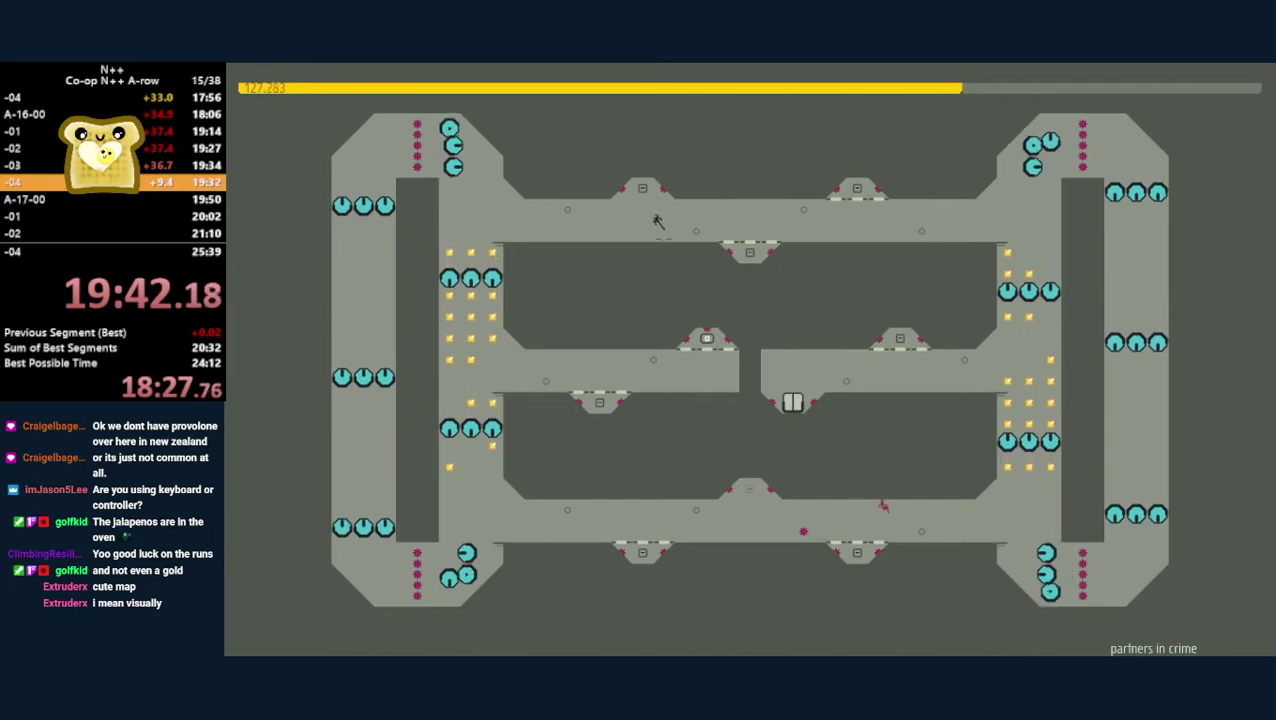
{"action": "key", "text": "Left"}
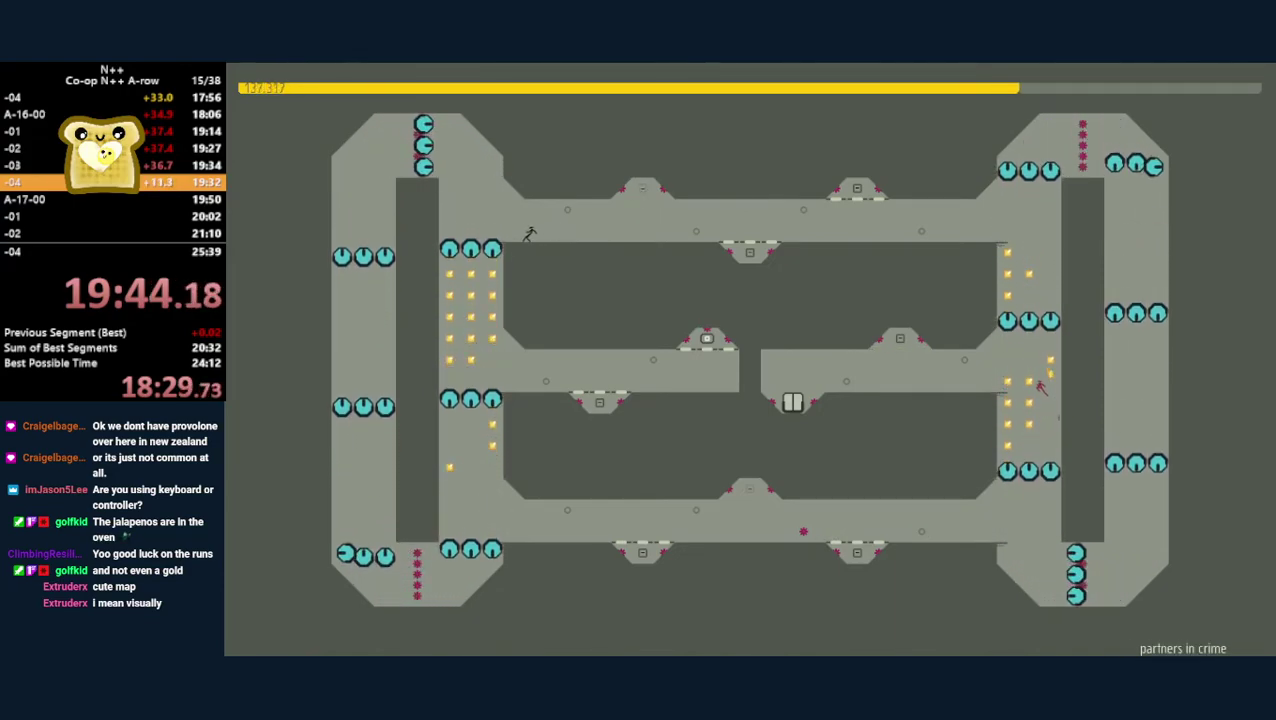
{"action": "key", "text": "Left"}
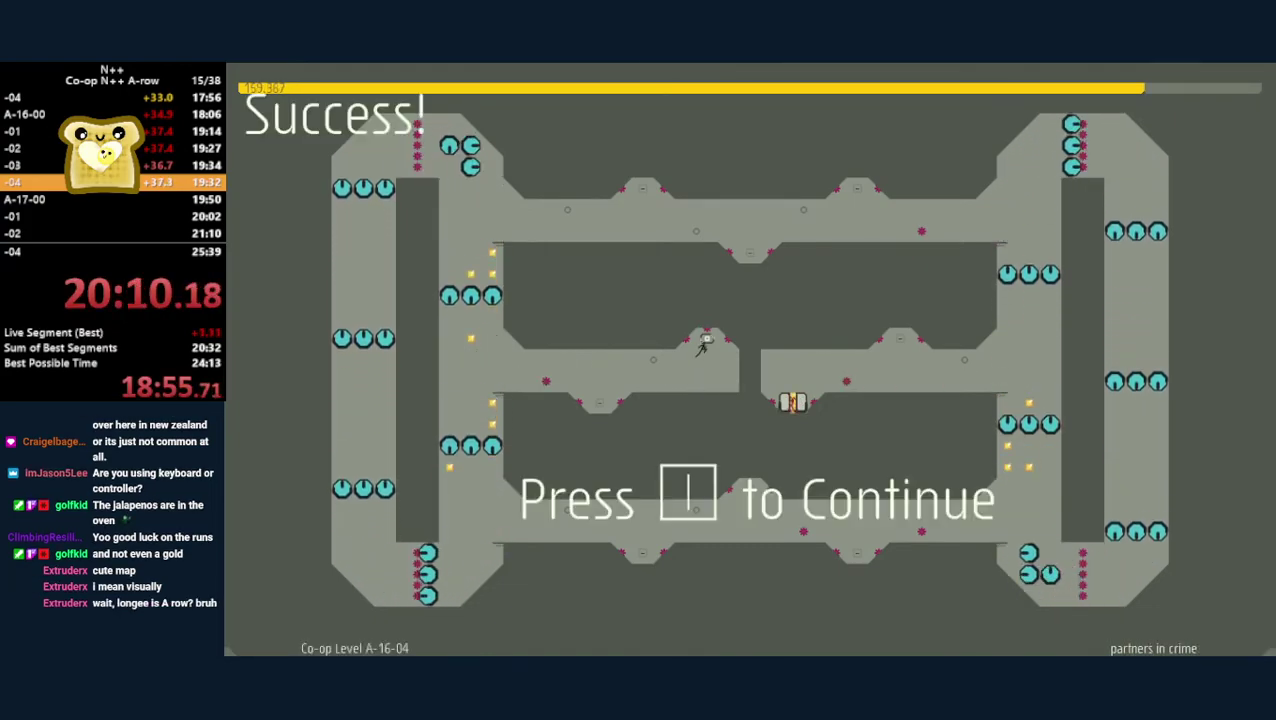
- Continue past the A-16-04 success screen into 'nodules of death' (A-17-00)
{"action": "key", "text": "space"}
{"action": "key", "text": "space"}
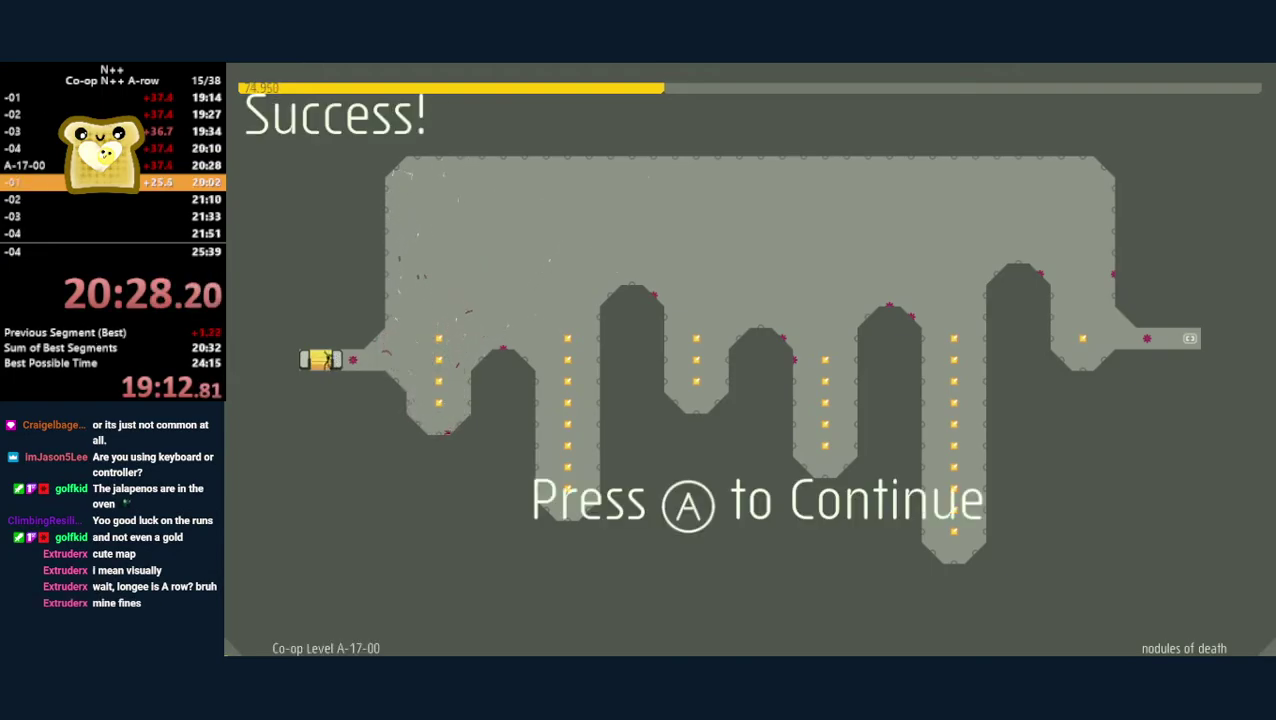
- Continue past the A-17-00 success screen into the next A-17 level
{"action": "key", "text": "space"}
{"action": "key", "text": "space"}
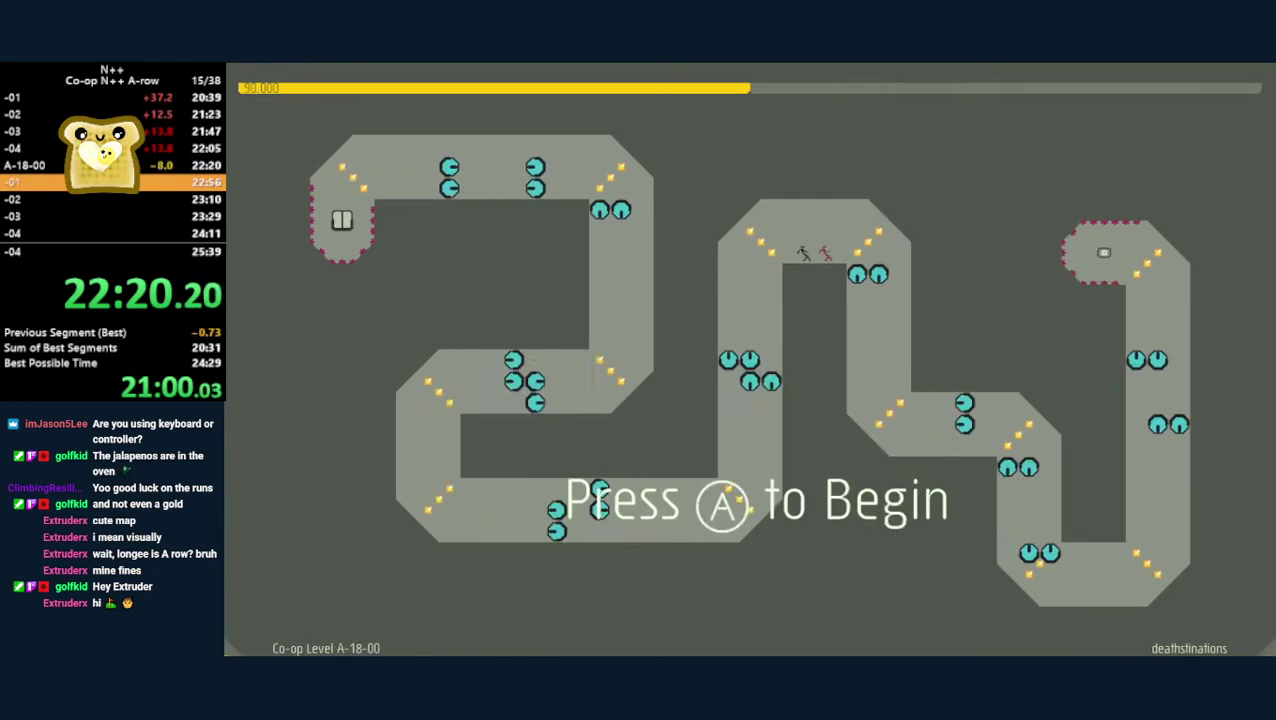
- Start 'alternate current' and run the red ninja along the bottom corridor
{"action": "key", "text": "Right"}
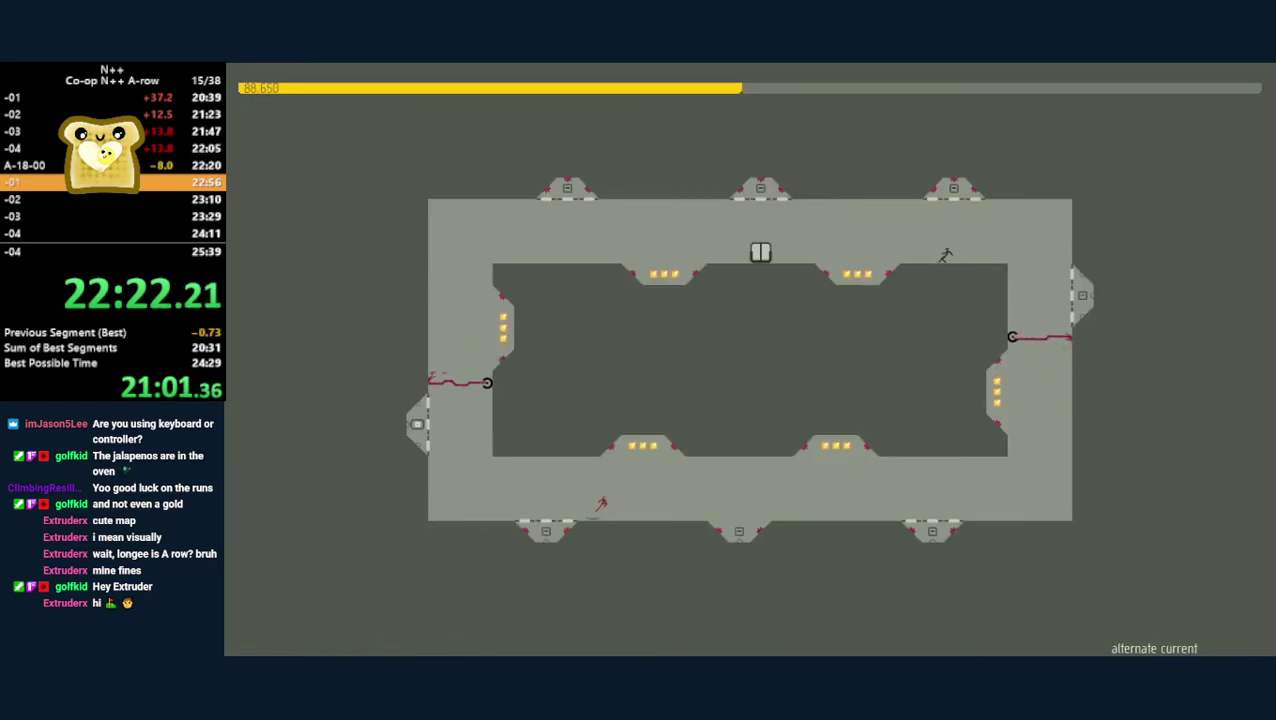
{"action": "key", "text": "space"}
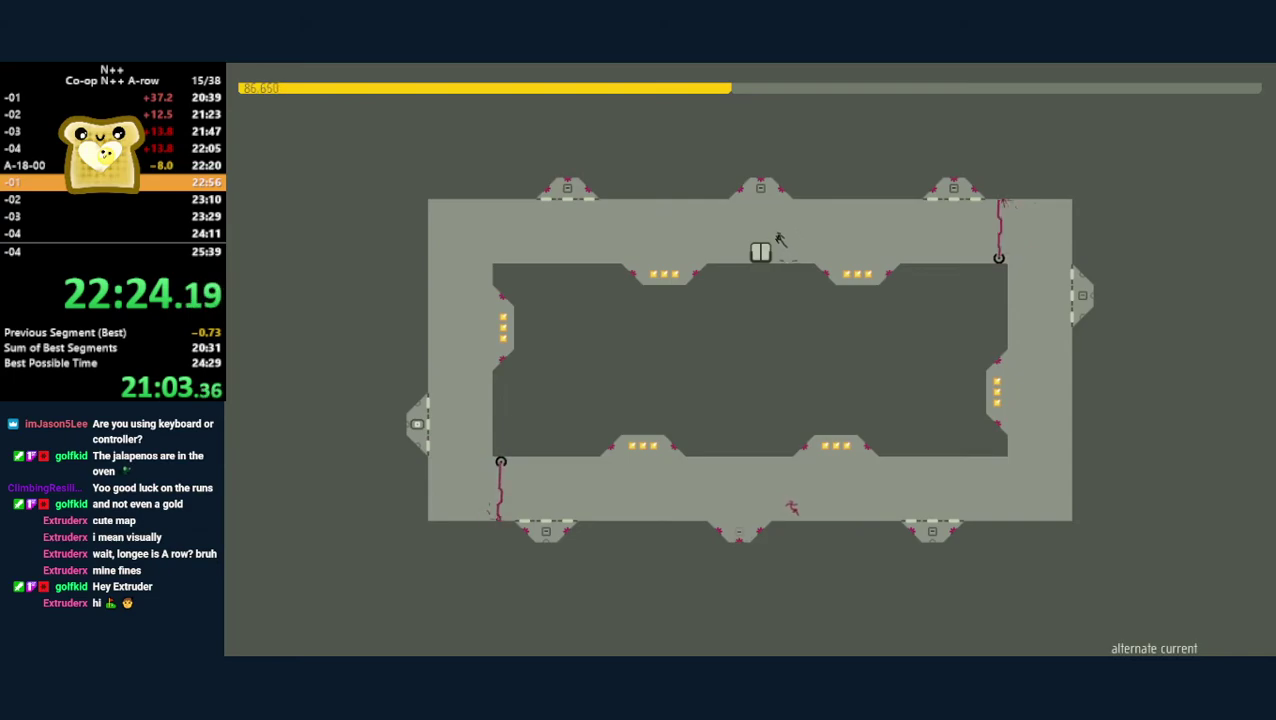